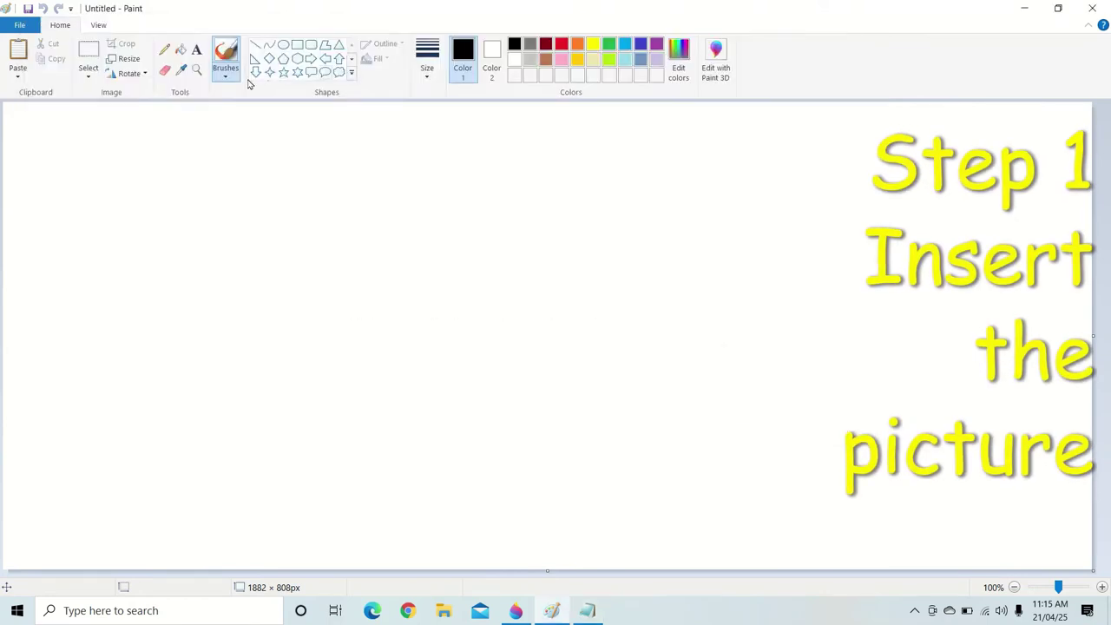
Open the JPG picture of the flying Fluttershy for tracing
{"action": "left_click", "coordinate": [19, 24]}
{"action": "left_click", "coordinate": [37, 84]}
{"action": "left_click", "coordinate": [748, 230]}
{"action": "left_click", "coordinate": [769, 427]}
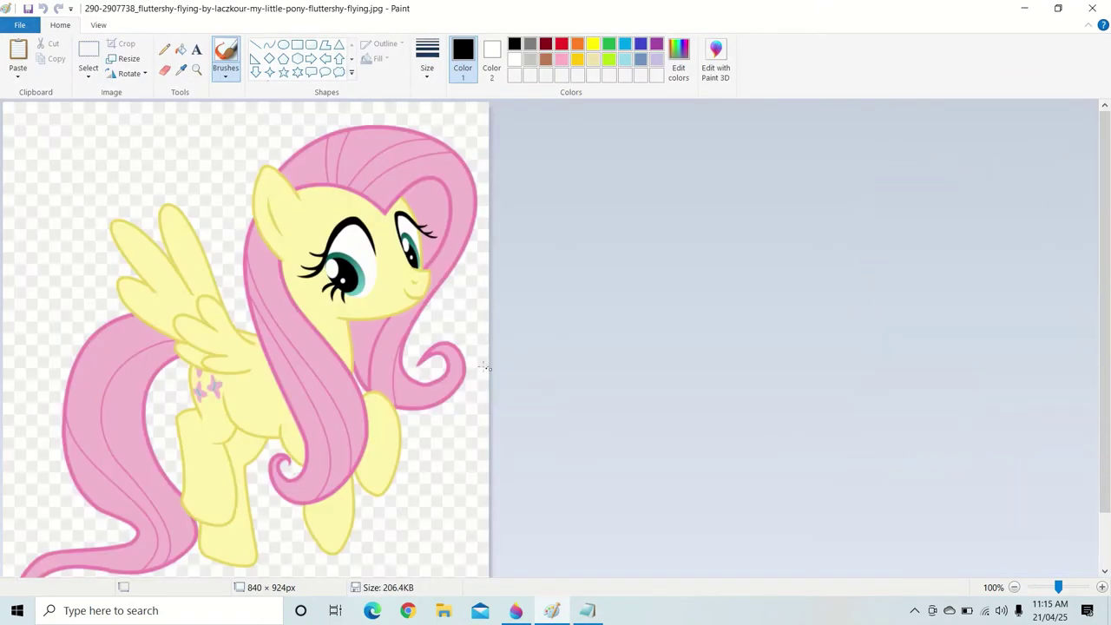
Select the whole picture and try to resize it in pixels and widen the canvas
{"action": "left_click", "coordinate": [88, 53]}
{"action": "left_click", "coordinate": [126, 59]}
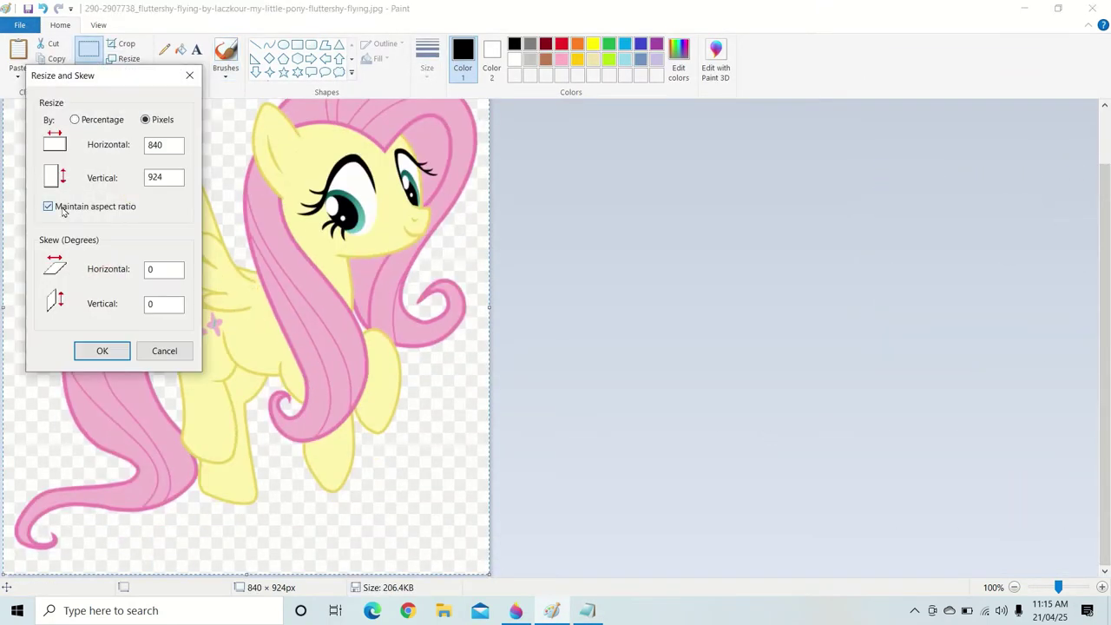
{"action": "left_click", "coordinate": [101, 352]}
{"action": "left_click_drag", "start_coordinate": [489, 306], "coordinate": [893, 306]}
{"action": "left_click_drag", "start_coordinate": [126, 293], "coordinate": [439, 399]}
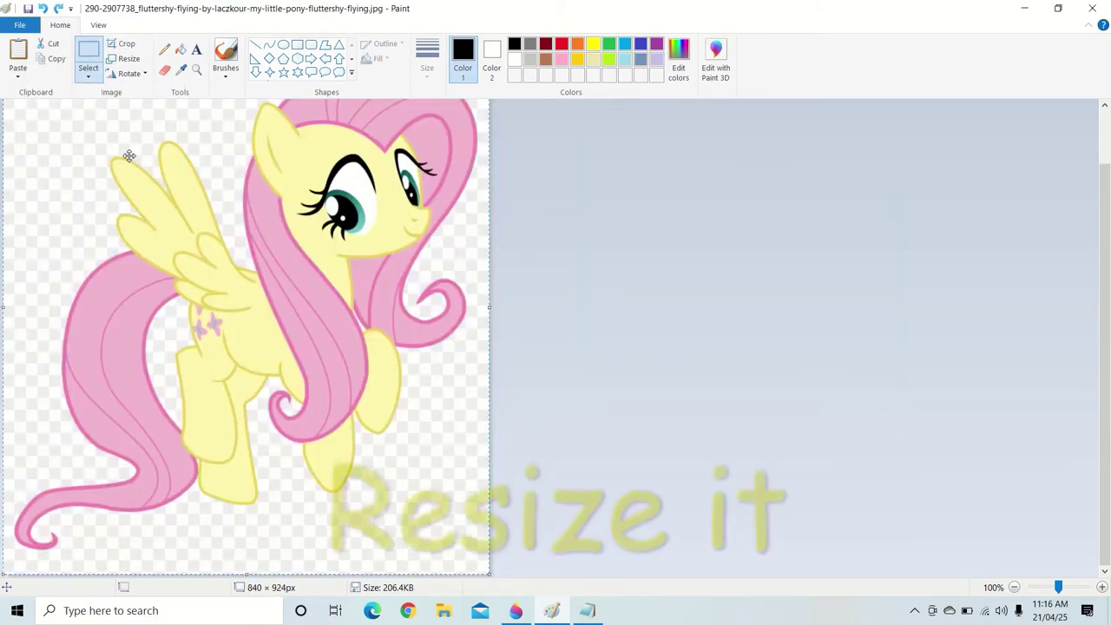
Shrink the selected picture by pixel size without maintaining the aspect ratio, and move it to the middle of the widened canvas
{"action": "key", "text": "ctrl+w"}
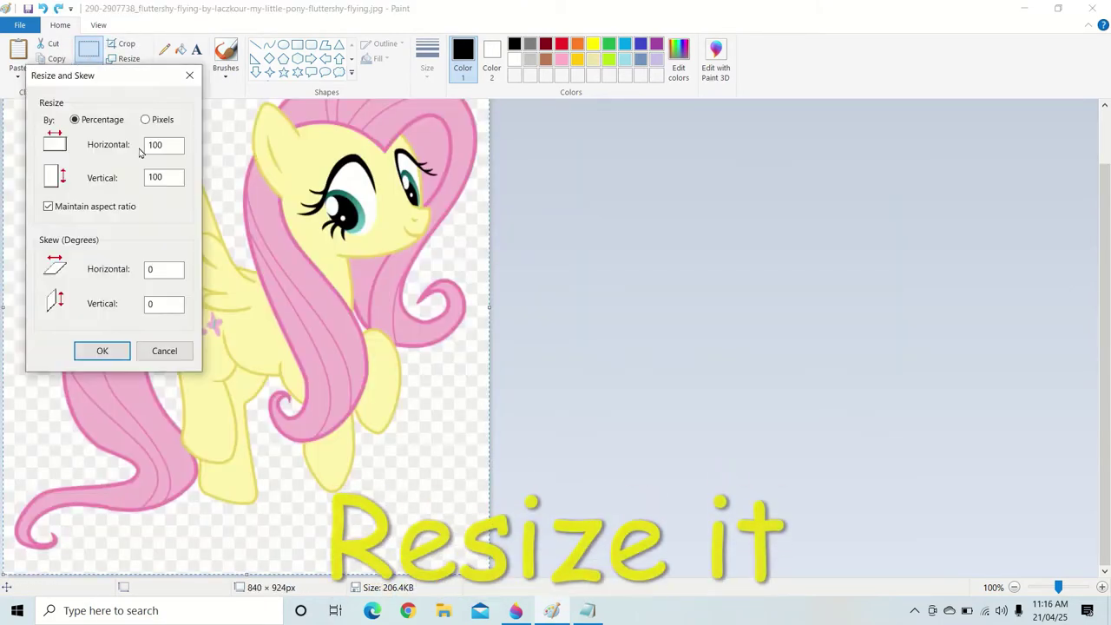
{"action": "left_click", "coordinate": [145, 118]}
{"action": "left_click", "coordinate": [47, 205]}
{"action": "key", "text": "Return"}
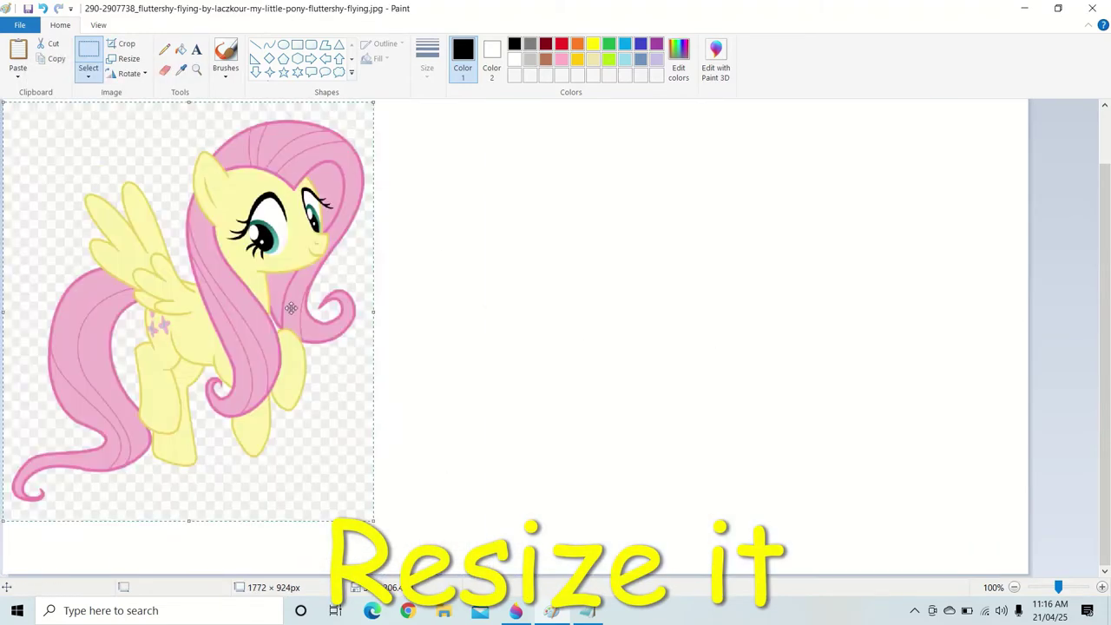
{"action": "left_click_drag", "start_coordinate": [291, 308], "coordinate": [586, 337]}
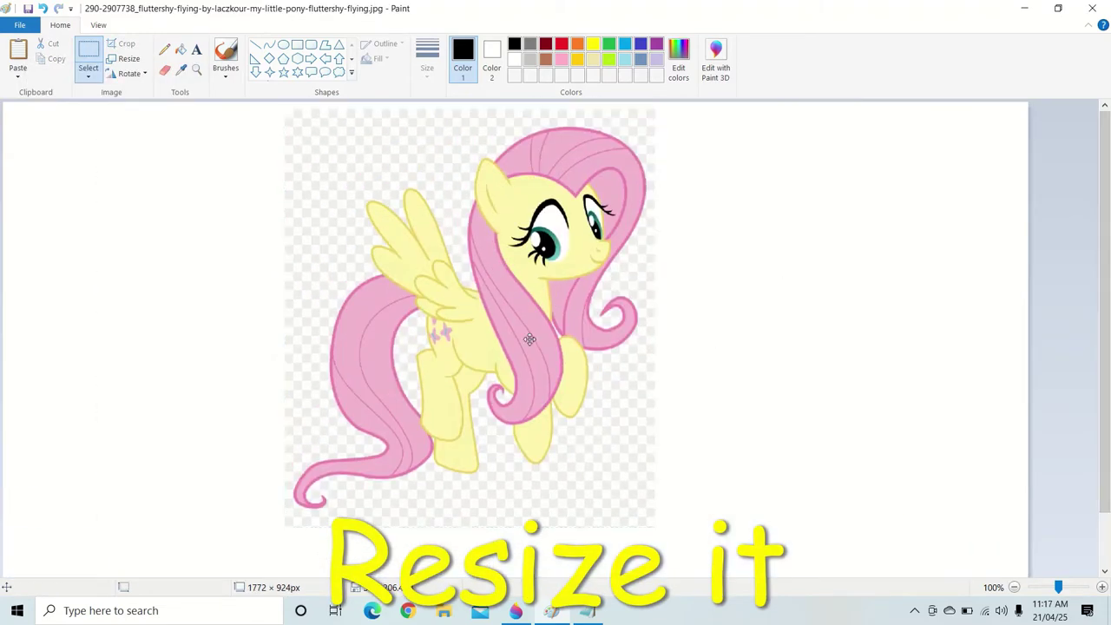
Trace both edges of the pony's ear in black with the Curve tool
{"action": "left_click", "coordinate": [270, 43]}
{"action": "left_click_drag", "start_coordinate": [512, 256], "coordinate": [502, 184]}
{"action": "key", "text": "ctrl+z"}
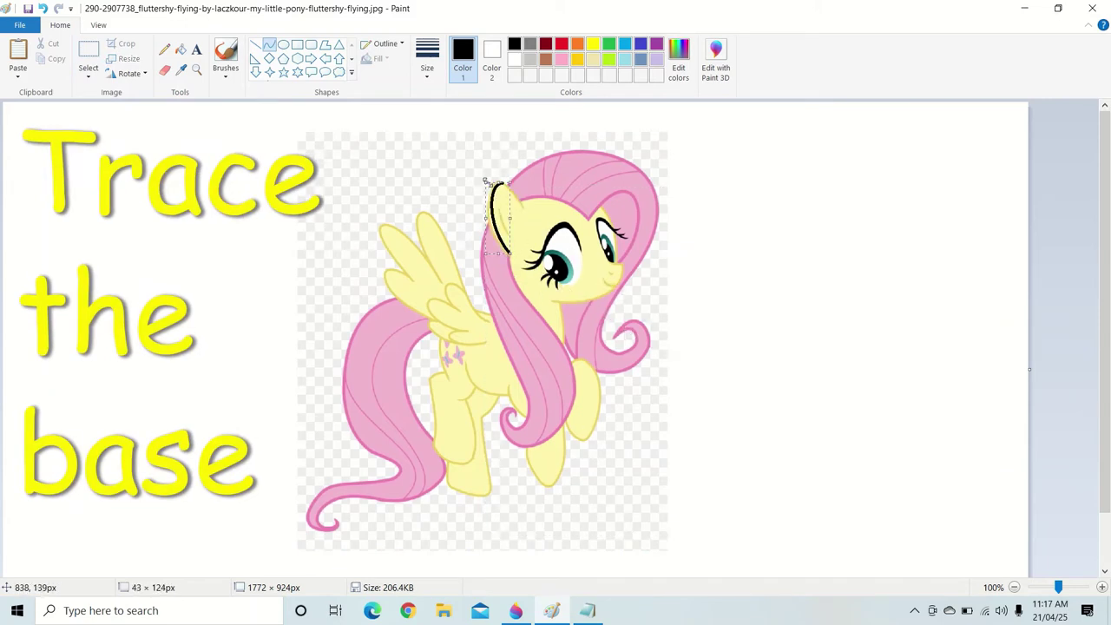
{"action": "left_click_drag", "start_coordinate": [486, 181], "coordinate": [494, 184]}
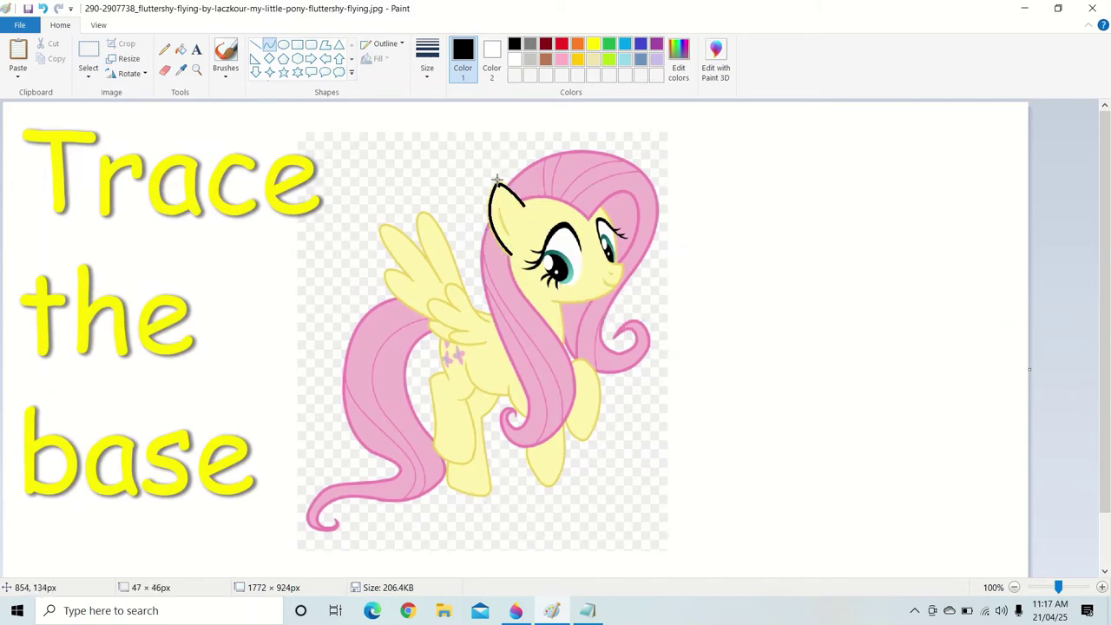
{"action": "left_click_drag", "start_coordinate": [484, 178], "coordinate": [521, 205]}
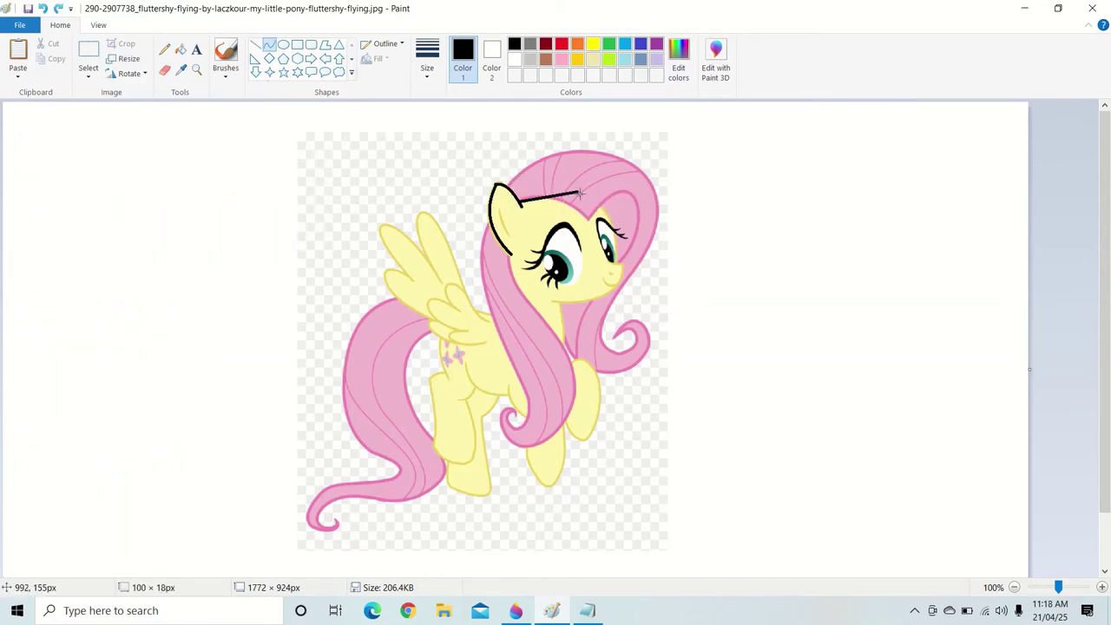
Trace the top of the head and the forehead down to the nose bridge with black curves
{"action": "left_click", "coordinate": [196, 70]}
{"action": "left_click", "coordinate": [631, 217]}
{"action": "left_click", "coordinate": [503, 318]}
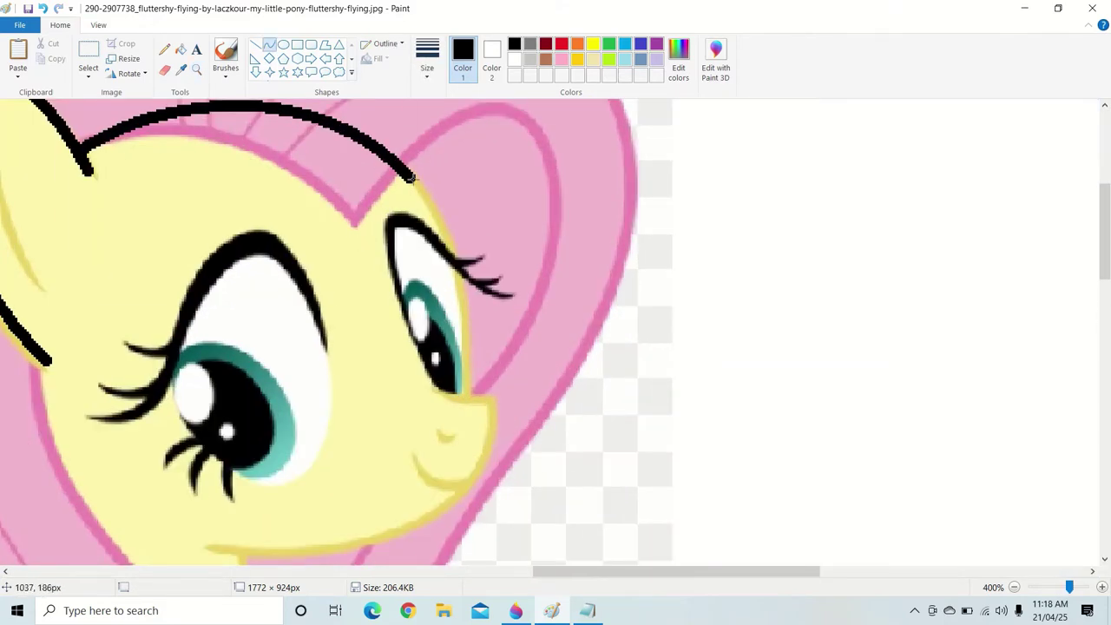
{"action": "left_click", "coordinate": [269, 44]}
{"action": "left_click_drag", "start_coordinate": [409, 184], "coordinate": [460, 392]}
{"action": "left_click_drag", "start_coordinate": [472, 295], "coordinate": [482, 305]}
Trace the muzzle, chin and jawline with thinner black curves
{"action": "left_click_drag", "start_coordinate": [429, 387], "coordinate": [213, 545]}
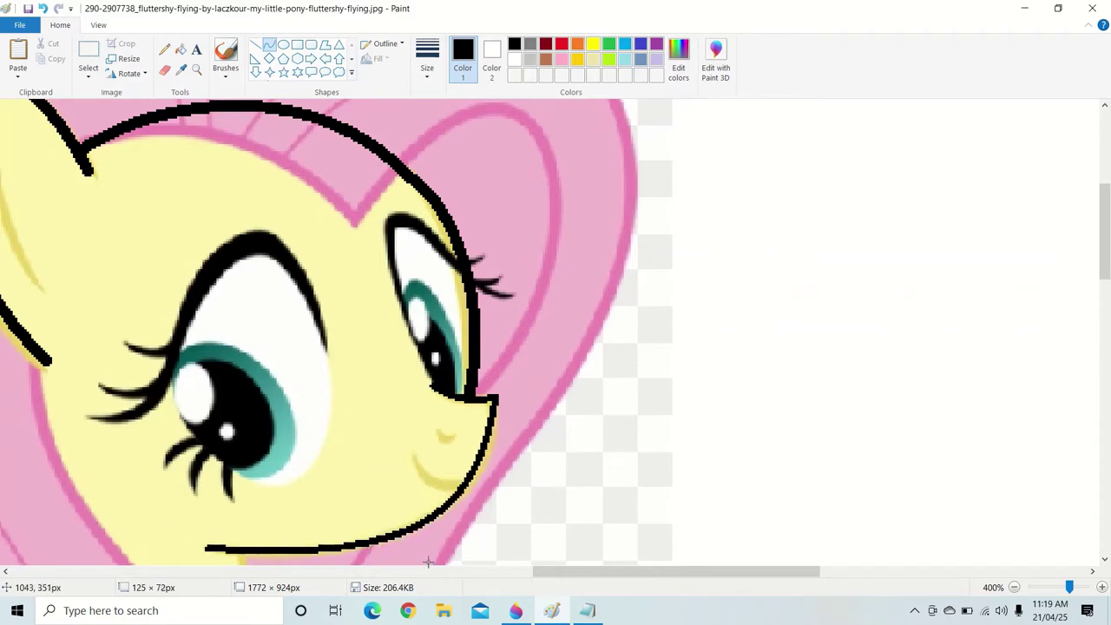
{"action": "mouse_move", "coordinate": [497, 459]}
{"action": "left_mouse_down"}
{"action": "mouse_move", "coordinate": [495, 494]}
{"action": "mouse_move", "coordinate": [458, 552]}
{"action": "left_mouse_up"}
{"action": "left_click_drag", "start_coordinate": [606, 421], "coordinate": [632, 415]}
Sample the mane's pink as the eraser colour and erase the excess outline at the nose tip
{"action": "left_click", "coordinate": [164, 69]}
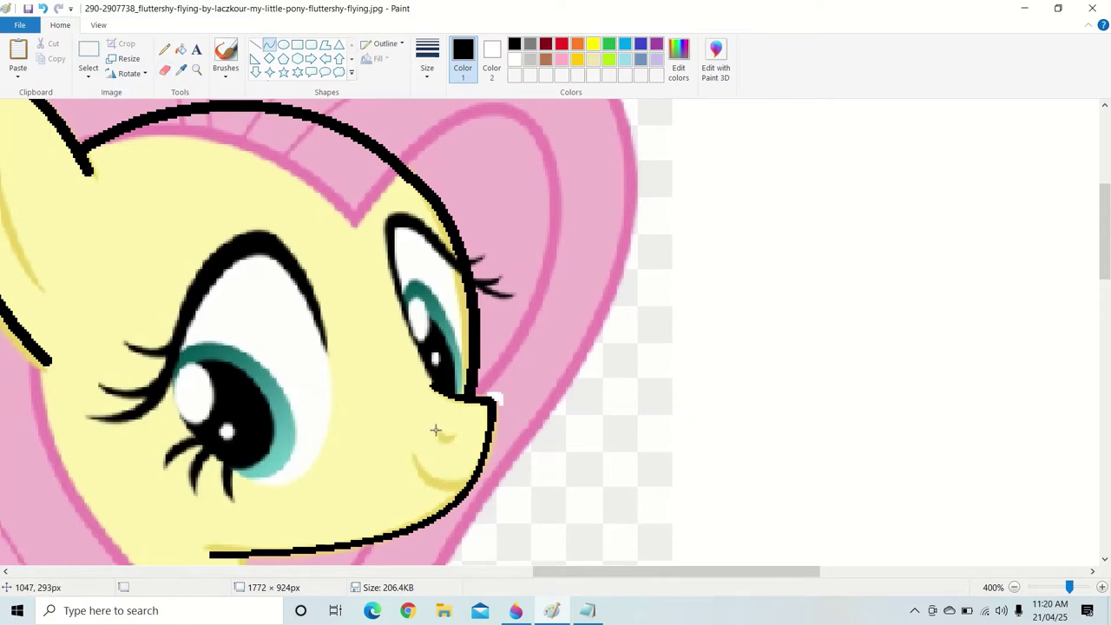
{"action": "key", "text": "ctrl+z"}
{"action": "left_click", "coordinate": [181, 69]}
{"action": "left_click", "coordinate": [463, 141]}
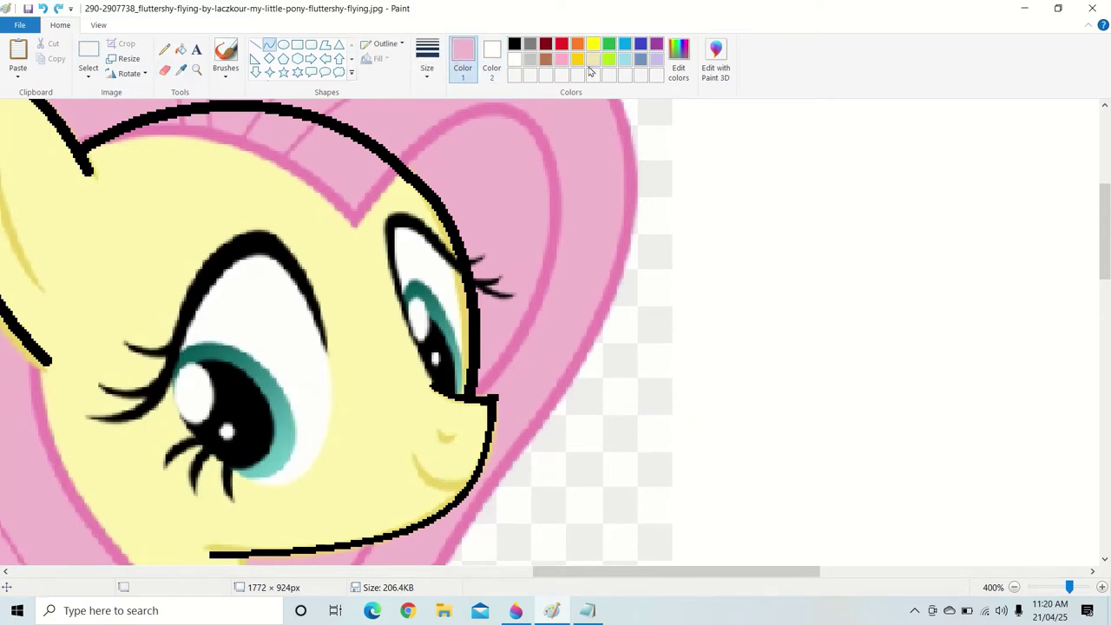
{"action": "left_click", "coordinate": [491, 65]}
{"action": "left_click", "coordinate": [531, 309]}
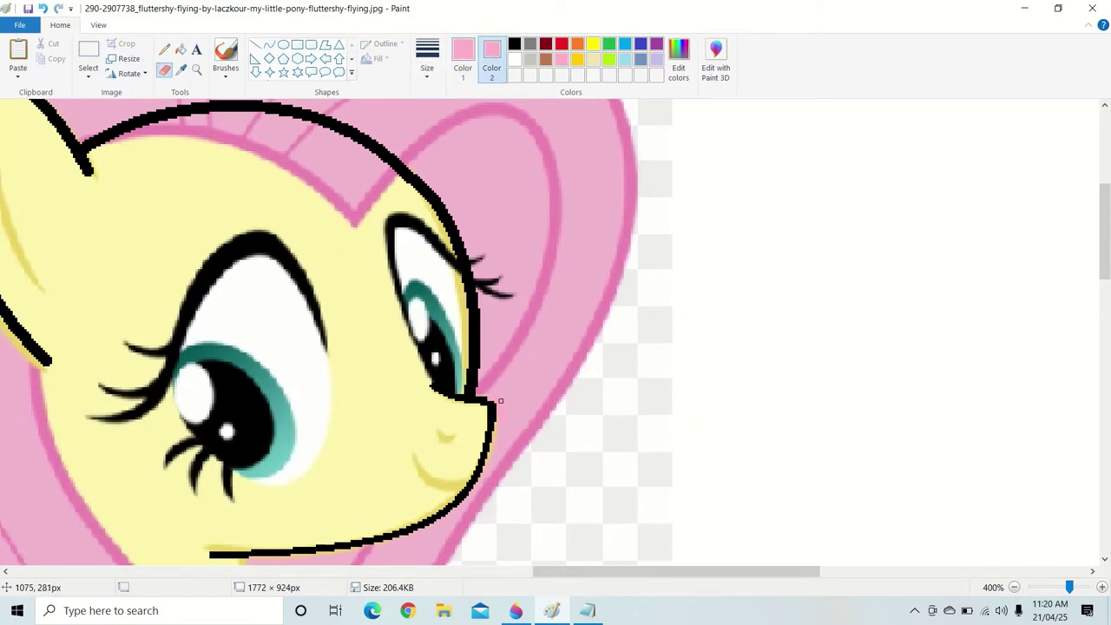
Trace the nostril and the smile with black curves
{"action": "left_click", "coordinate": [269, 44]}
{"action": "left_click_drag", "start_coordinate": [434, 431], "coordinate": [459, 434]}
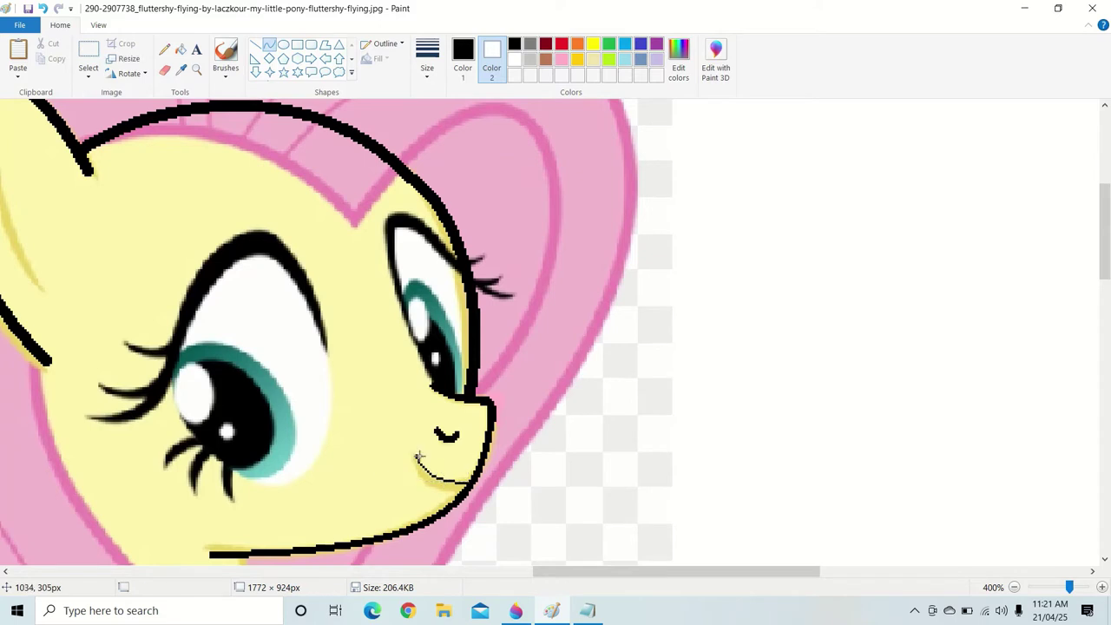
Trace the side and lower outline of the near eye with black curves
{"action": "left_click_drag", "start_coordinate": [307, 458], "coordinate": [242, 249]}
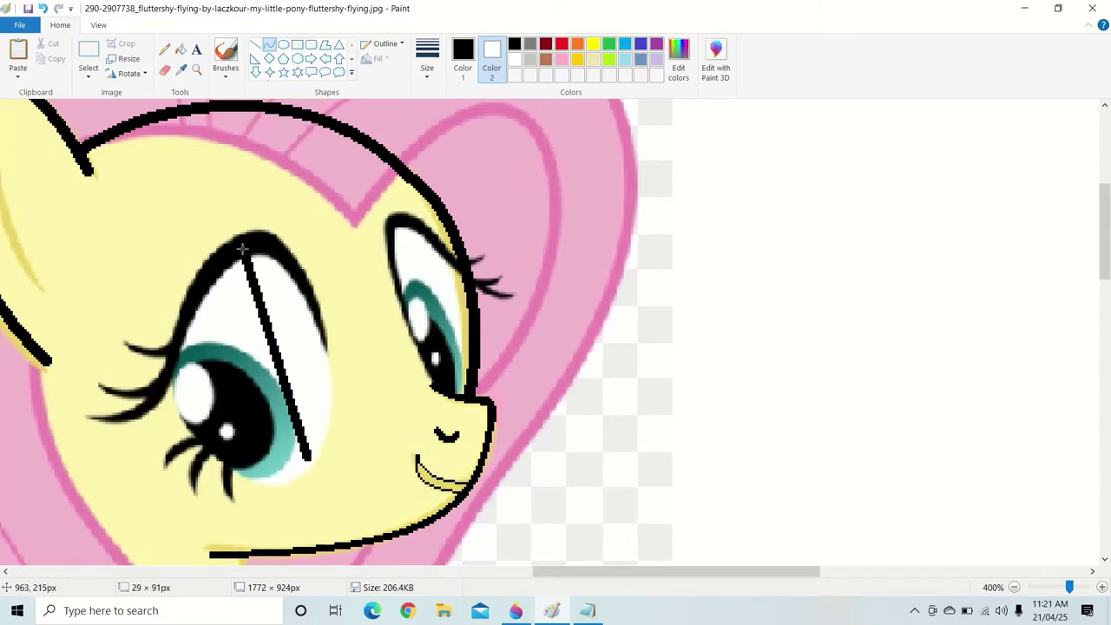
{"action": "key", "text": "ctrl+z"}
{"action": "left_click_drag", "start_coordinate": [330, 350], "coordinate": [260, 382]}
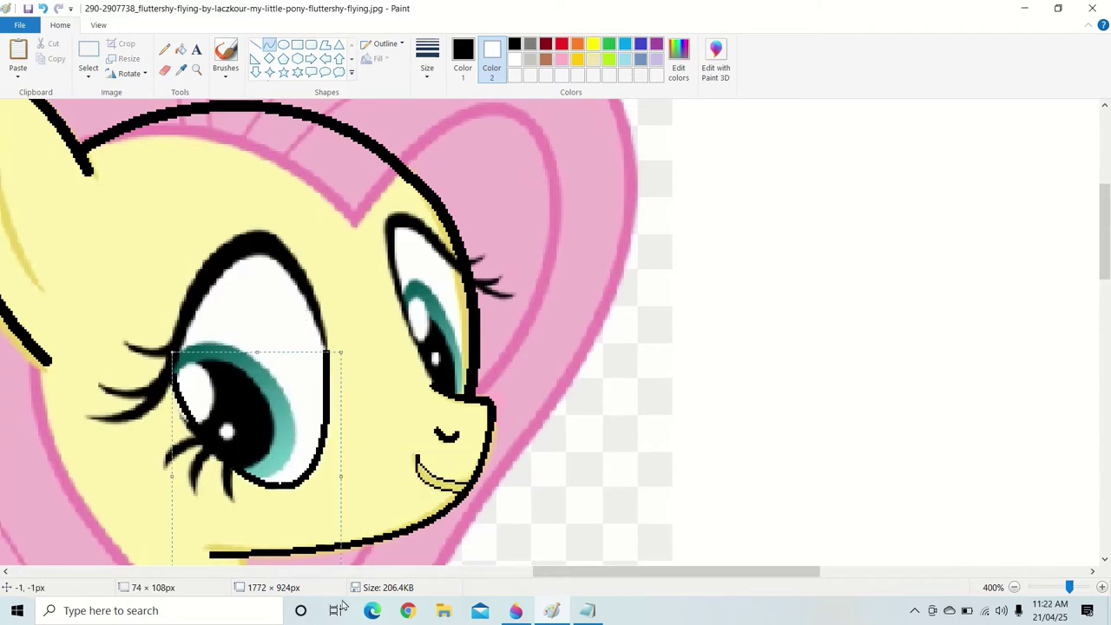
{"action": "mouse_move", "coordinate": [184, 431]}
{"action": "left_mouse_down"}
{"action": "mouse_move", "coordinate": [278, 528]}
{"action": "mouse_move", "coordinate": [260, 520]}
{"action": "left_mouse_up"}
{"action": "mouse_move", "coordinate": [165, 360]}
{"action": "left_mouse_down"}
{"action": "mouse_move", "coordinate": [189, 453]}
{"action": "mouse_move", "coordinate": [161, 377]}
{"action": "left_mouse_up"}
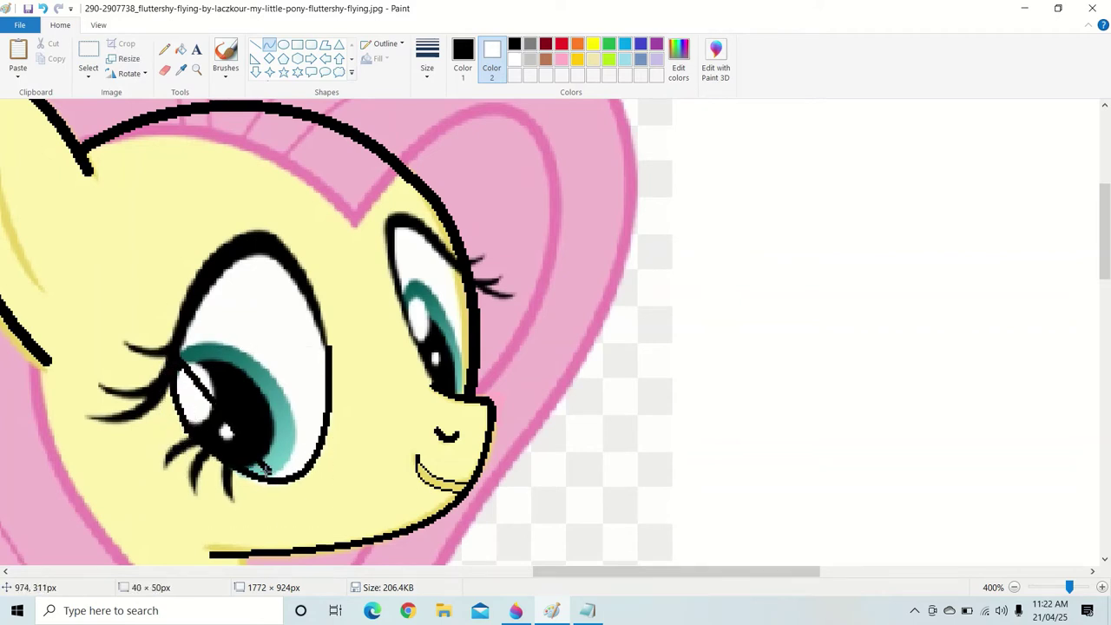
Trace the edge of the teal iris in the near eye with black curves
{"action": "left_click_drag", "start_coordinate": [268, 470], "coordinate": [307, 405]}
{"action": "key", "text": "ctrl+z"}
{"action": "left_click_drag", "start_coordinate": [201, 354], "coordinate": [293, 412]}
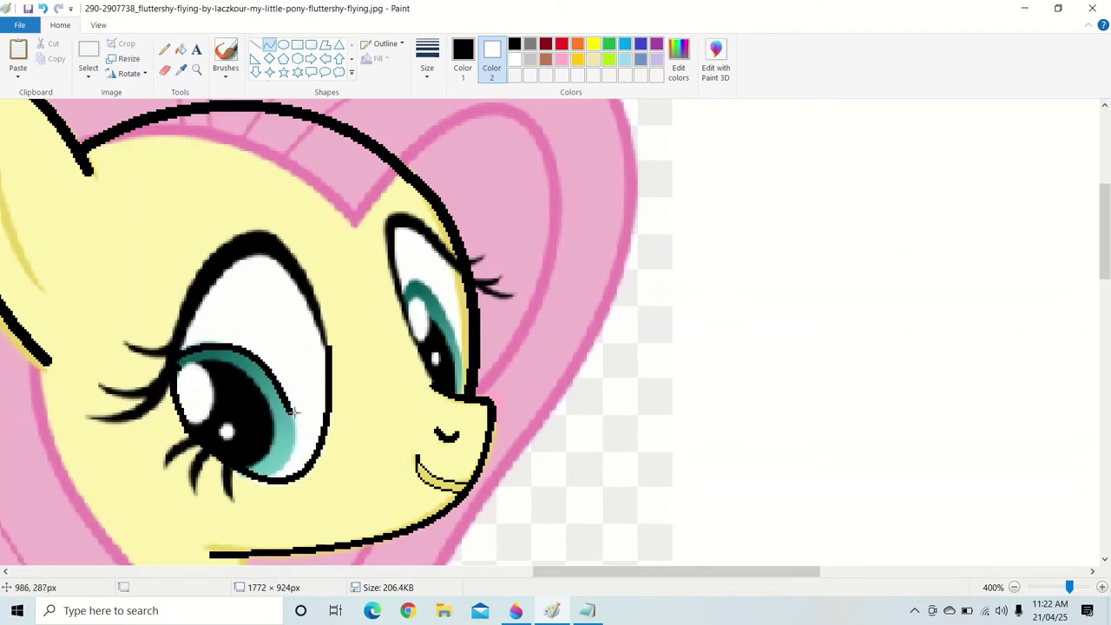
{"action": "left_click_drag", "start_coordinate": [290, 450], "coordinate": [297, 438]}
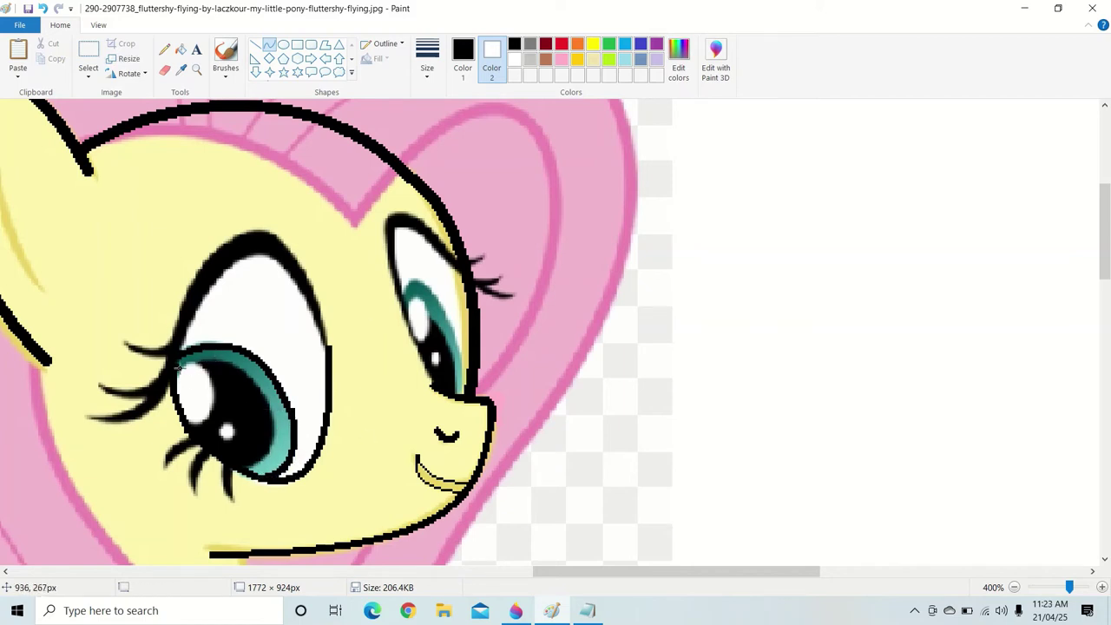
Try to draw a small white ellipse, about 7 × 8 px, over the lower pupil highlight of the near eye
{"action": "left_click", "coordinate": [226, 433]}
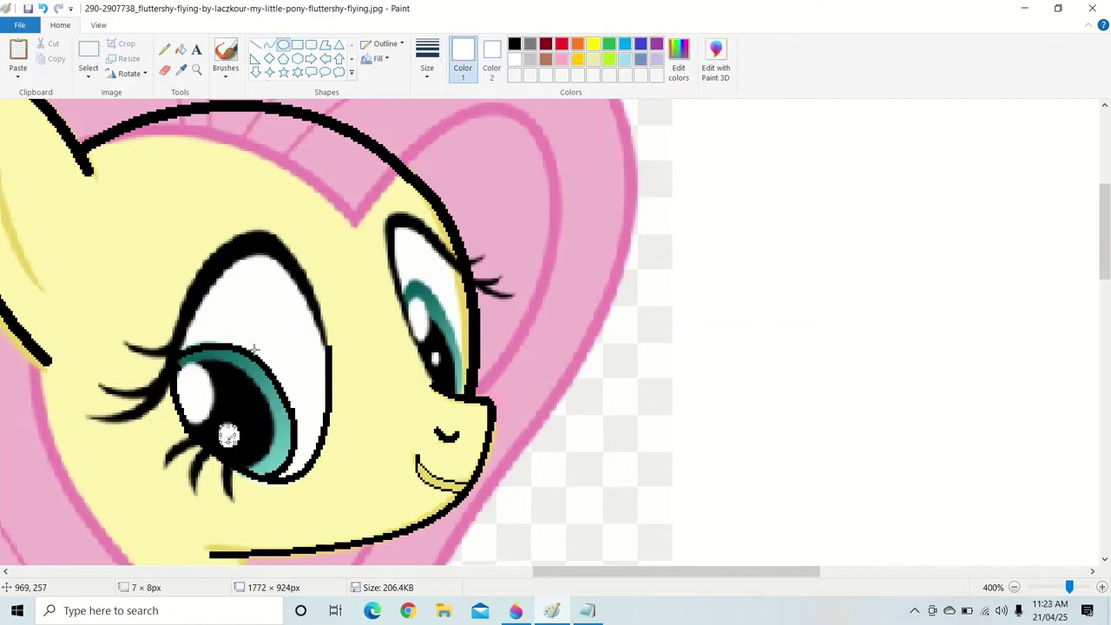
{"action": "key", "text": "ctrl+z"}
{"action": "key", "text": "ctrl+z"}
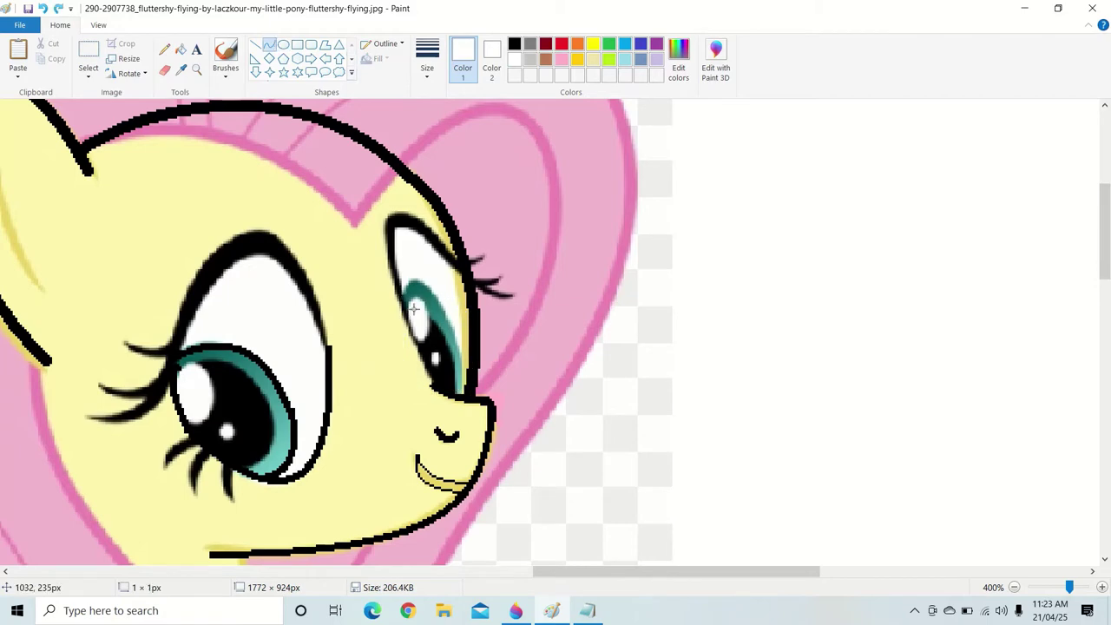
Trace the iris edge of the far eye with a black curve
{"action": "left_click_drag", "start_coordinate": [451, 295], "coordinate": [461, 293]}
{"action": "scroll", "coordinate": [995, 277], "scroll_direction": "down", "scroll_amount": 3}
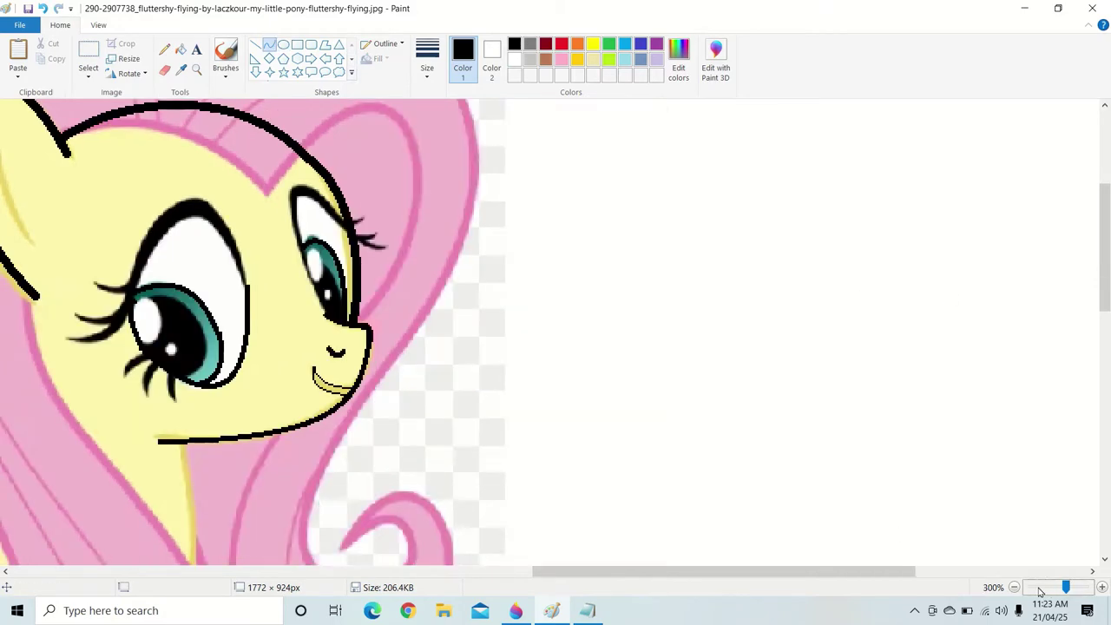
Trace the front of the neck from the jawline down to the mane with a black curve
{"action": "left_click", "coordinate": [197, 69]}
{"action": "left_click", "coordinate": [604, 184]}
{"action": "left_click", "coordinate": [269, 43]}
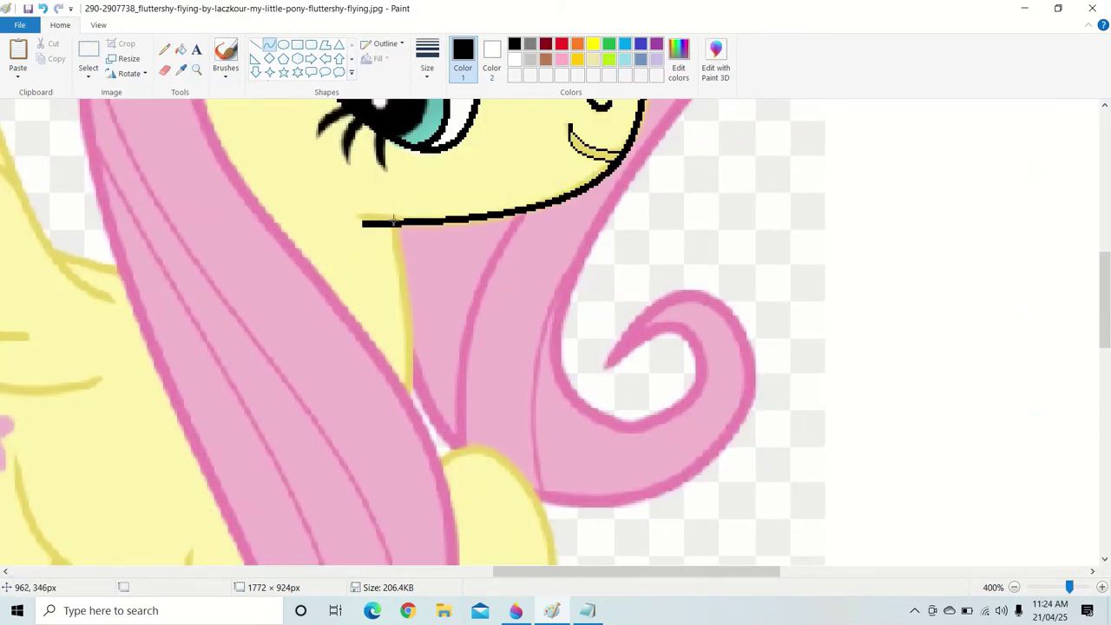
{"action": "left_click_drag", "start_coordinate": [398, 224], "coordinate": [408, 391]}
Trace the full outline of the raised front leg with black curves
{"action": "scroll", "coordinate": [506, 389], "scroll_direction": "down", "scroll_amount": 3}
{"action": "mouse_move", "coordinate": [441, 228]}
{"action": "left_mouse_down"}
{"action": "mouse_move", "coordinate": [495, 538]}
{"action": "mouse_move", "coordinate": [598, 251]}
{"action": "left_mouse_up"}
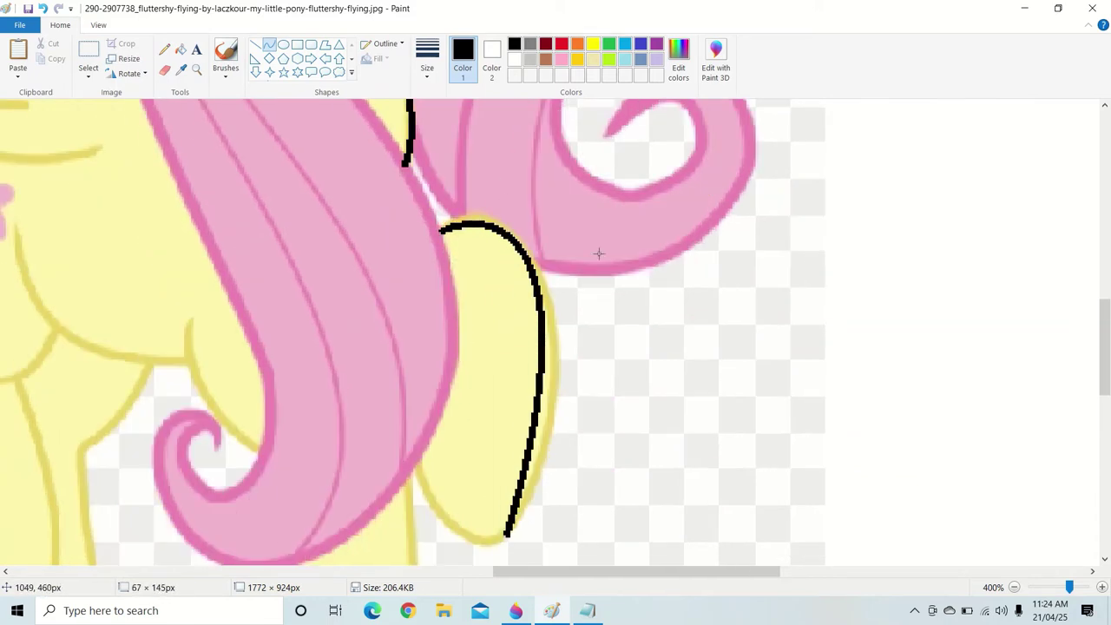
{"action": "key", "text": "ctrl+z"}
{"action": "mouse_move", "coordinate": [439, 231]}
{"action": "left_mouse_down"}
{"action": "mouse_move", "coordinate": [536, 267]}
{"action": "mouse_move", "coordinate": [491, 213]}
{"action": "left_mouse_up"}
{"action": "mouse_move", "coordinate": [535, 267]}
{"action": "left_mouse_down"}
{"action": "mouse_move", "coordinate": [489, 533]}
{"action": "mouse_move", "coordinate": [547, 526]}
{"action": "mouse_move", "coordinate": [533, 536]}
{"action": "left_mouse_up"}
{"action": "mouse_move", "coordinate": [418, 455]}
{"action": "left_mouse_down"}
{"action": "mouse_move", "coordinate": [495, 537]}
{"action": "mouse_move", "coordinate": [408, 529]}
{"action": "left_mouse_up"}
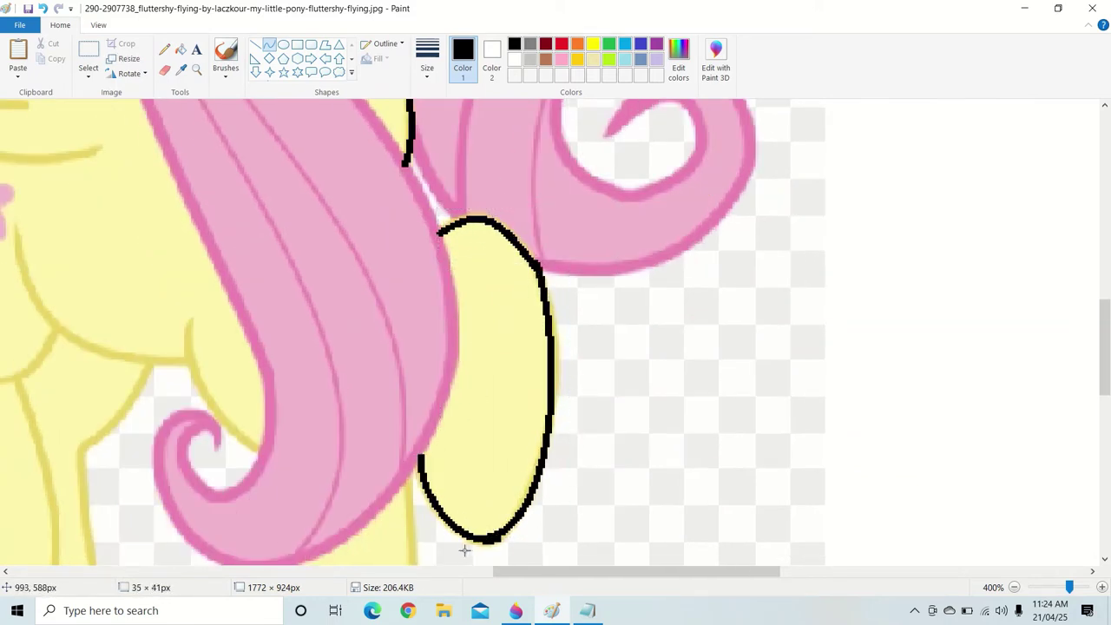
Trace the belly line and the upper back edge of the lowered front leg beside the mane curl
{"action": "scroll", "coordinate": [273, 223], "scroll_direction": "left", "scroll_amount": 5}
{"action": "left_click_drag", "start_coordinate": [274, 223], "coordinate": [453, 363]}
{"action": "mouse_move", "coordinate": [453, 363]}
{"action": "left_mouse_down"}
{"action": "mouse_move", "coordinate": [292, 335]}
{"action": "mouse_move", "coordinate": [316, 367]}
{"action": "left_mouse_up"}
{"action": "left_click_drag", "start_coordinate": [447, 316], "coordinate": [523, 450]}
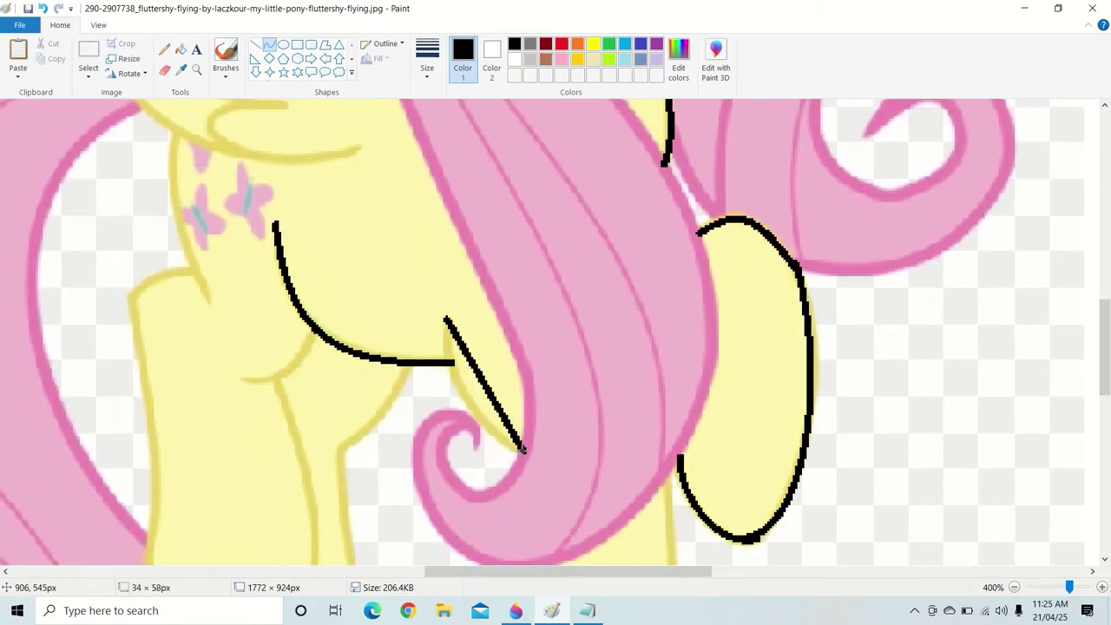
{"action": "left_click_drag", "start_coordinate": [484, 384], "coordinate": [448, 373]}
{"action": "left_click", "coordinate": [448, 373]}
Trace the thigh crease, the rump edge and the top of the near hind leg with black curves
{"action": "left_click_drag", "start_coordinate": [317, 330], "coordinate": [241, 382]}
{"action": "left_click_drag", "start_coordinate": [277, 358], "coordinate": [298, 372]}
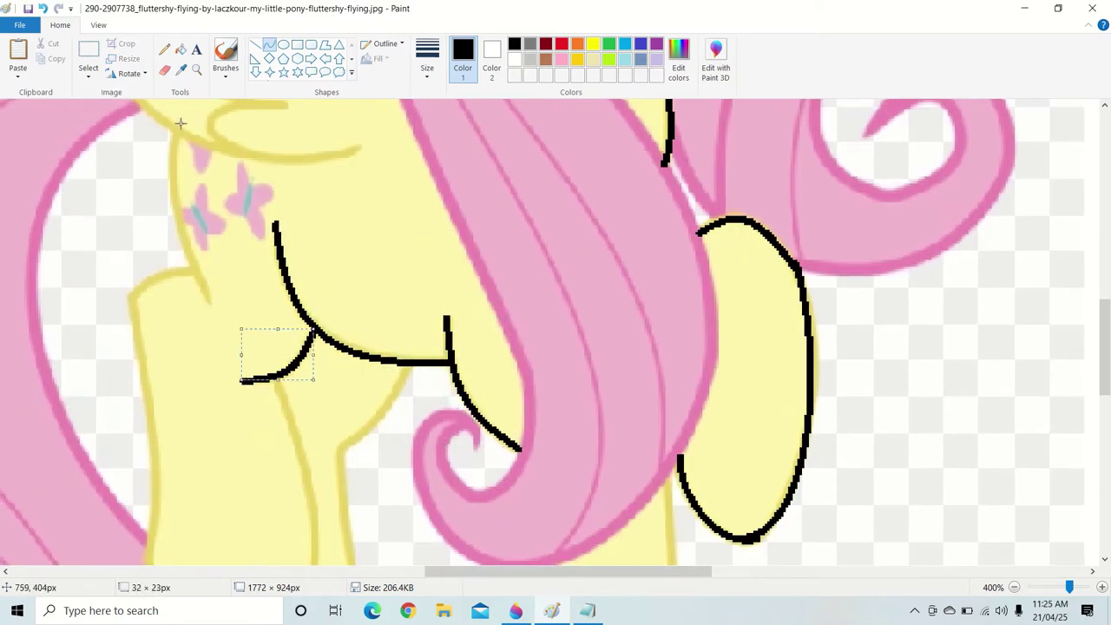
{"action": "left_click_drag", "start_coordinate": [180, 124], "coordinate": [211, 305]}
{"action": "left_click_drag", "start_coordinate": [194, 218], "coordinate": [174, 208]}
{"action": "left_click_drag", "start_coordinate": [131, 297], "coordinate": [167, 278]}
Trace both sides and the rounded hoof of the near hind leg with black curves
{"action": "scroll", "coordinate": [172, 258], "scroll_direction": "down", "scroll_amount": 2}
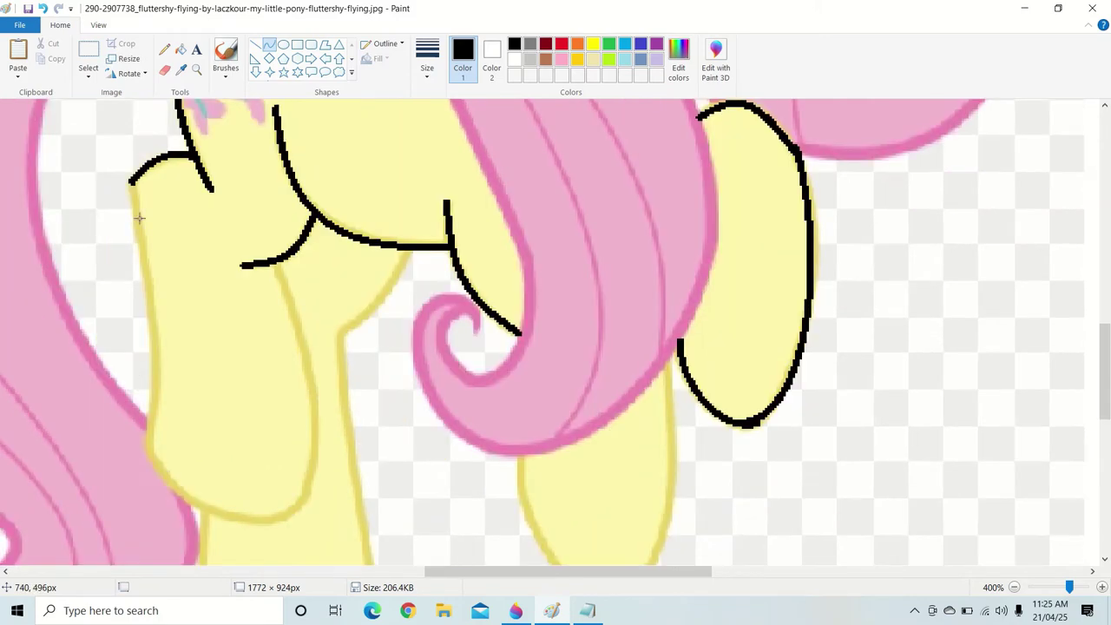
{"action": "left_click_drag", "start_coordinate": [130, 181], "coordinate": [150, 452]}
{"action": "left_click_drag", "start_coordinate": [141, 347], "coordinate": [160, 382]}
{"action": "mouse_move", "coordinate": [276, 260]}
{"action": "left_mouse_down"}
{"action": "mouse_move", "coordinate": [279, 516]}
{"action": "mouse_move", "coordinate": [314, 408]}
{"action": "mouse_move", "coordinate": [300, 495]}
{"action": "left_mouse_up"}
{"action": "left_click_drag", "start_coordinate": [149, 444], "coordinate": [279, 516]}
{"action": "left_click_drag", "start_coordinate": [217, 486], "coordinate": [182, 499]}
Trace the inner thigh of the far hind leg from the belly down to the knee
{"action": "left_click_drag", "start_coordinate": [341, 333], "coordinate": [402, 248]}
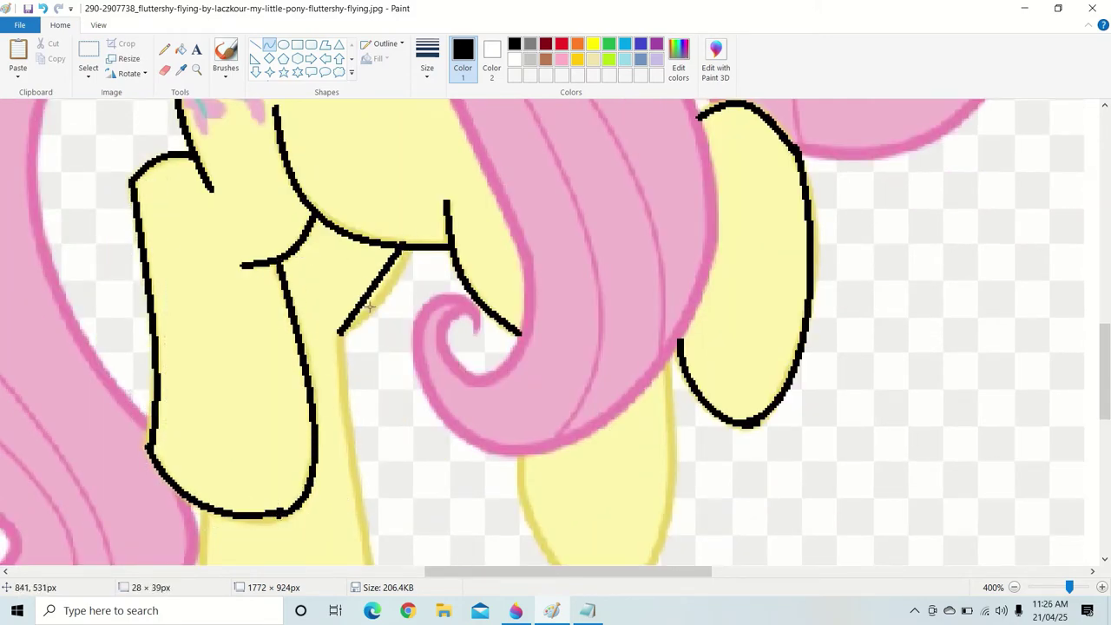
{"action": "left_click_drag", "start_coordinate": [374, 287], "coordinate": [379, 292]}
{"action": "scroll", "coordinate": [347, 330], "scroll_direction": "down", "scroll_amount": 2}
Try to trace the front edge of the far hind leg down to the hoof
{"action": "left_click_drag", "start_coordinate": [343, 215], "coordinate": [358, 532]}
{"action": "mouse_move", "coordinate": [351, 373]}
{"action": "left_mouse_down"}
{"action": "mouse_move", "coordinate": [340, 282]}
{"action": "mouse_move", "coordinate": [434, 193]}
{"action": "left_mouse_up"}
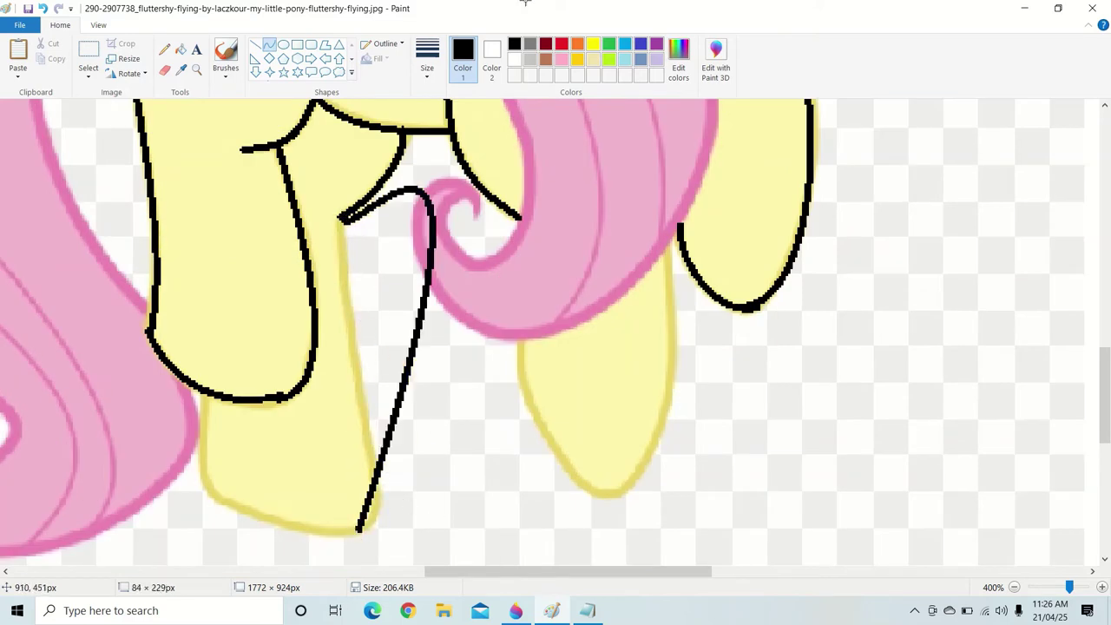
{"action": "key", "text": "ctrl+z"}
Trace the front edge, back edge and hoof of the far hind leg with black curves
{"action": "mouse_move", "coordinate": [343, 216]}
{"action": "left_mouse_down"}
{"action": "mouse_move", "coordinate": [377, 397]}
{"action": "mouse_move", "coordinate": [380, 526]}
{"action": "left_mouse_up"}
{"action": "left_click_drag", "start_coordinate": [204, 396], "coordinate": [248, 509]}
{"action": "left_click_drag", "start_coordinate": [209, 469], "coordinate": [189, 489]}
{"action": "left_click_drag", "start_coordinate": [368, 528], "coordinate": [236, 513]}
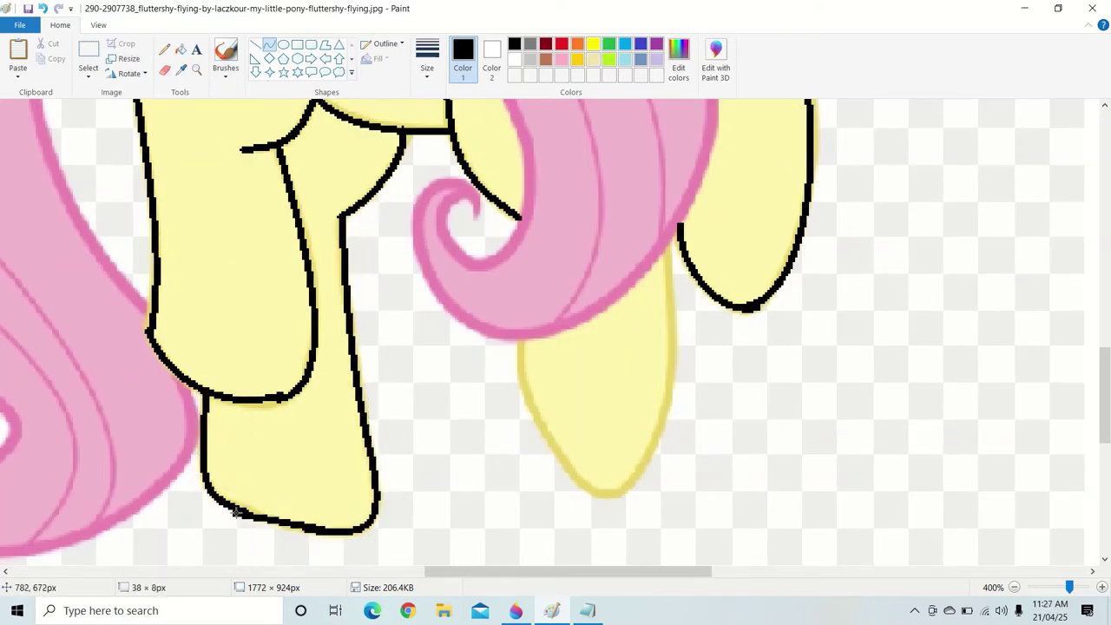
Try to trace the back edge of the lowered front leg below the mane
{"action": "left_click_drag", "start_coordinate": [525, 345], "coordinate": [607, 497]}
{"action": "left_click_drag", "start_coordinate": [563, 448], "coordinate": [541, 461]}
{"action": "key", "text": "ctrl+z"}
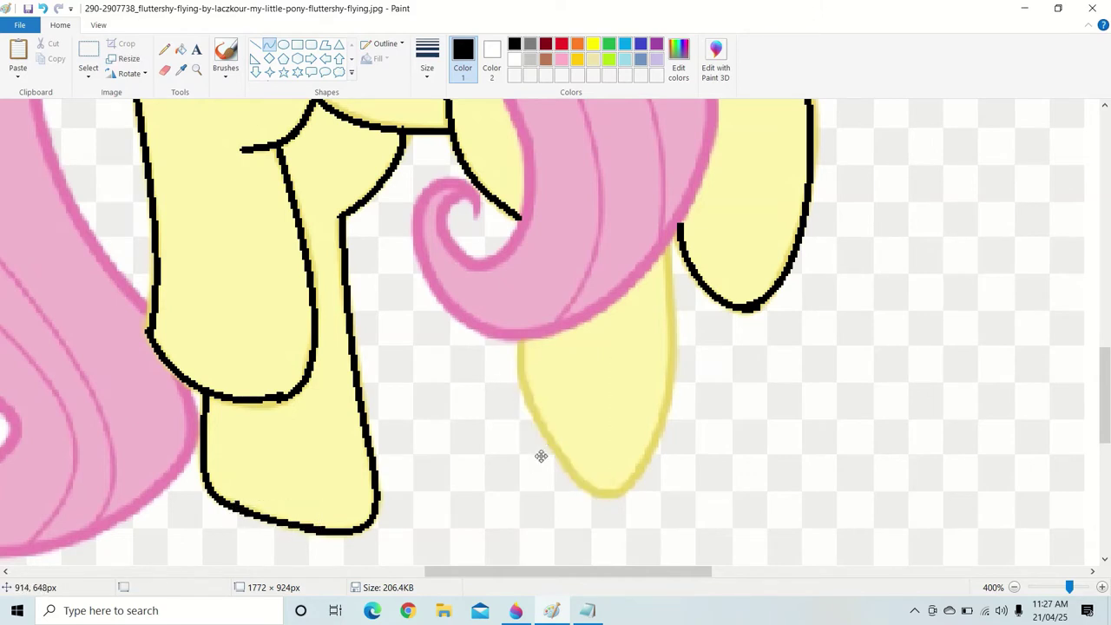
Try to trace both sides of the lowered front leg to a shared tip, and undo both curves
{"action": "left_click_drag", "start_coordinate": [668, 238], "coordinate": [607, 497]}
{"action": "left_click_drag", "start_coordinate": [670, 367], "coordinate": [676, 373]}
{"action": "left_click_drag", "start_coordinate": [525, 345], "coordinate": [607, 498]}
{"action": "left_click_drag", "start_coordinate": [563, 448], "coordinate": [540, 461]}
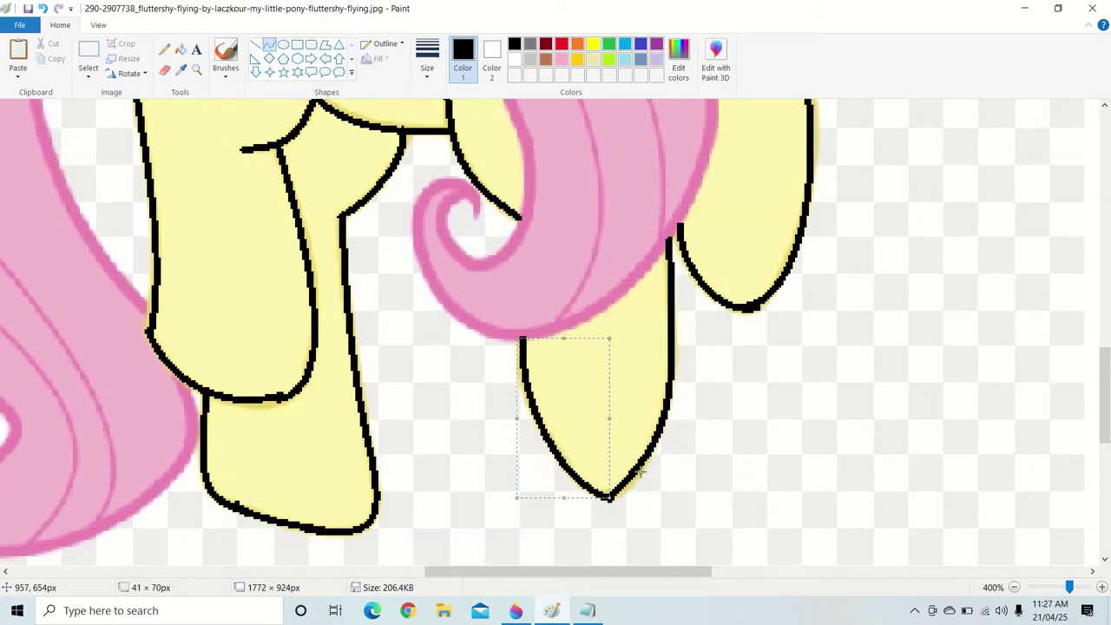
{"action": "key", "text": "ctrl+z"}
{"action": "key", "text": "ctrl+z"}
Trace the front edge of the lowered front leg from the mane to just above the tip
{"action": "left_click_drag", "start_coordinate": [669, 247], "coordinate": [630, 486]}
{"action": "key", "text": "ctrl+z"}
{"action": "left_click_drag", "start_coordinate": [669, 247], "coordinate": [630, 487]}
{"action": "left_click_drag", "start_coordinate": [651, 373], "coordinate": [675, 365]}
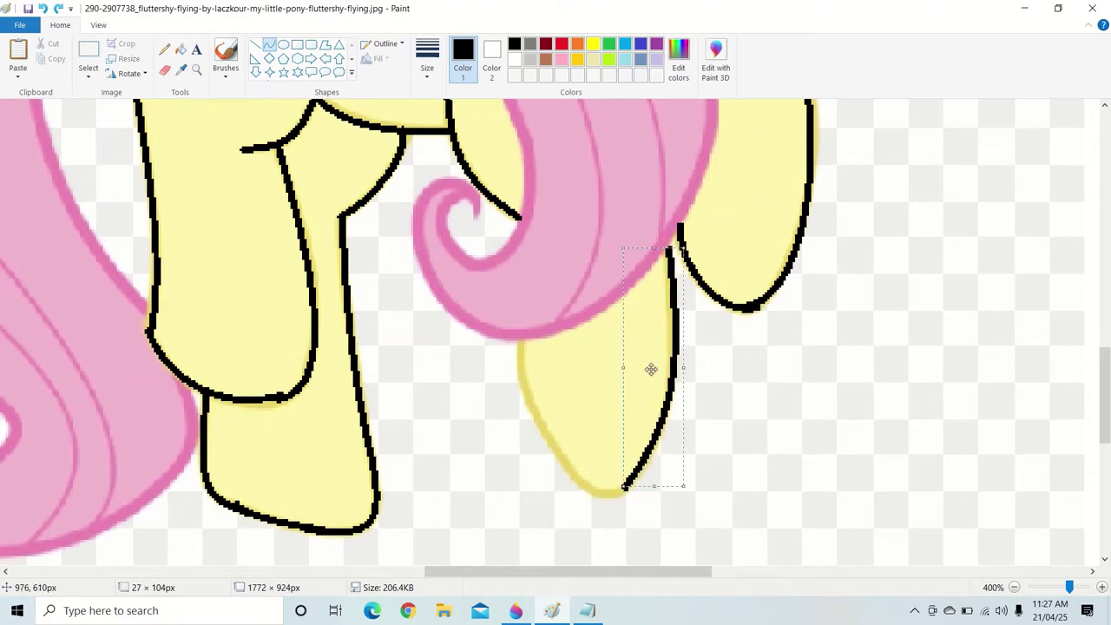
Trace the back edge of the lowered front leg with a black curve and join it to the front edge at the hoof tip
{"action": "left_click", "coordinate": [650, 367]}
{"action": "left_click_drag", "start_coordinate": [524, 340], "coordinate": [630, 484]}
{"action": "mouse_move", "coordinate": [555, 408]}
{"action": "left_mouse_down"}
{"action": "mouse_move", "coordinate": [511, 384]}
{"action": "mouse_move", "coordinate": [597, 496]}
{"action": "left_mouse_up"}
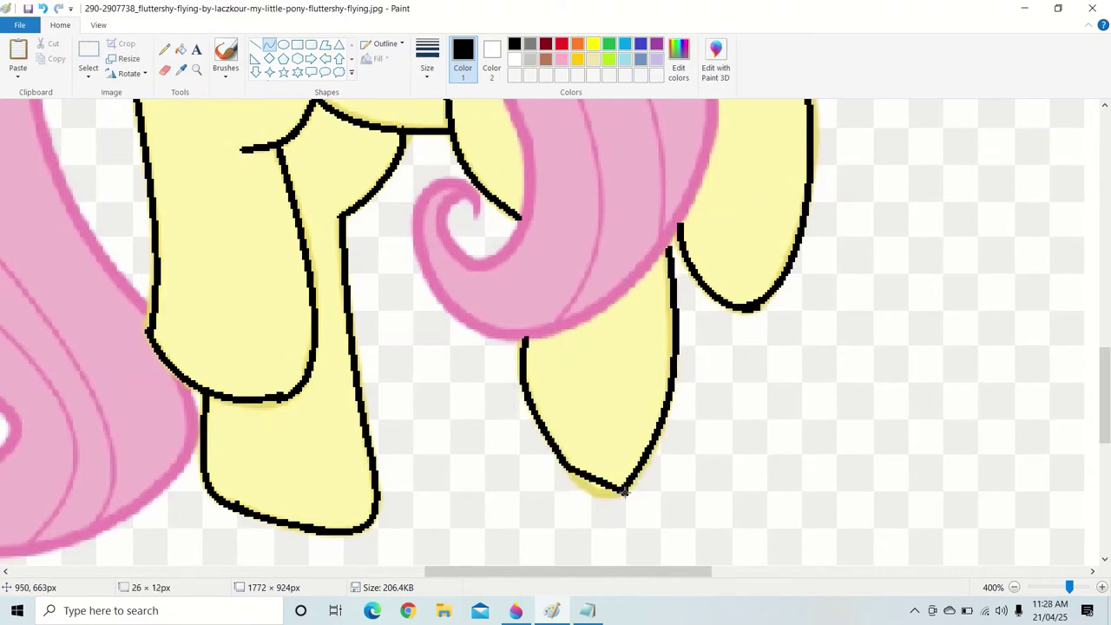
{"action": "left_click", "coordinate": [624, 491]}
Try to trace the back of the neck from the base of the ear downwards, and undo the curve
{"action": "scroll", "coordinate": [709, 464], "scroll_direction": "up", "scroll_amount": 10}
{"action": "mouse_move", "coordinate": [463, 259]}
{"action": "left_mouse_down"}
{"action": "mouse_move", "coordinate": [456, 504]}
{"action": "mouse_move", "coordinate": [475, 480]}
{"action": "left_mouse_up"}
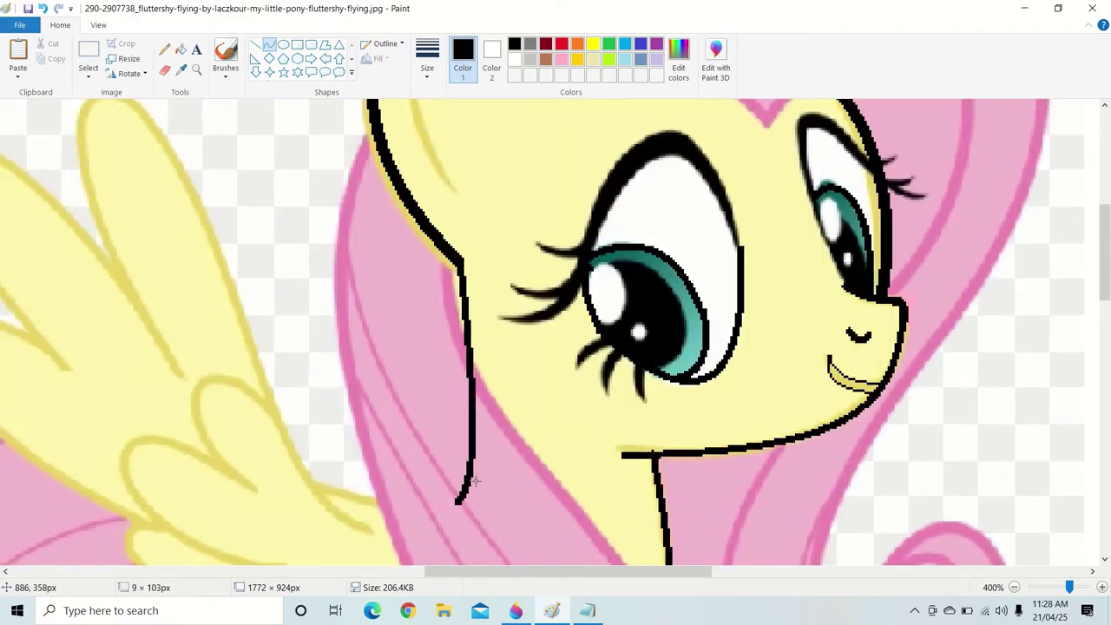
{"action": "key", "text": "ctrl+z"}
Trace the back of the neck below the ear and the line of the back from the neck to the wing with black curves
{"action": "scroll", "coordinate": [472, 478], "scroll_direction": "down", "scroll_amount": 3}
{"action": "left_click", "coordinate": [196, 69]}
{"action": "left_click", "coordinate": [523, 231]}
{"action": "left_click", "coordinate": [523, 231]}
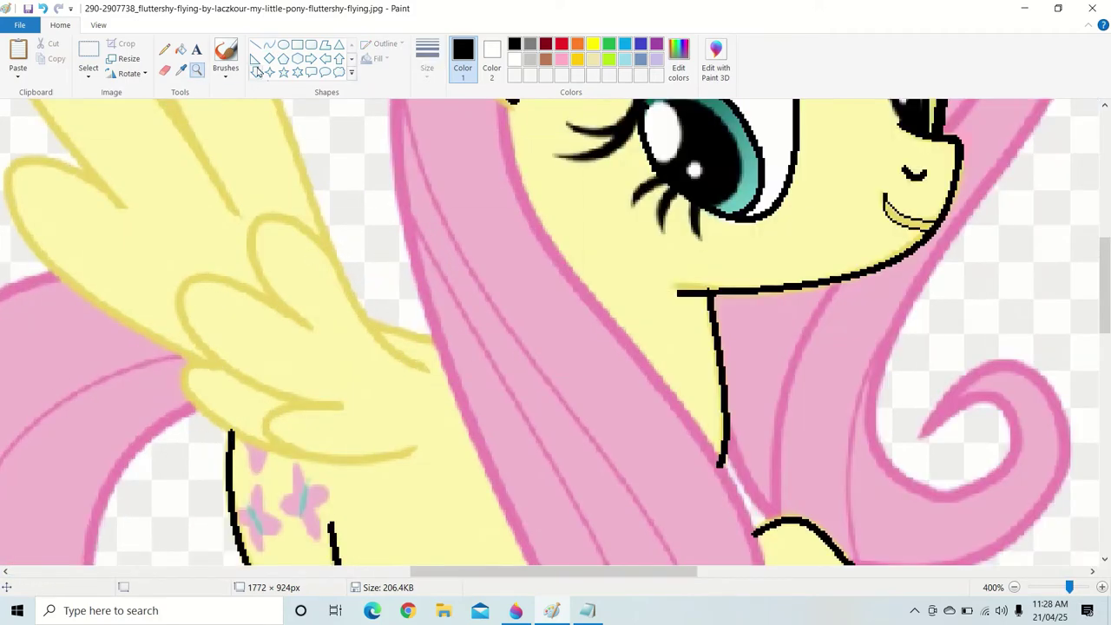
{"action": "left_click", "coordinate": [269, 43]}
{"action": "left_click_drag", "start_coordinate": [512, 102], "coordinate": [521, 342]}
{"action": "mouse_move", "coordinate": [519, 221]}
{"action": "left_mouse_down"}
{"action": "mouse_move", "coordinate": [540, 260]}
{"action": "mouse_move", "coordinate": [526, 260]}
{"action": "left_mouse_up"}
{"action": "left_click_drag", "start_coordinate": [363, 316], "coordinate": [518, 340]}
{"action": "left_click_drag", "start_coordinate": [436, 330], "coordinate": [422, 355]}
Trace the front edge of the wing and the outline of its uppermost long feather
{"action": "scroll", "coordinate": [372, 329], "scroll_direction": "up", "scroll_amount": 3}
{"action": "scroll", "coordinate": [371, 330], "scroll_direction": "left", "scroll_amount": 1}
{"action": "mouse_move", "coordinate": [491, 484]}
{"action": "left_mouse_down"}
{"action": "mouse_move", "coordinate": [312, 154]}
{"action": "mouse_move", "coordinate": [365, 325]}
{"action": "mouse_move", "coordinate": [478, 471]}
{"action": "mouse_move", "coordinate": [434, 459]}
{"action": "left_mouse_up"}
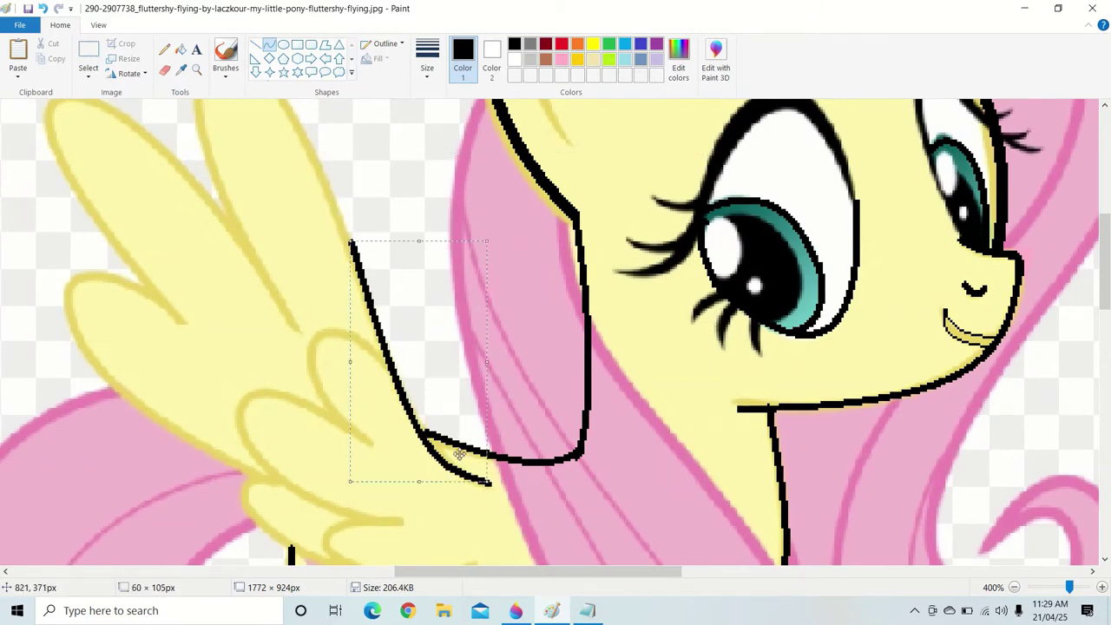
{"action": "scroll", "coordinate": [347, 243], "scroll_direction": "up", "scroll_amount": 3}
{"action": "left_click_drag", "start_coordinate": [297, 444], "coordinate": [193, 197]}
{"action": "left_click_drag", "start_coordinate": [261, 183], "coordinate": [218, 107]}
{"action": "left_click_drag", "start_coordinate": [252, 277], "coordinate": [181, 300]}
Trace the second and third long feathers, including the lower edge running down to the wing's base
{"action": "left_click_drag", "start_coordinate": [267, 393], "coordinate": [189, 440]}
{"action": "left_click_drag", "start_coordinate": [208, 382], "coordinate": [40, 273]}
{"action": "mouse_move", "coordinate": [189, 440]}
{"action": "left_mouse_down"}
{"action": "mouse_move", "coordinate": [68, 434]}
{"action": "mouse_move", "coordinate": [82, 392]}
{"action": "left_mouse_up"}
{"action": "scroll", "coordinate": [104, 399], "scroll_direction": "down", "scroll_amount": 3}
{"action": "left_click_drag", "start_coordinate": [68, 318], "coordinate": [269, 475]}
{"action": "left_click_drag", "start_coordinate": [169, 396], "coordinate": [139, 430]}
Trace the two short overlapping feathers near the front of the wing
{"action": "mouse_move", "coordinate": [396, 375]}
{"action": "left_mouse_down"}
{"action": "mouse_move", "coordinate": [304, 350]}
{"action": "mouse_move", "coordinate": [315, 315]}
{"action": "left_mouse_up"}
{"action": "mouse_move", "coordinate": [330, 408]}
{"action": "left_mouse_down"}
{"action": "mouse_move", "coordinate": [374, 447]}
{"action": "mouse_move", "coordinate": [287, 475]}
{"action": "left_mouse_up"}
{"action": "mouse_move", "coordinate": [358, 434]}
{"action": "left_mouse_down"}
{"action": "mouse_move", "coordinate": [243, 434]}
{"action": "mouse_move", "coordinate": [260, 382]}
{"action": "left_mouse_up"}
{"action": "left_click_drag", "start_coordinate": [395, 518], "coordinate": [261, 479]}
{"action": "left_click_drag", "start_coordinate": [330, 501], "coordinate": [234, 459]}
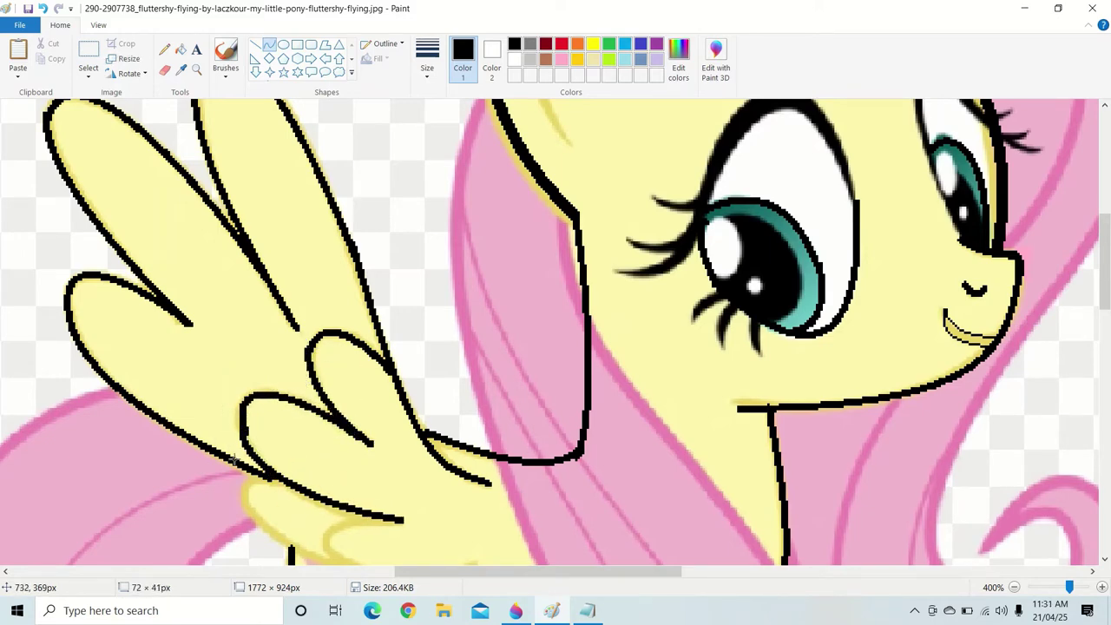
Trace the lowest short feathers along the bottom edge of the wing
{"action": "scroll", "coordinate": [234, 459], "scroll_direction": "down", "scroll_amount": 3}
{"action": "left_click_drag", "start_coordinate": [476, 452], "coordinate": [326, 422]}
{"action": "mouse_move", "coordinate": [399, 436]}
{"action": "left_mouse_down"}
{"action": "mouse_move", "coordinate": [317, 452]}
{"action": "mouse_move", "coordinate": [335, 409]}
{"action": "mouse_move", "coordinate": [231, 385]}
{"action": "mouse_move", "coordinate": [250, 366]}
{"action": "mouse_move", "coordinate": [278, 370]}
{"action": "mouse_move", "coordinate": [257, 364]}
{"action": "mouse_move", "coordinate": [356, 401]}
{"action": "mouse_move", "coordinate": [334, 407]}
{"action": "left_mouse_up"}
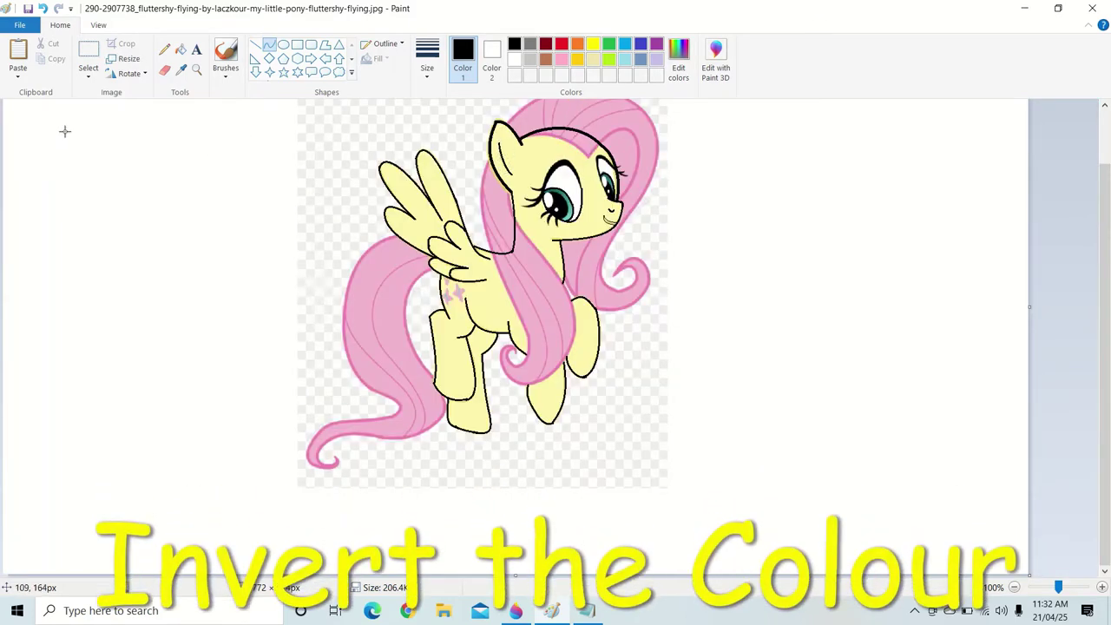
Select the whole pony picture with its checkered background and invert its colors
{"action": "left_click", "coordinate": [89, 54]}
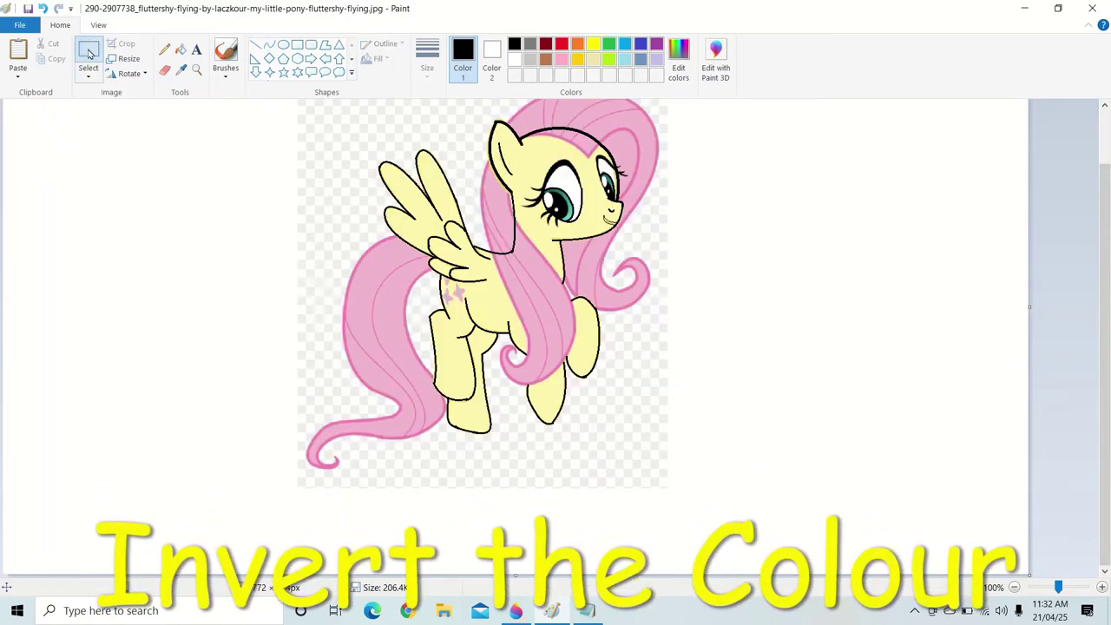
{"action": "scroll", "coordinate": [301, 158], "scroll_direction": "up", "scroll_amount": 1}
{"action": "left_click_drag", "start_coordinate": [677, 560], "coordinate": [678, 561]}
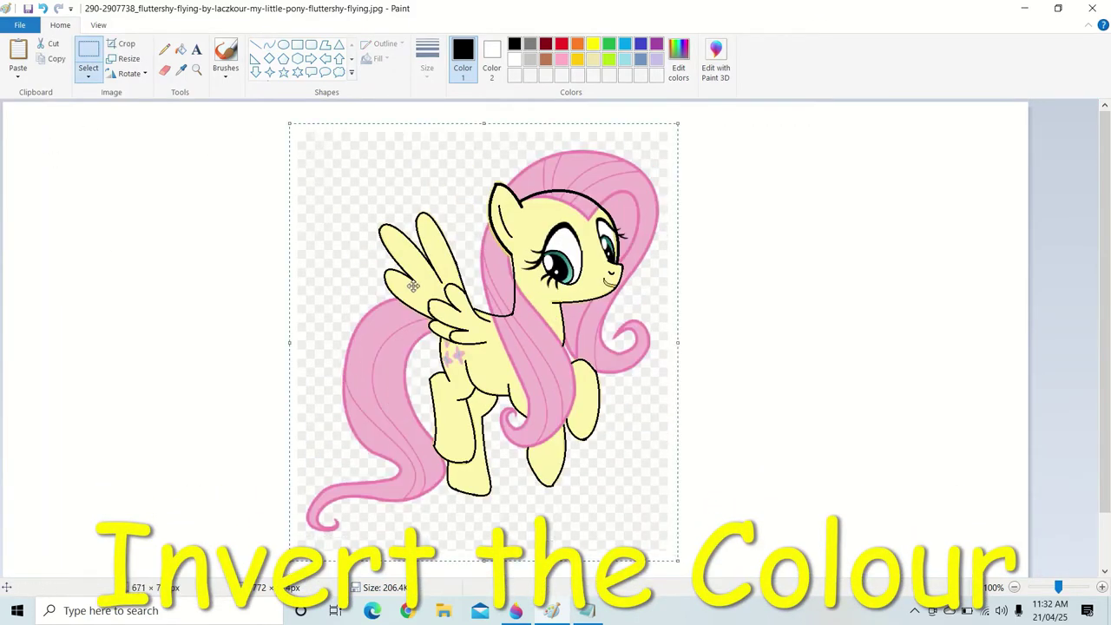
{"action": "right_click", "coordinate": [415, 286]}
{"action": "left_click", "coordinate": [451, 438]}
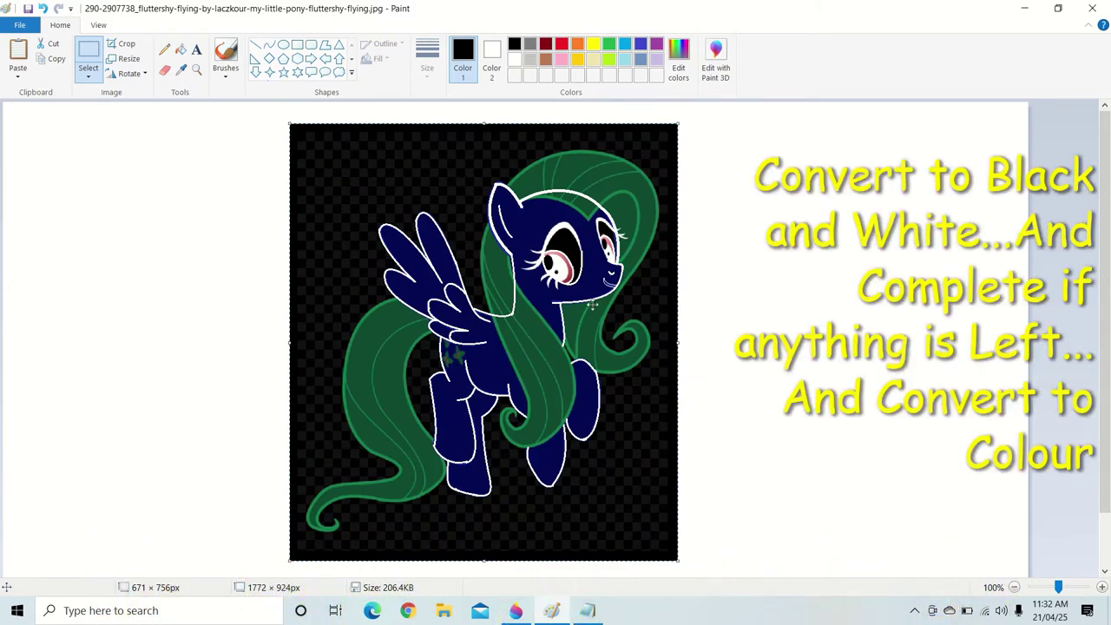
Convert the image to black and white in the image properties, accepting the loss of color
{"action": "left_click", "coordinate": [19, 25]}
{"action": "left_click", "coordinate": [45, 303]}
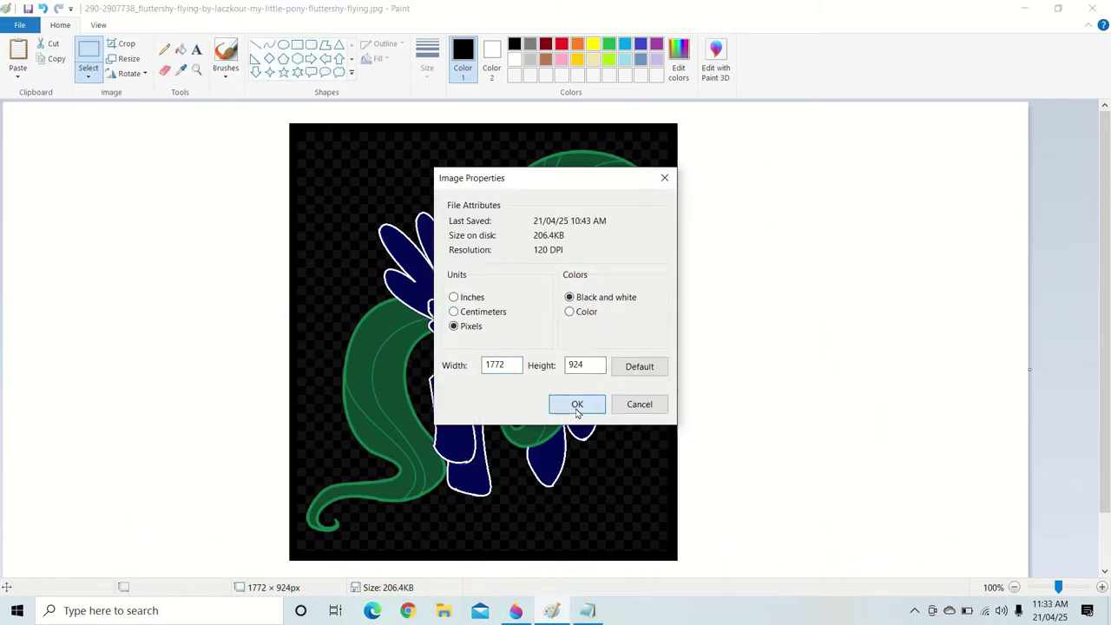
{"action": "left_click", "coordinate": [577, 405]}
{"action": "left_click", "coordinate": [616, 347]}
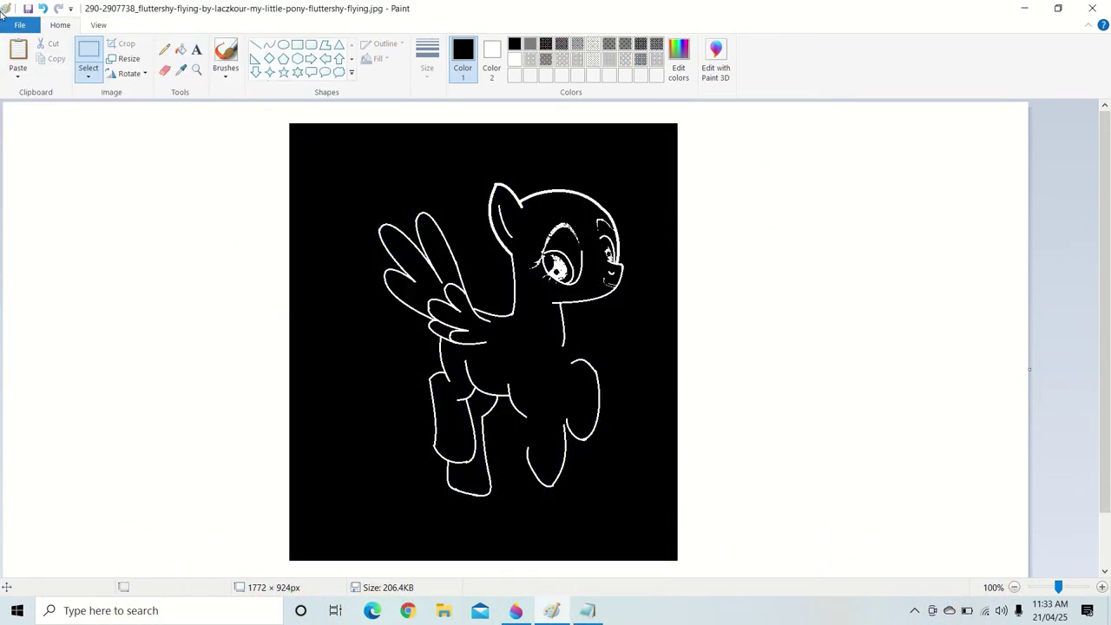
Set the image properties back to Color
{"action": "left_click", "coordinate": [19, 25]}
{"action": "left_click", "coordinate": [46, 304]}
{"action": "left_click", "coordinate": [571, 311]}
{"action": "key", "text": "Return"}
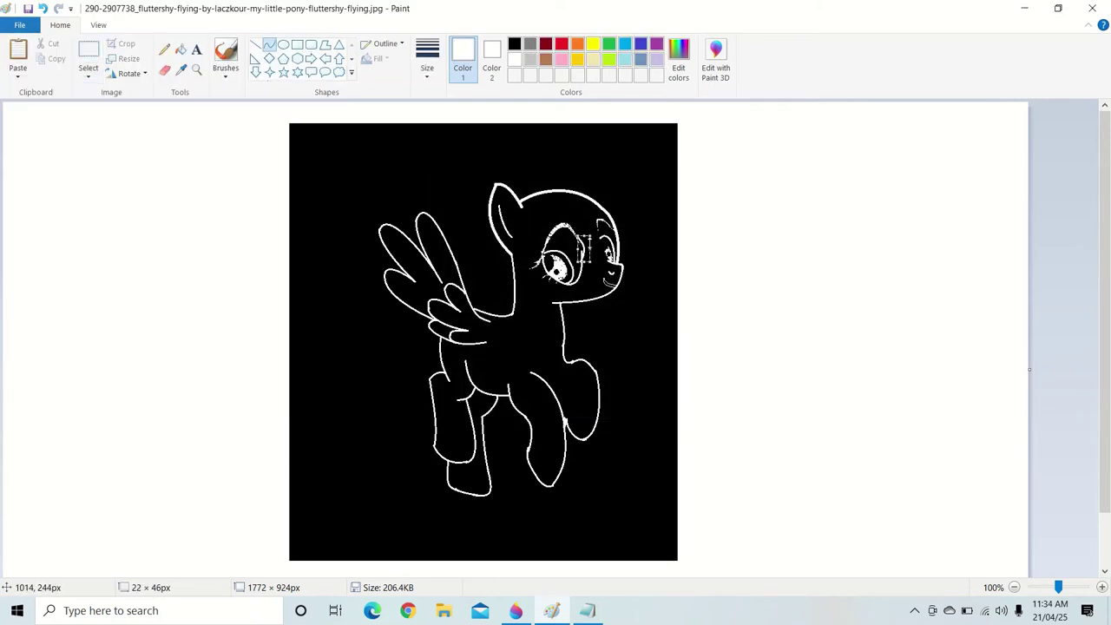
Draw a short white curve at the far eye's inner edge, down to the top of the muzzle
{"action": "scroll", "coordinate": [583, 249], "scroll_direction": "up", "scroll_amount": 3, "text": "ctrl"}
{"action": "left_click_drag", "start_coordinate": [423, 278], "coordinate": [431, 300]}
{"action": "scroll", "coordinate": [660, 357], "scroll_direction": "down", "scroll_amount": 2, "text": "ctrl"}
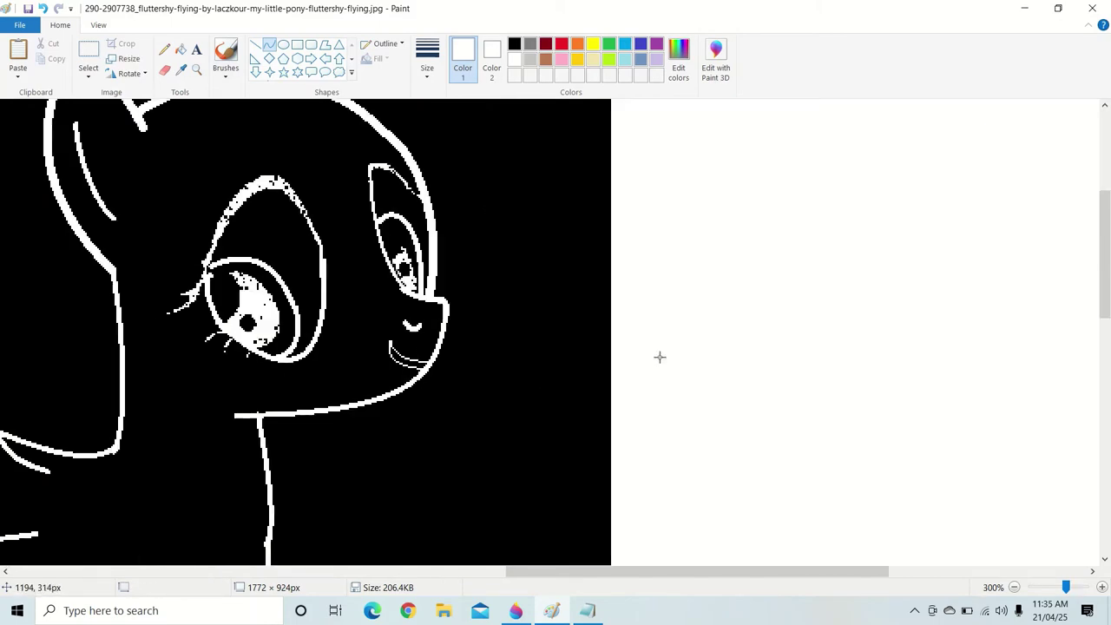
Fill the white outlines of the body, inner ear, large eye and lashes with blue, and undo the last fill
{"action": "left_click", "coordinate": [181, 50]}
{"action": "left_click", "coordinate": [640, 43]}
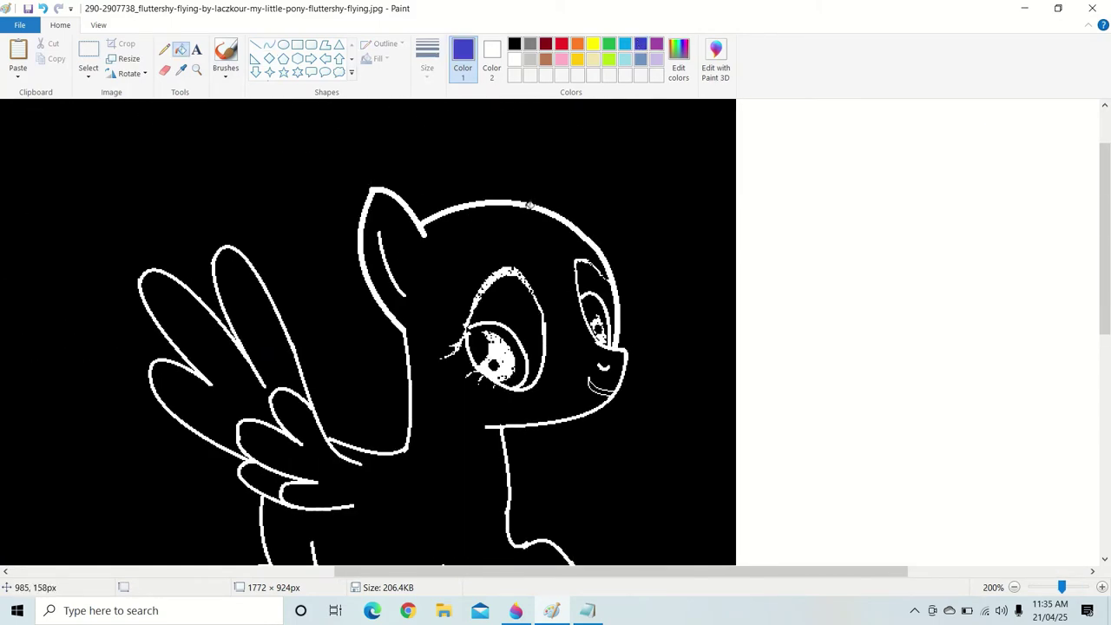
{"action": "left_click", "coordinate": [499, 202]}
{"action": "left_click", "coordinate": [386, 260]}
{"action": "left_click", "coordinate": [503, 274]}
{"action": "left_click", "coordinate": [469, 351]}
{"action": "left_click", "coordinate": [535, 290]}
{"action": "key", "text": "ctrl+z"}
Fill the remaining white parts of the eyes, lashes, nostril and mouth with blue
{"action": "left_click", "coordinate": [196, 69]}
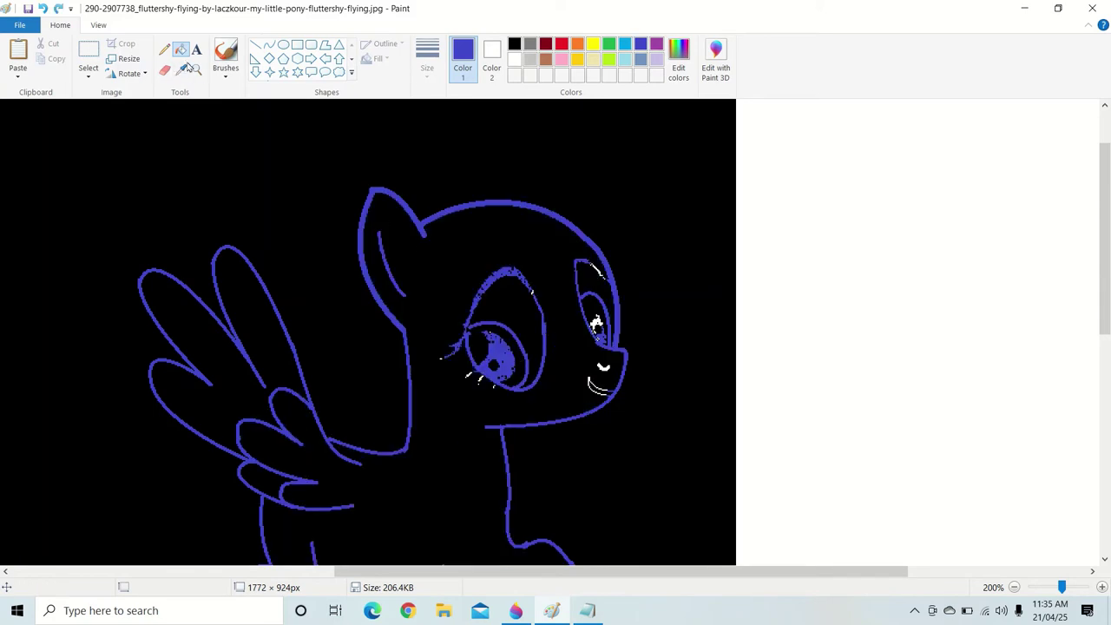
{"action": "left_click", "coordinate": [538, 321]}
{"action": "scroll", "coordinate": [449, 332], "scroll_direction": "up", "scroll_amount": 2, "text": "ctrl"}
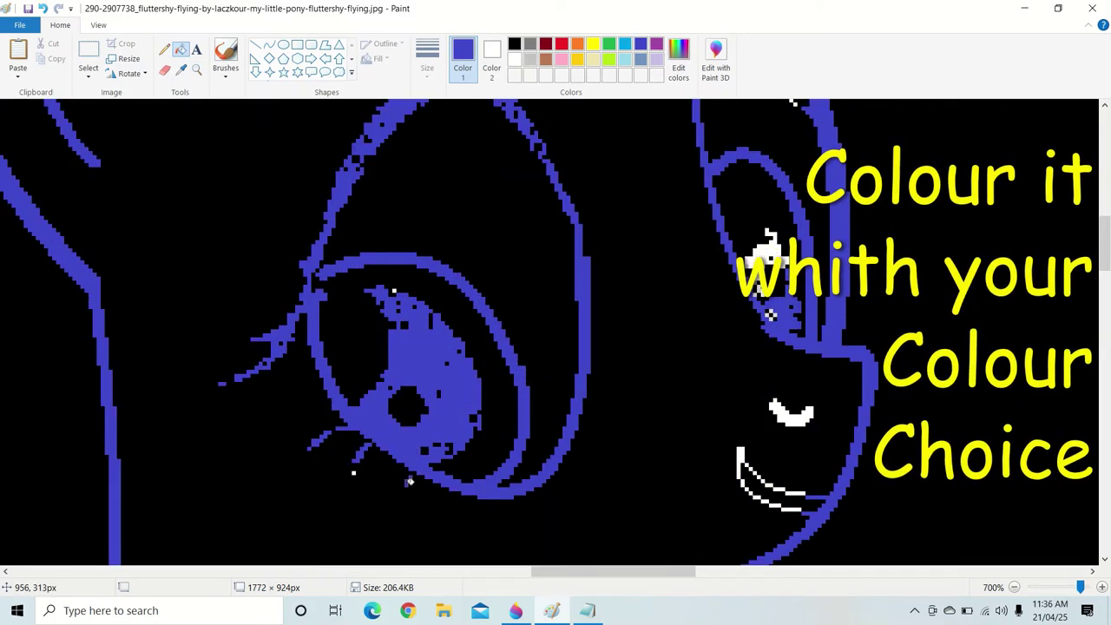
{"action": "left_click", "coordinate": [353, 473]}
{"action": "left_click", "coordinate": [767, 254]}
{"action": "scroll", "coordinate": [755, 470], "scroll_direction": "up", "scroll_amount": 1, "text": "ctrl"}
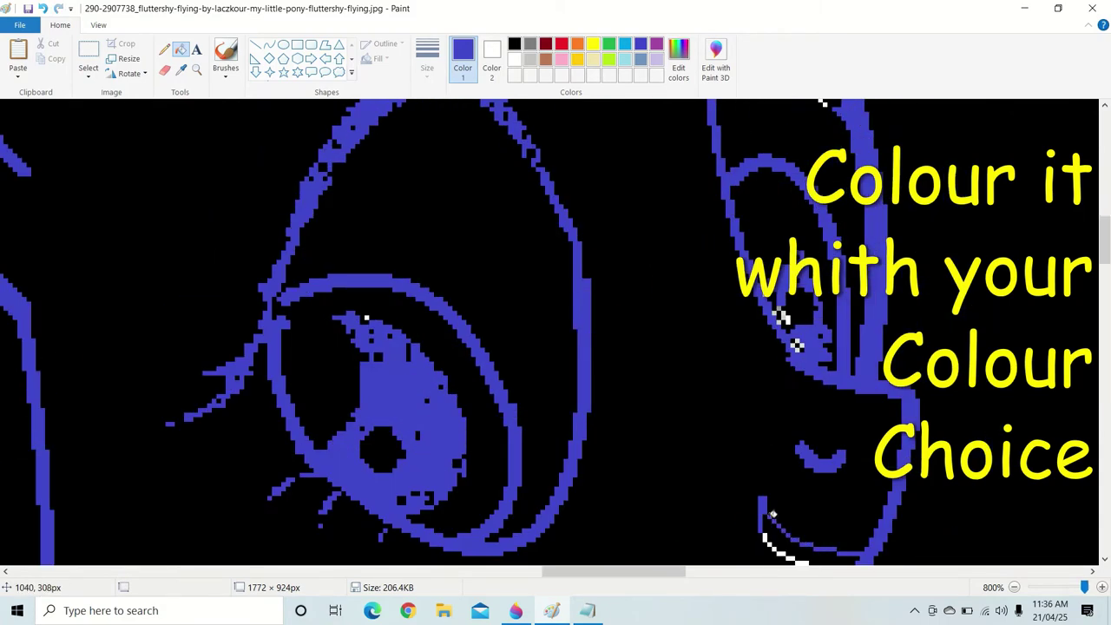
{"action": "scroll", "coordinate": [772, 514], "scroll_direction": "down", "scroll_amount": 3}
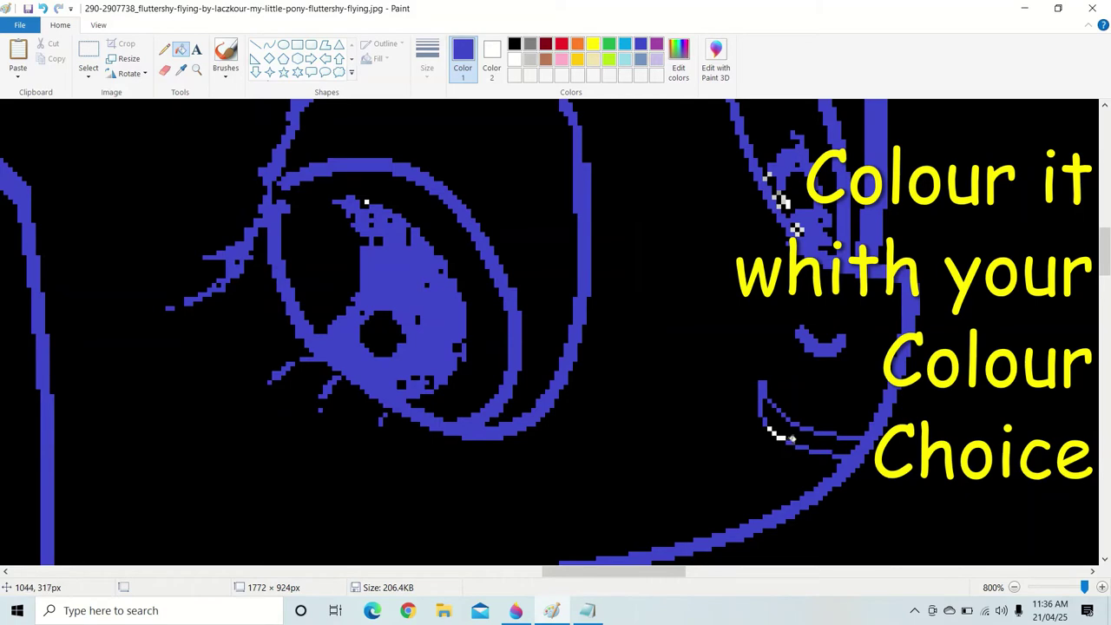
{"action": "scroll", "coordinate": [585, 383], "scroll_direction": "down", "scroll_amount": 5, "text": "ctrl"}
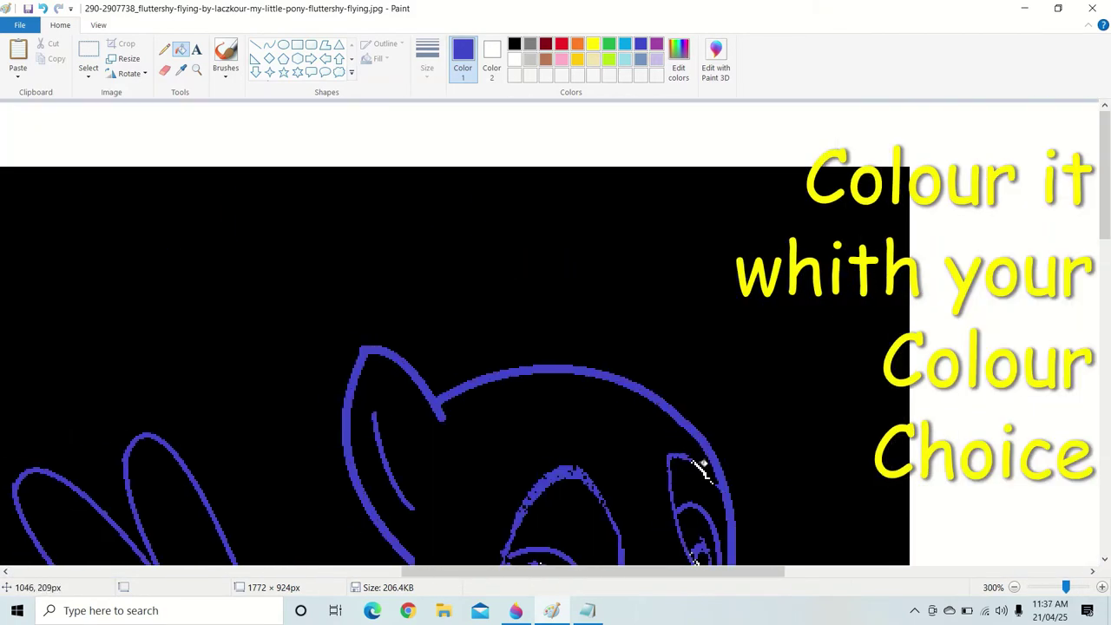
{"action": "left_click", "coordinate": [675, 484]}
Fill the leftover white specks around the far eye and its upper lid with yellow, undoing a misplaced fill
{"action": "scroll", "coordinate": [754, 224], "scroll_direction": "up", "scroll_amount": 3, "text": "ctrl"}
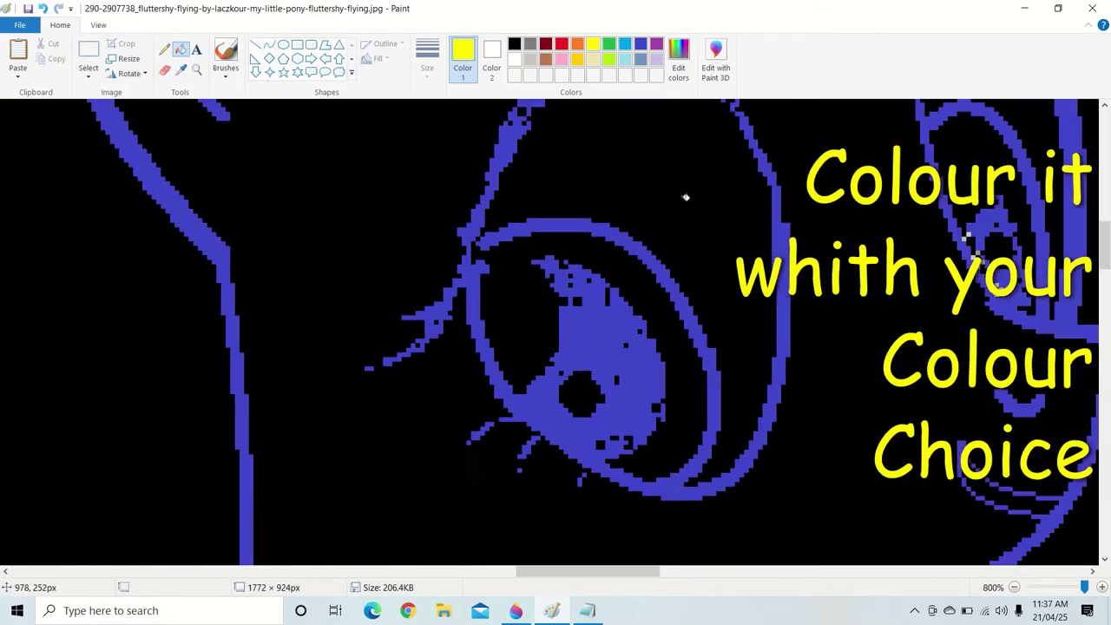
{"action": "scroll", "coordinate": [685, 196], "scroll_direction": "right", "scroll_amount": 3}
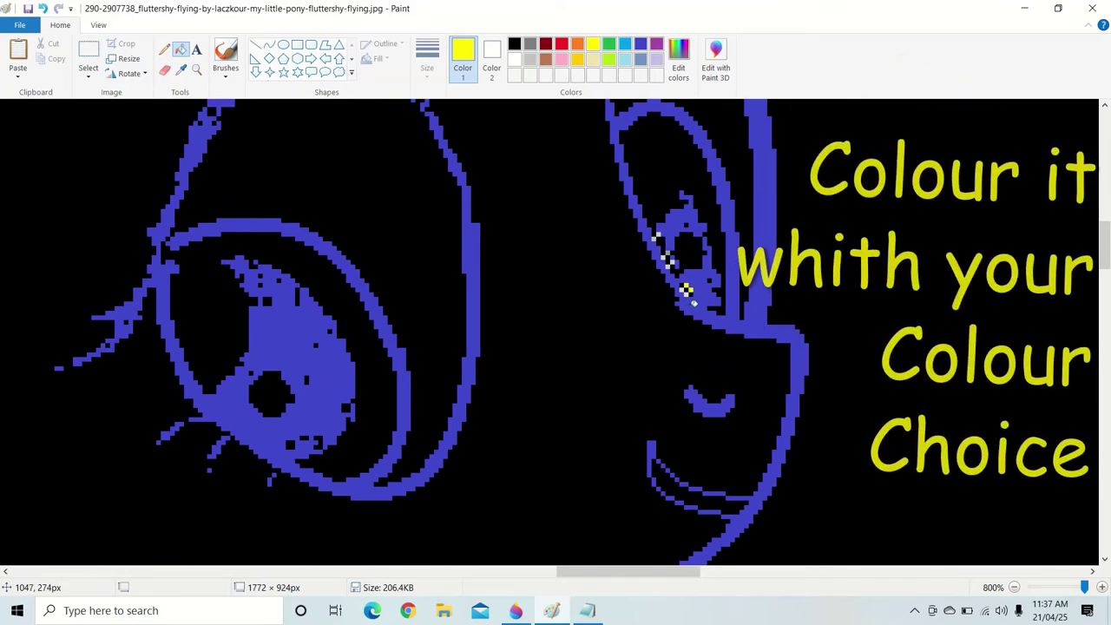
{"action": "scroll", "coordinate": [558, 317], "scroll_direction": "right", "scroll_amount": 3}
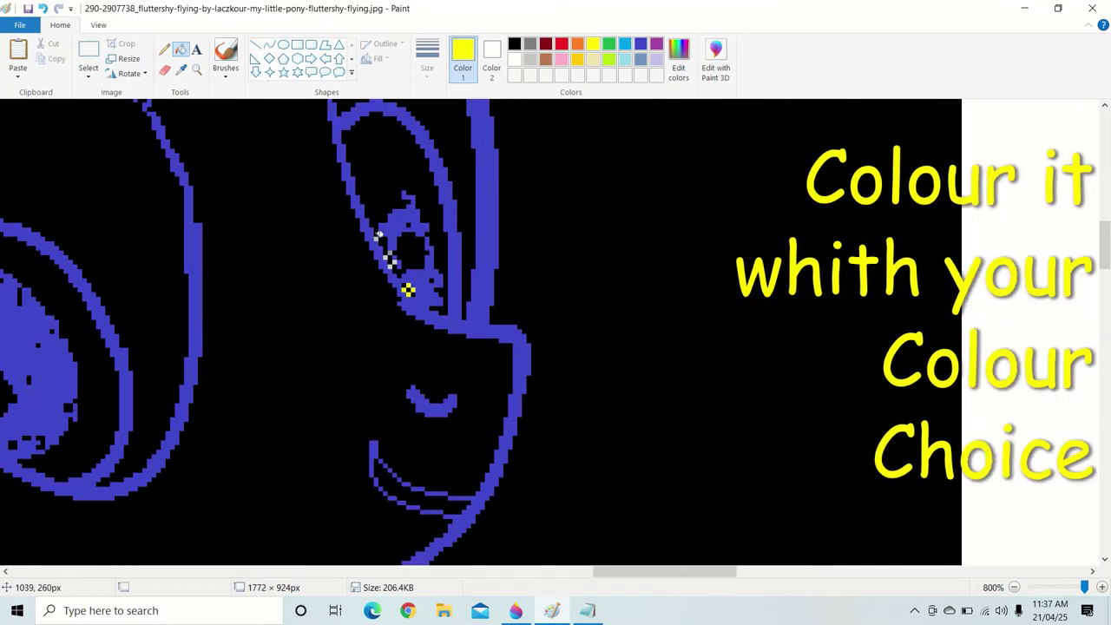
{"action": "left_click", "coordinate": [401, 253]}
{"action": "key", "text": "ctrl+z"}
{"action": "scroll", "coordinate": [384, 335], "scroll_direction": "up", "scroll_amount": 4}
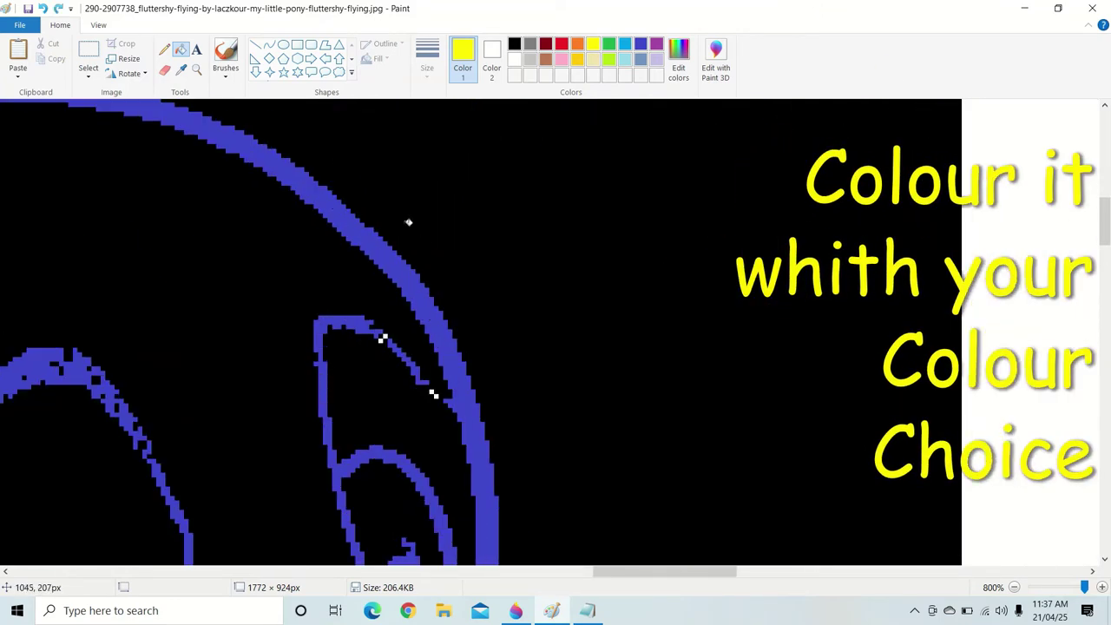
{"action": "scroll", "coordinate": [387, 177], "scroll_direction": "down", "scroll_amount": 1}
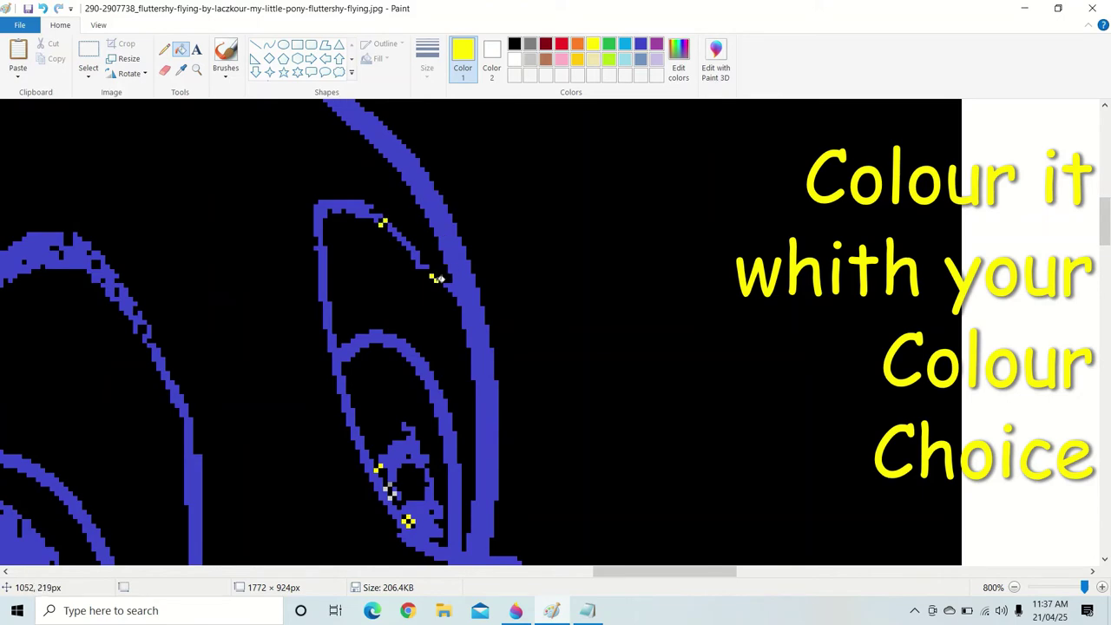
Fill the black background, body, face, legs and wing feathers with white, leaving the irises black and blue
{"action": "scroll", "coordinate": [577, 151], "scroll_direction": "down", "scroll_amount": 2}
{"action": "scroll", "coordinate": [474, 251], "scroll_direction": "down", "scroll_amount": 3}
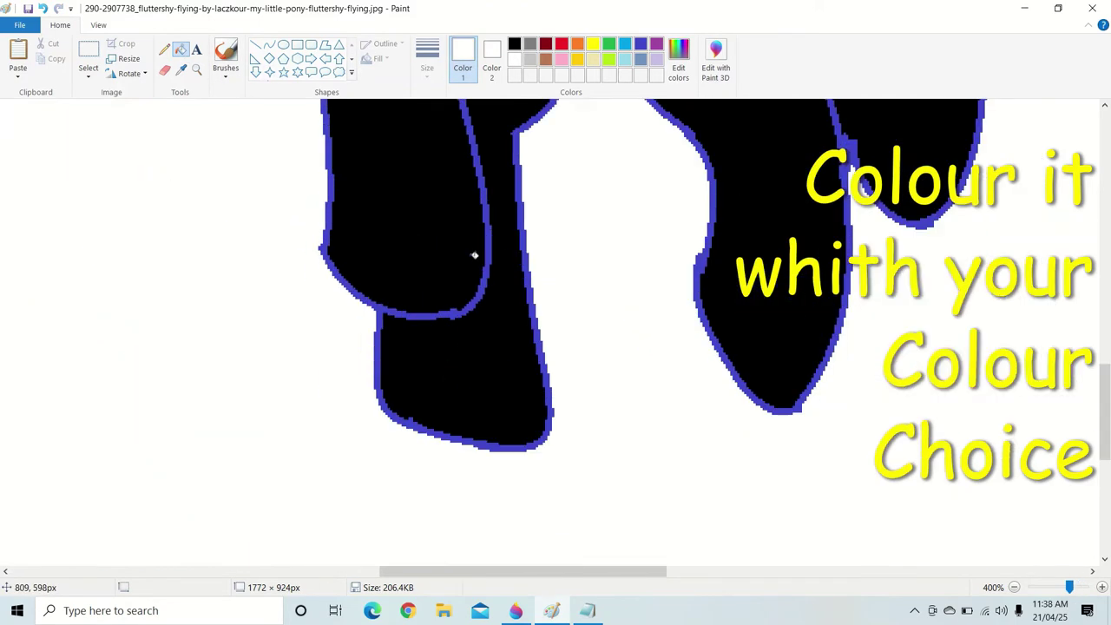
{"action": "scroll", "coordinate": [471, 251], "scroll_direction": "up", "scroll_amount": 4}
{"action": "left_click", "coordinate": [647, 237]}
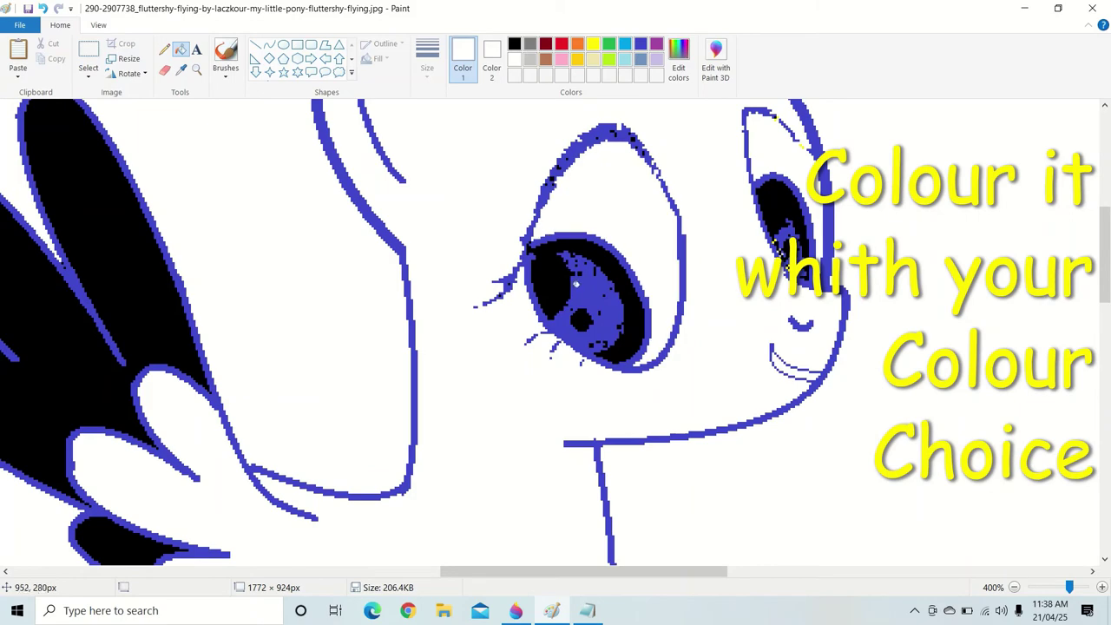
{"action": "left_click", "coordinate": [109, 275]}
{"action": "scroll", "coordinate": [109, 275], "scroll_direction": "left", "scroll_amount": 6}
{"action": "scroll", "coordinate": [109, 275], "scroll_direction": "down", "scroll_amount": 5}
{"action": "scroll", "coordinate": [444, 265], "scroll_direction": "down", "scroll_amount": 3}
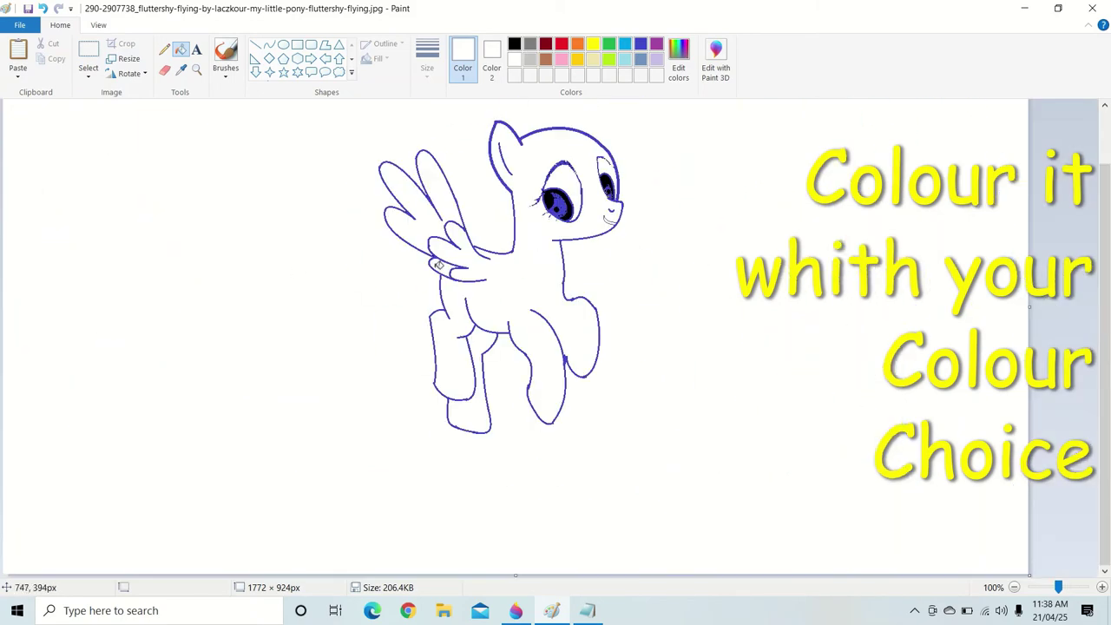
Try to fill the blue part of the large eye, and undo the fill
{"action": "scroll", "coordinate": [439, 265], "scroll_direction": "up", "scroll_amount": 2}
{"action": "left_click", "coordinate": [893, 402]}
{"action": "key", "text": "ctrl+z"}
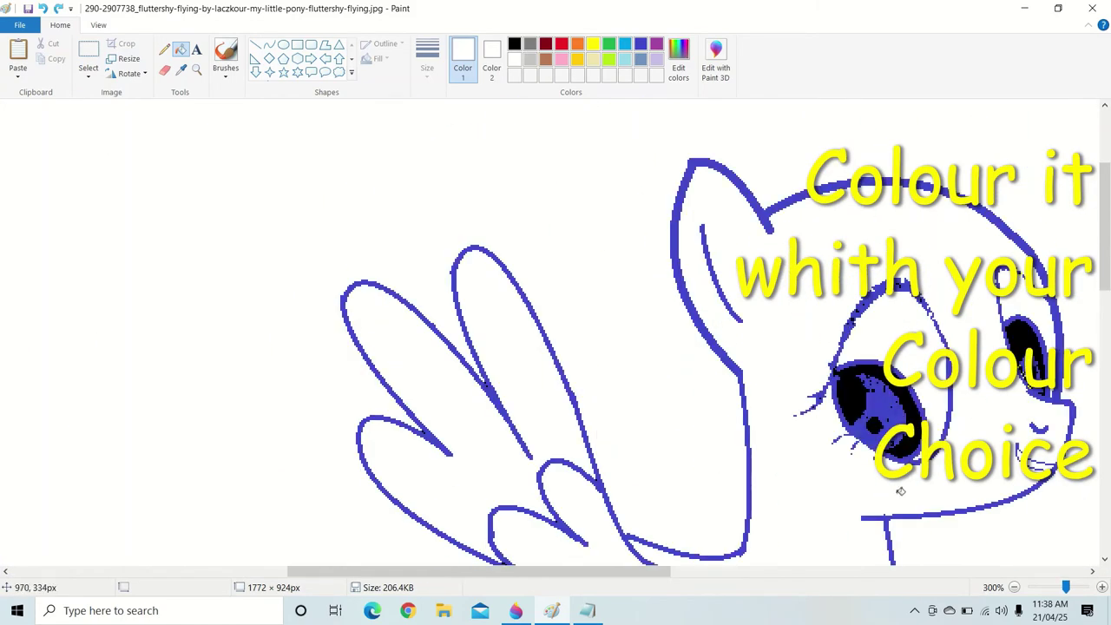
Fill the blue inner part of the large eye with orange
{"action": "left_click", "coordinate": [270, 44]}
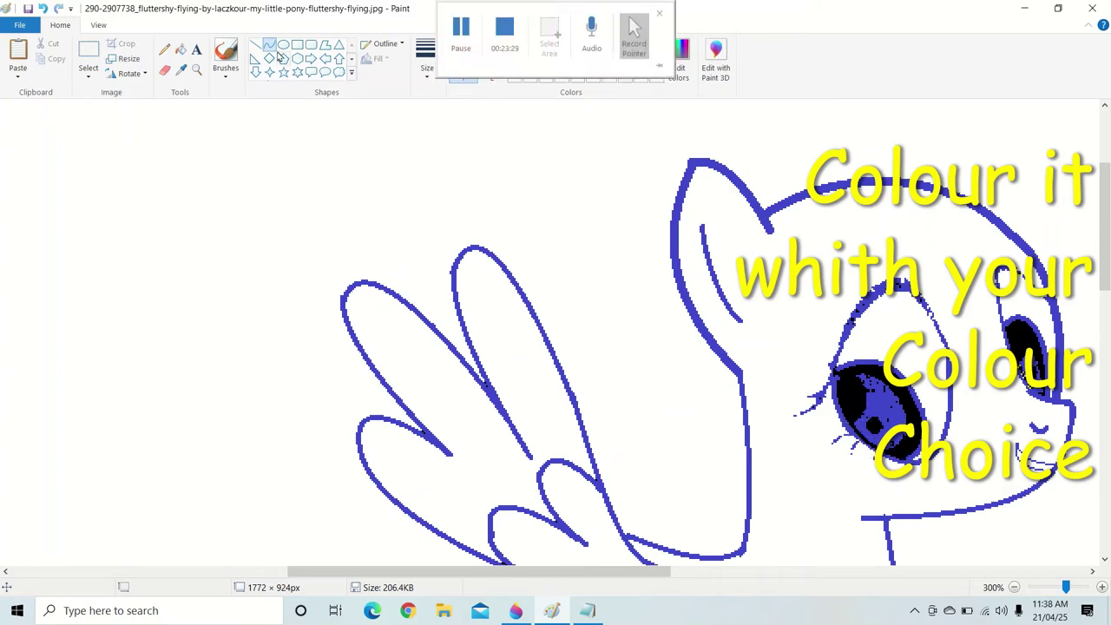
{"action": "left_click", "coordinate": [181, 50]}
{"action": "left_click", "coordinate": [887, 395]}
{"action": "scroll", "coordinate": [887, 395], "scroll_direction": "up", "scroll_amount": 5, "text": "ctrl"}
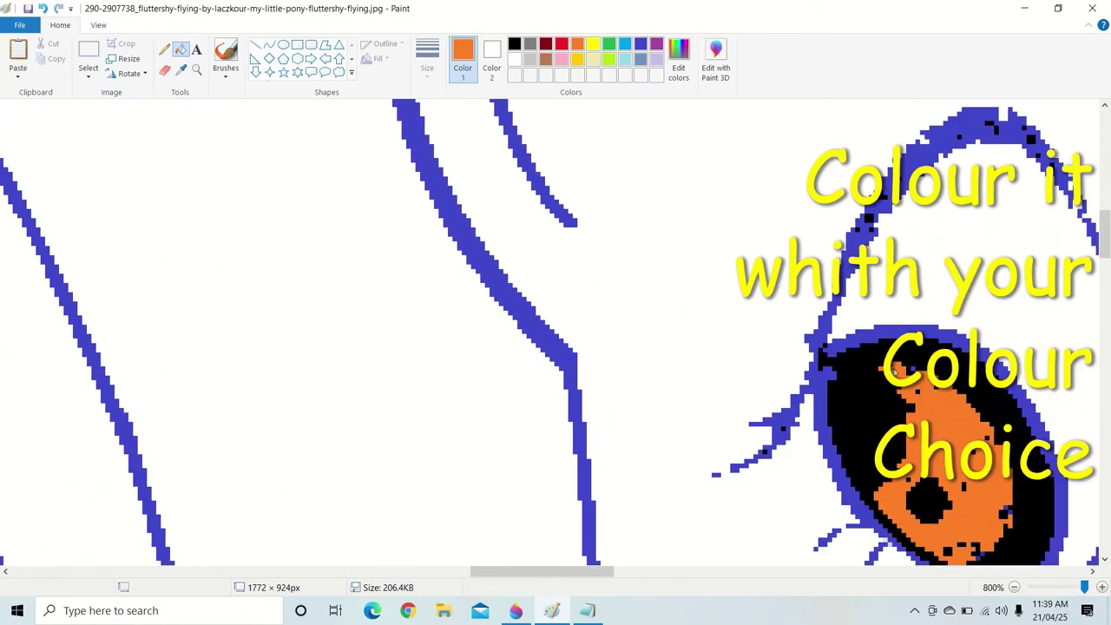
Set the background color to orange and clear the black specks in the large eye's orange area by deleting small selections
{"action": "key", "text": "alt+h"}
{"action": "key", "text": "s"}
{"action": "key", "text": "e"}
{"action": "key", "text": "Delete"}
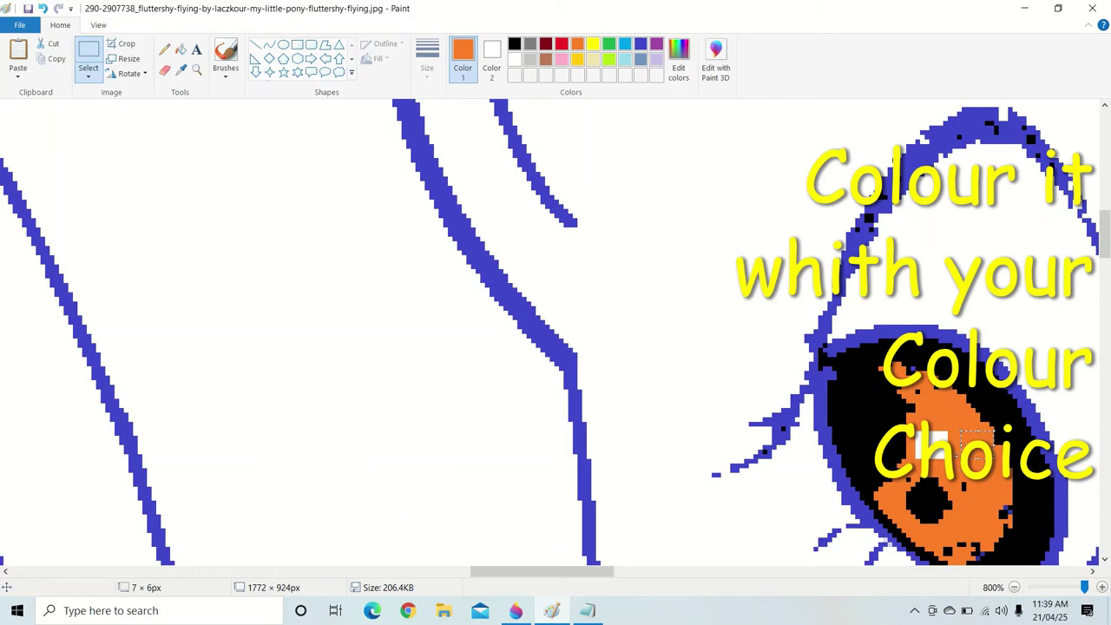
{"action": "left_click", "coordinate": [492, 52]}
{"action": "left_click", "coordinate": [577, 43]}
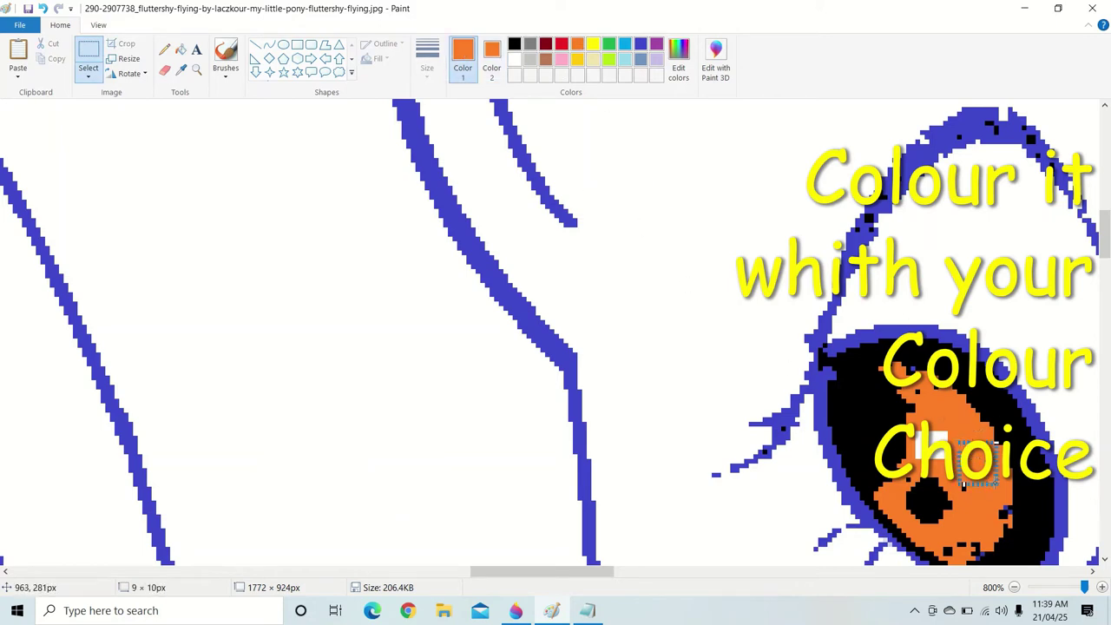
{"action": "left_click_drag", "start_coordinate": [964, 484], "coordinate": [934, 440]}
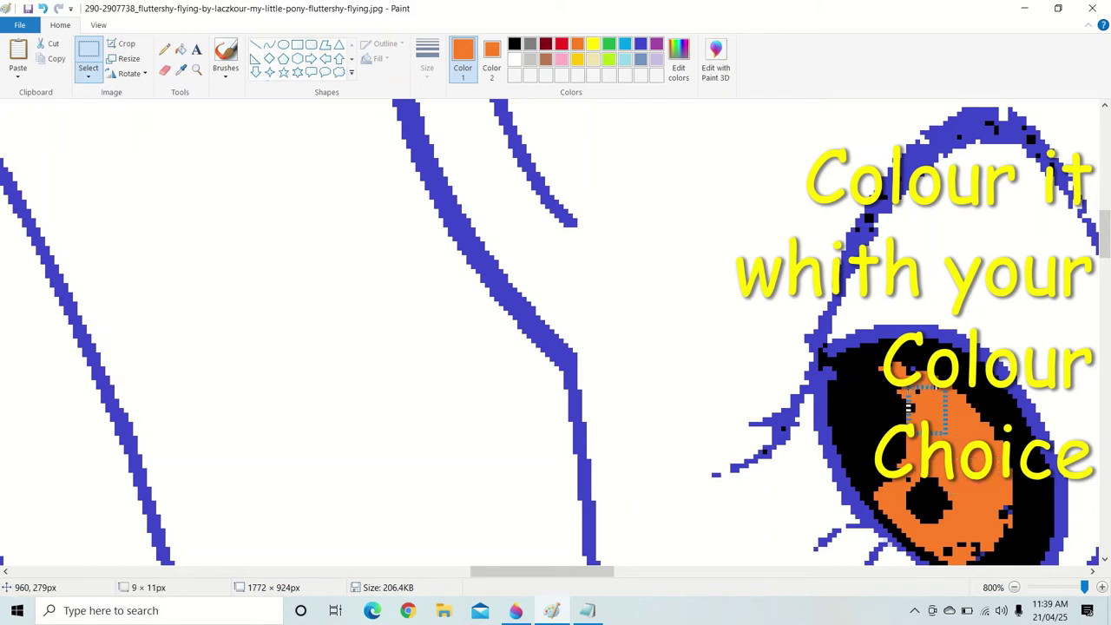
Try to stretch a thin orange selection across the large eye, and undo it
{"action": "left_click_drag", "start_coordinate": [925, 455], "coordinate": [743, 468]}
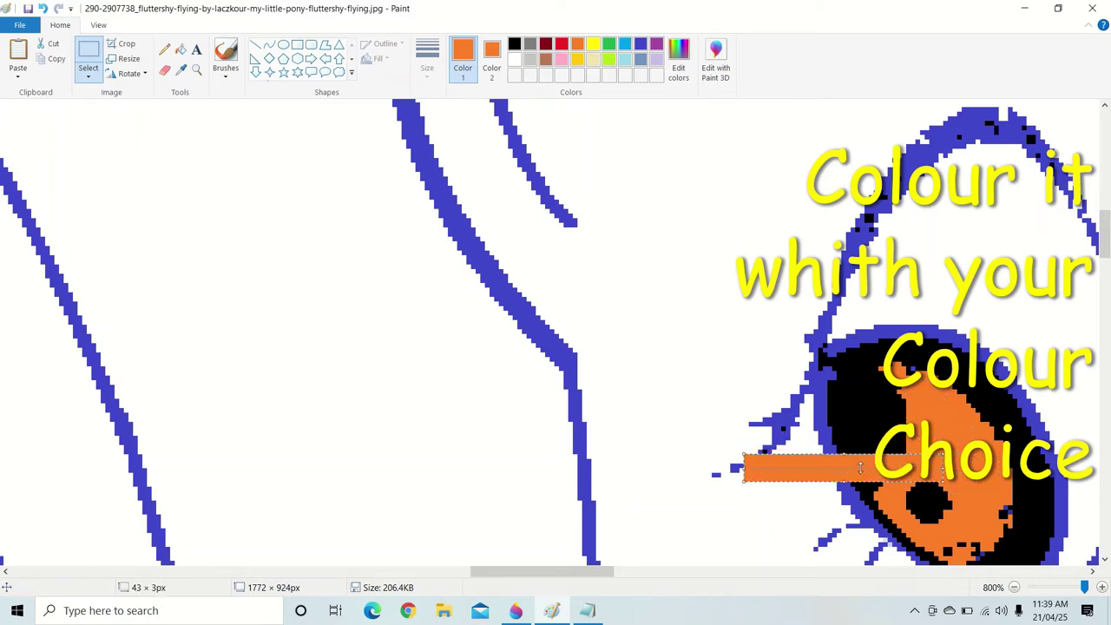
{"action": "left_click_drag", "start_coordinate": [860, 468], "coordinate": [822, 464]}
{"action": "key", "text": "ctrl+z"}
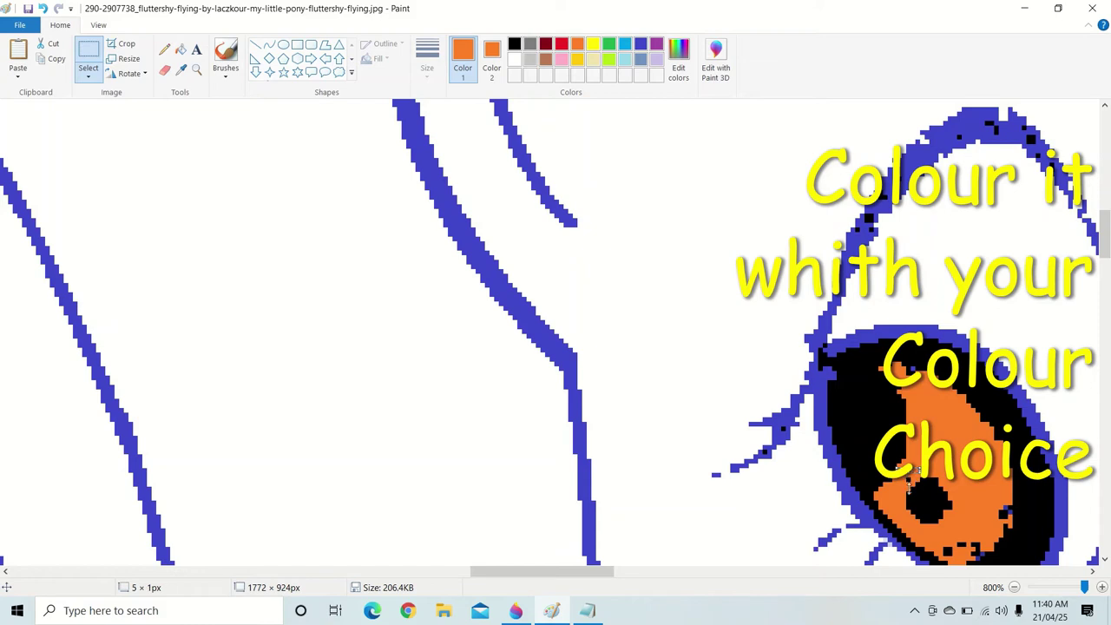
Clear more black specks from the large eye's orange area and fill that area with turquoise
{"action": "left_click_drag", "start_coordinate": [883, 413], "coordinate": [908, 483]}
{"action": "left_click", "coordinate": [873, 193]}
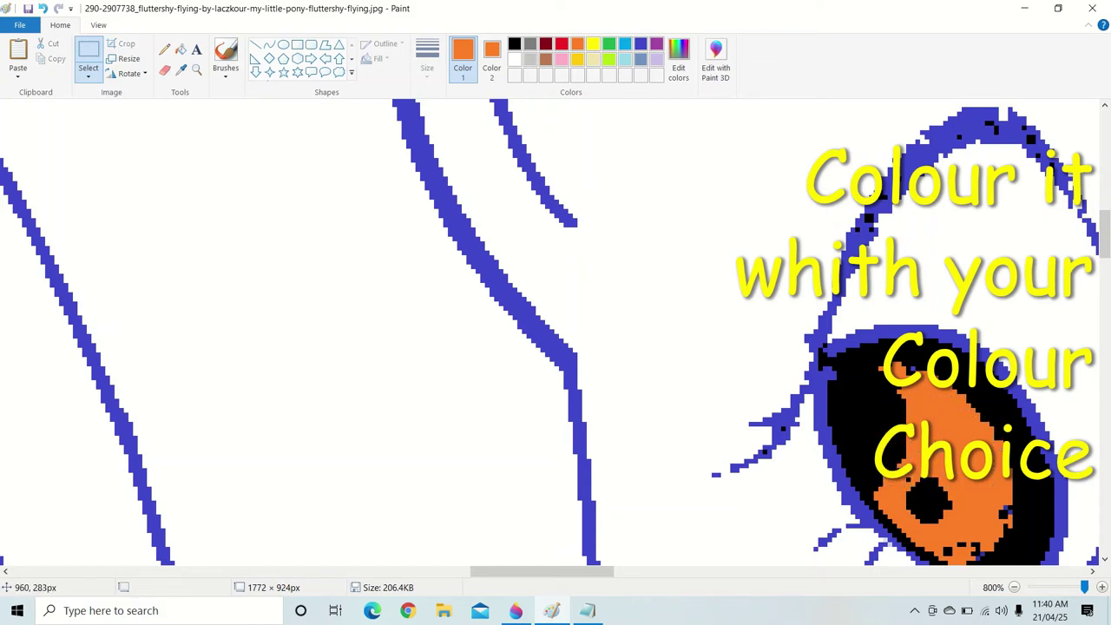
{"action": "left_click", "coordinate": [180, 50]}
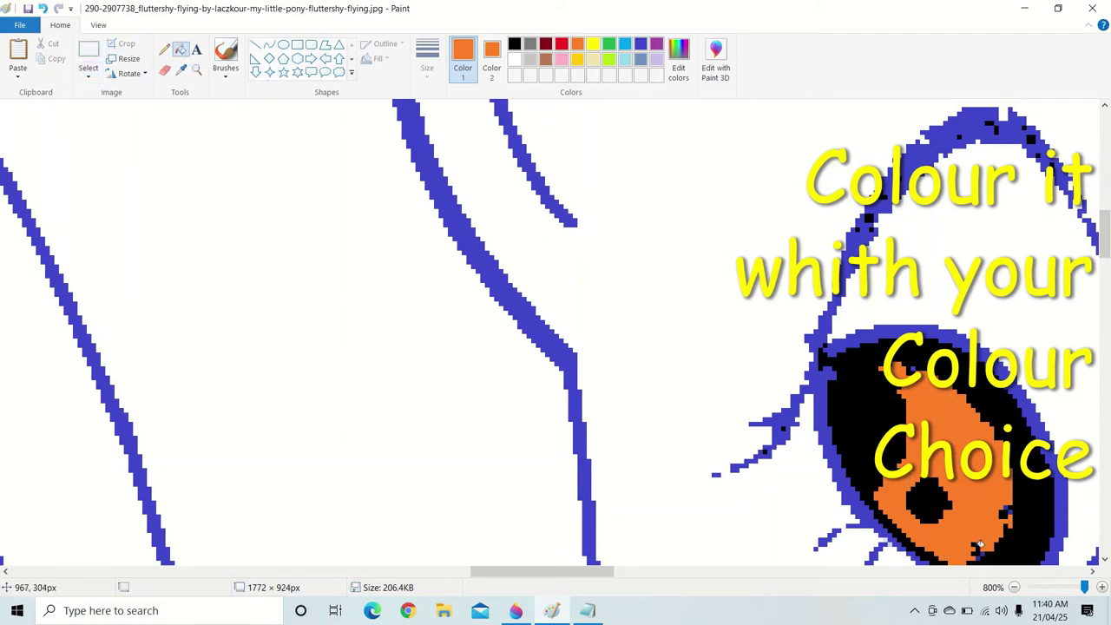
{"action": "left_click", "coordinate": [625, 43]}
{"action": "left_click", "coordinate": [974, 467]}
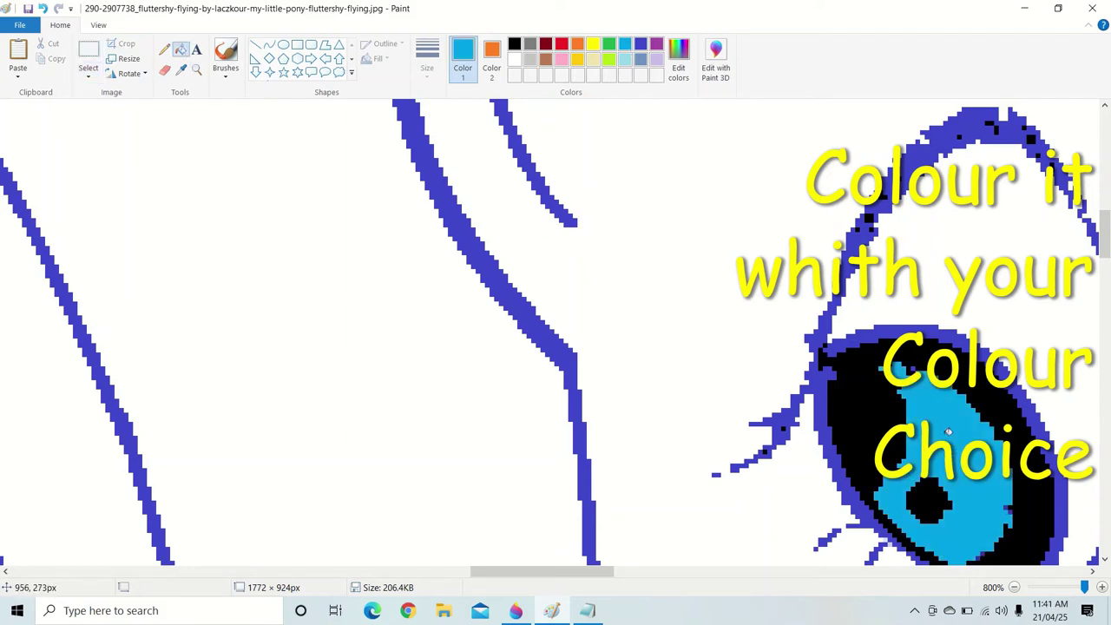
Try to close off the large eye's black inner part with a white curve and fill it white, and undo the attempt
{"action": "scroll", "coordinate": [964, 496], "scroll_direction": "down", "scroll_amount": 3}
{"action": "left_click", "coordinate": [270, 44]}
{"action": "mouse_move", "coordinate": [413, 340]}
{"action": "left_mouse_down"}
{"action": "mouse_move", "coordinate": [450, 368]}
{"action": "mouse_move", "coordinate": [440, 344]}
{"action": "left_mouse_up"}
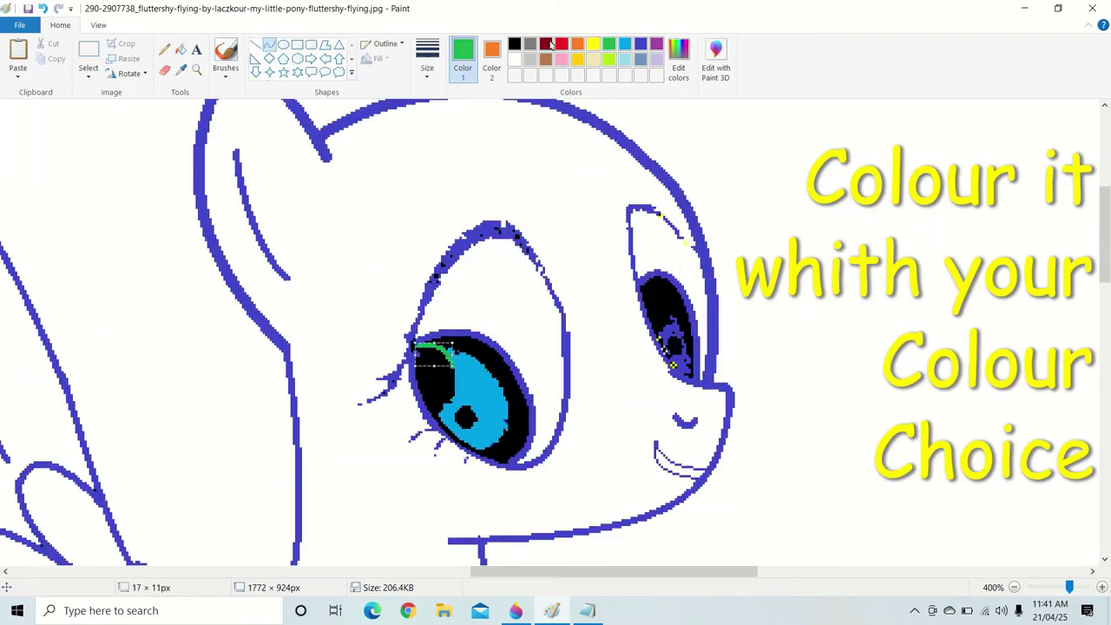
{"action": "left_click", "coordinate": [514, 44]}
{"action": "left_click", "coordinate": [514, 59]}
{"action": "left_click_drag", "start_coordinate": [458, 410], "coordinate": [450, 324]}
{"action": "left_click", "coordinate": [181, 50]}
{"action": "left_click", "coordinate": [421, 361]}
{"action": "key", "text": "ctrl+z"}
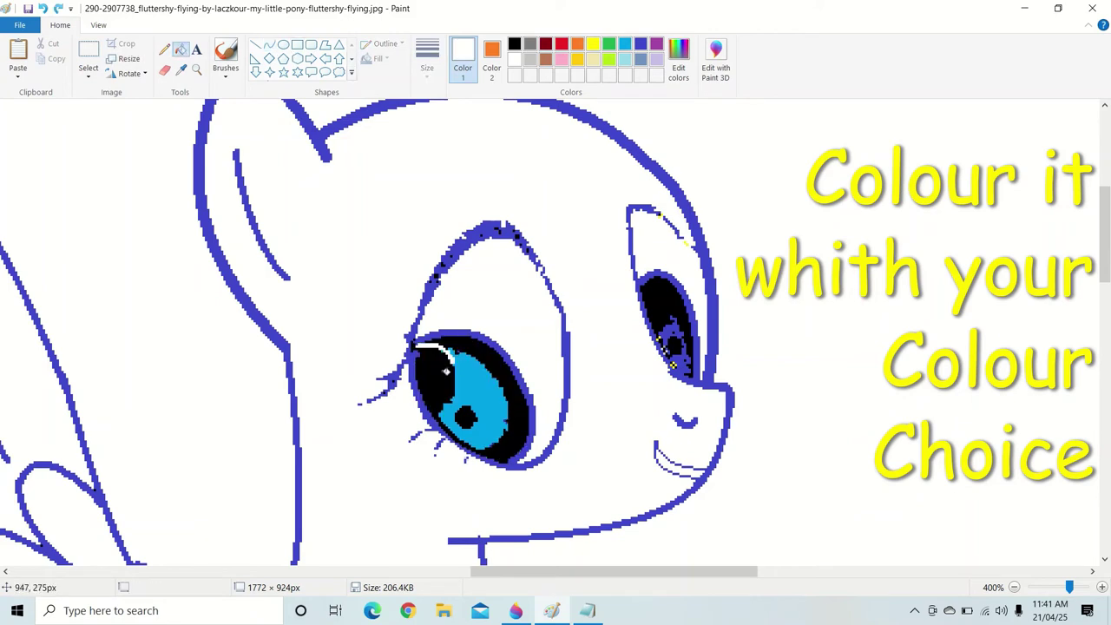
{"action": "key", "text": "ctrl+z"}
Try to outline the large eye's black inner part with a white curve and ellipse, fill it white, and undo it
{"action": "left_click", "coordinate": [270, 44]}
{"action": "mouse_move", "coordinate": [413, 346]}
{"action": "left_mouse_down"}
{"action": "mouse_move", "coordinate": [451, 355]}
{"action": "mouse_move", "coordinate": [443, 341]}
{"action": "mouse_move", "coordinate": [460, 439]}
{"action": "mouse_move", "coordinate": [449, 408]}
{"action": "mouse_move", "coordinate": [453, 436]}
{"action": "mouse_move", "coordinate": [418, 408]}
{"action": "left_mouse_up"}
{"action": "key", "text": "ctrl+z"}
{"action": "left_click", "coordinate": [283, 45]}
{"action": "left_click", "coordinate": [463, 219]}
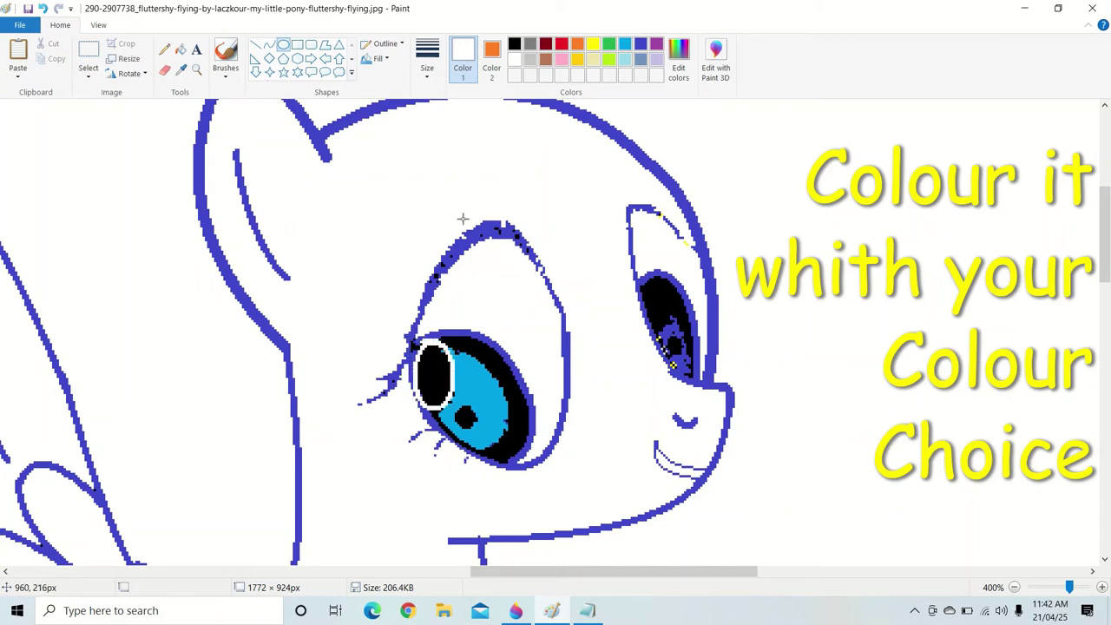
{"action": "left_click", "coordinate": [181, 52]}
{"action": "left_click", "coordinate": [443, 395]}
{"action": "key", "text": "ctrl+z"}
{"action": "left_click", "coordinate": [446, 391]}
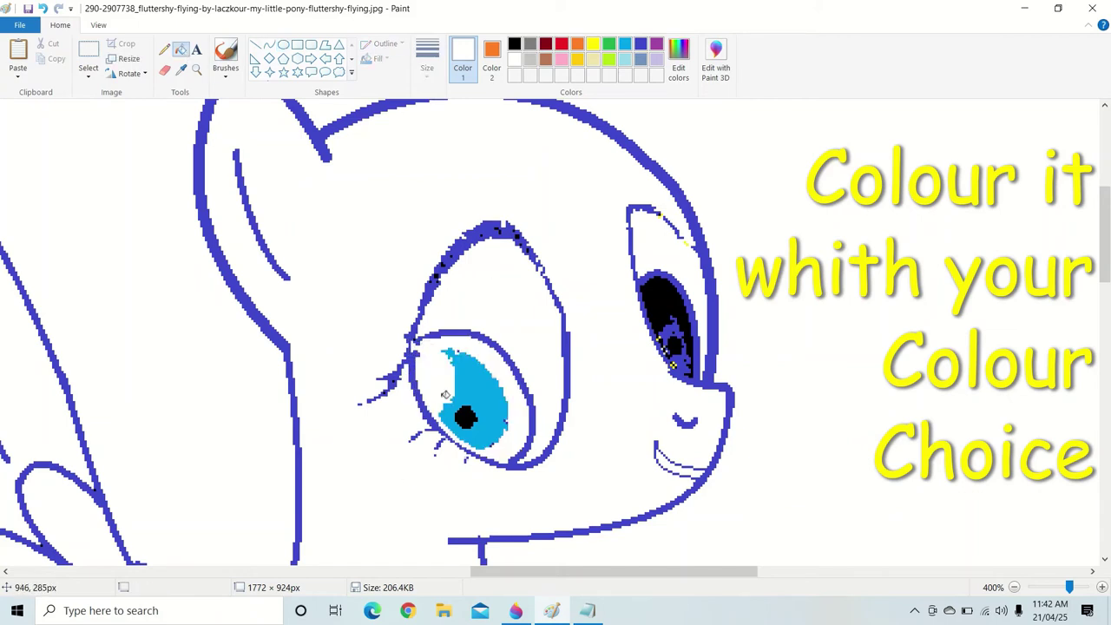
{"action": "key", "text": "ctrl+z"}
Separate the large eye's black inner part with a white curve above and a turquoise curve below, undoing the stray turquoise fill
{"action": "left_click", "coordinate": [269, 45]}
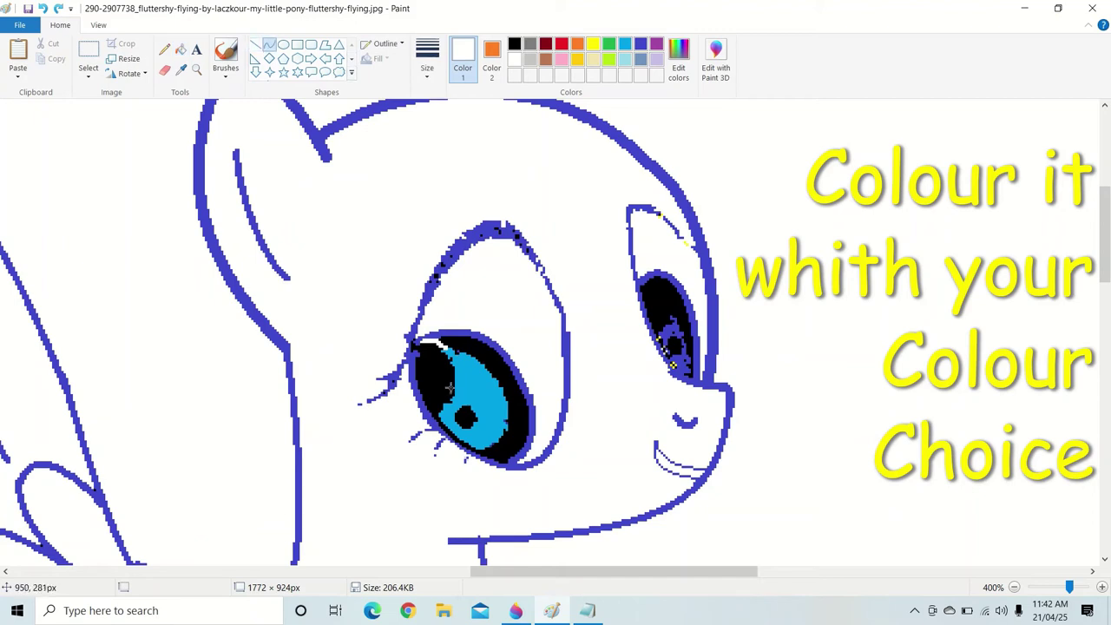
{"action": "left_click_drag", "start_coordinate": [451, 401], "coordinate": [431, 431]}
{"action": "key", "text": "ctrl+z"}
{"action": "left_click", "coordinate": [624, 44]}
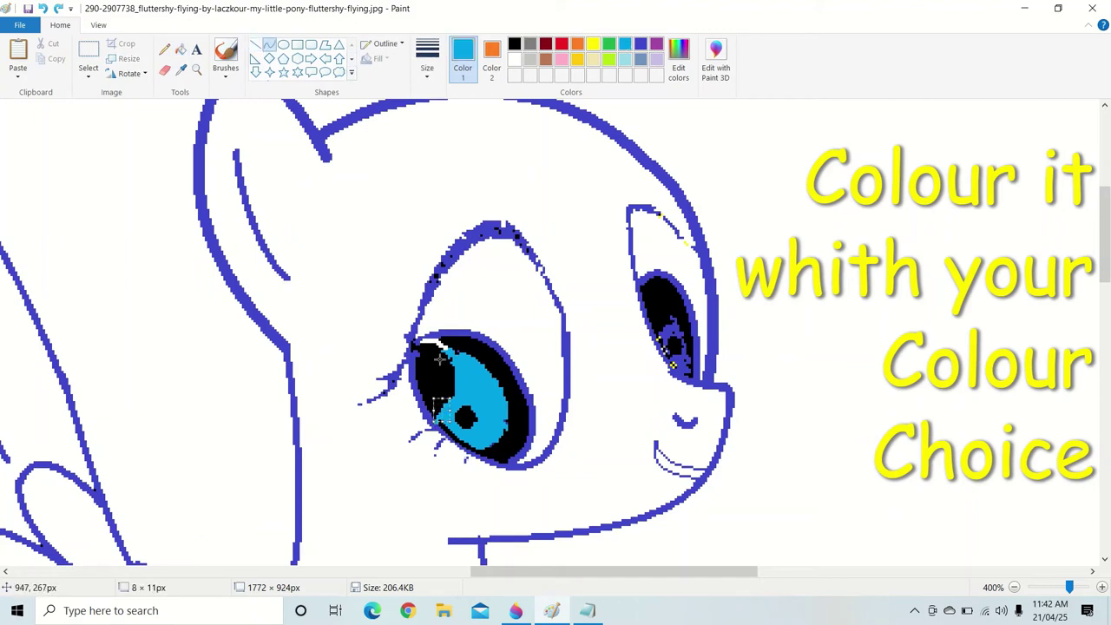
{"action": "left_click", "coordinate": [182, 49]}
{"action": "left_click", "coordinate": [449, 383]}
{"action": "key", "text": "ctrl+z"}
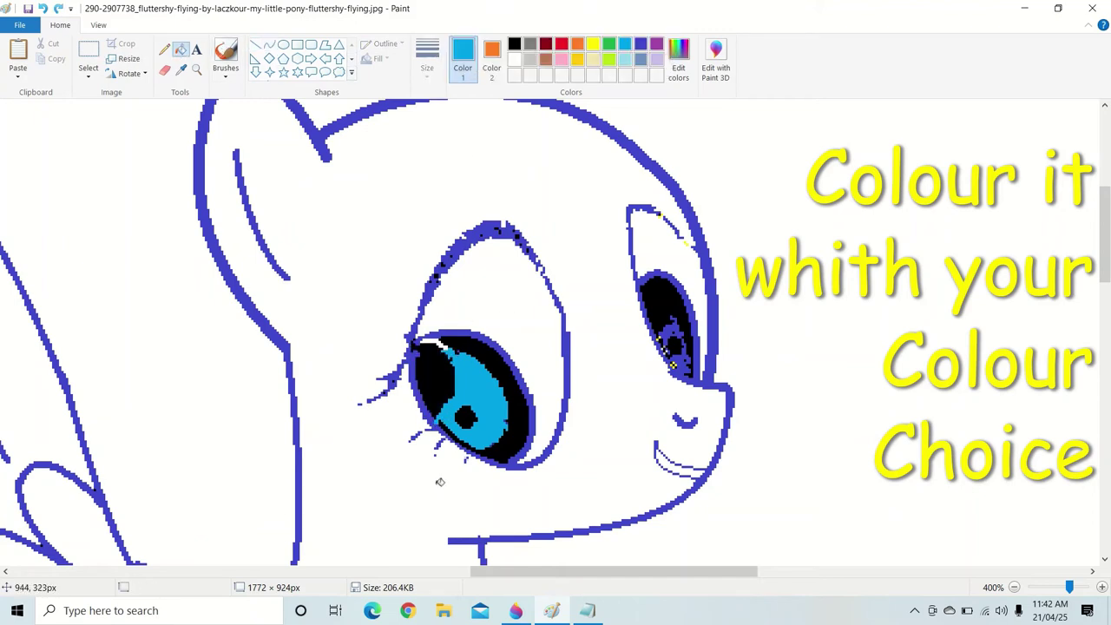
Fill the large eye's black inner part and the round spot inside the turquoise area with white
{"action": "left_click", "coordinate": [514, 59]}
{"action": "left_click", "coordinate": [425, 380]}
{"action": "left_click", "coordinate": [466, 417]}
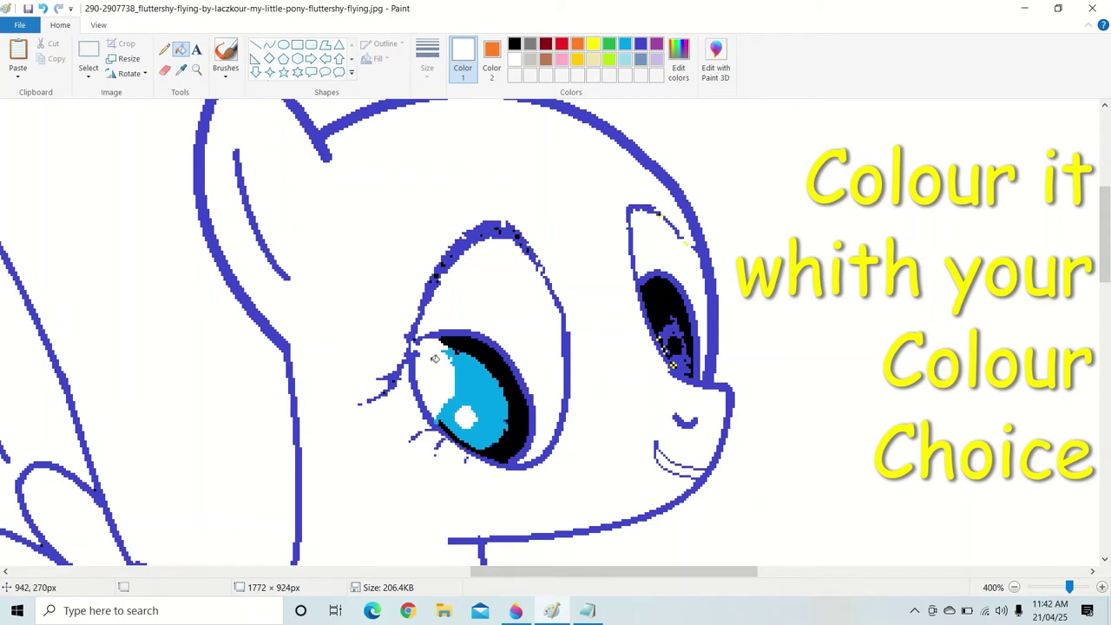
Mix a light grey and draw curves along the edge of the large eye's white highlight
{"action": "left_click", "coordinate": [269, 44]}
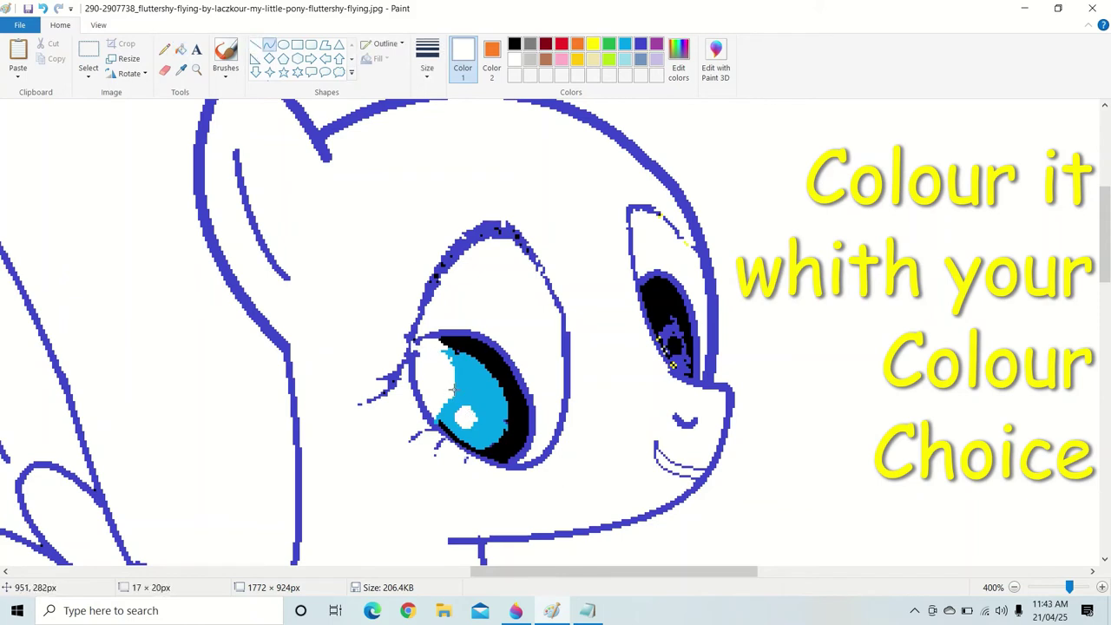
{"action": "left_click", "coordinate": [678, 68]}
{"action": "left_click", "coordinate": [432, 401]}
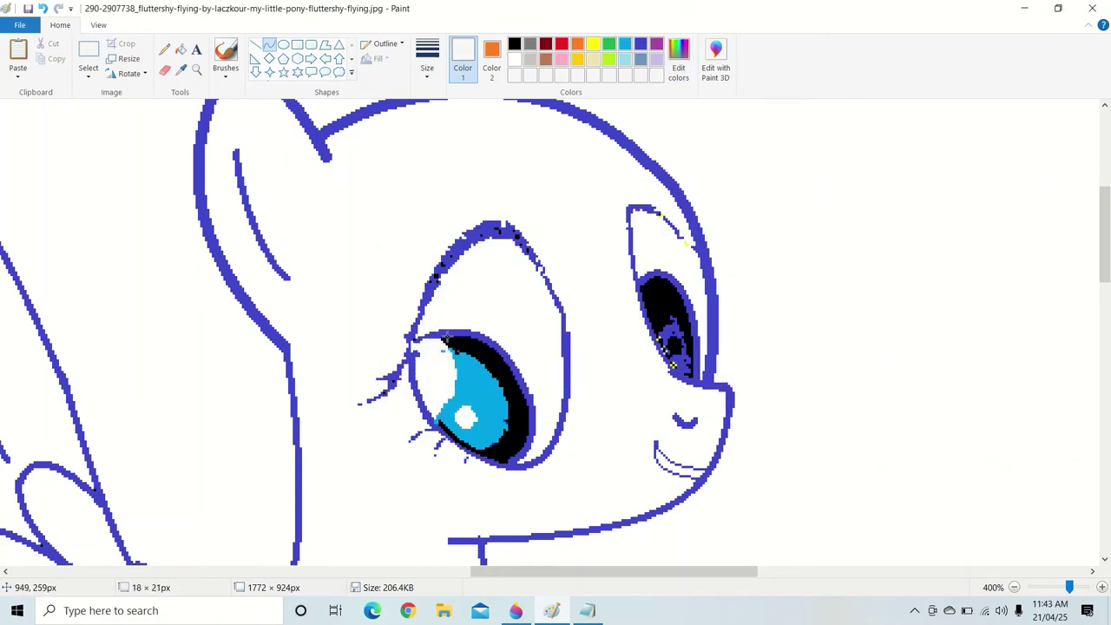
{"action": "left_click_drag", "start_coordinate": [447, 336], "coordinate": [446, 361]}
{"action": "left_click", "coordinate": [678, 67]}
{"action": "left_click", "coordinate": [409, 398]}
{"action": "left_click", "coordinate": [678, 68]}
{"action": "left_click", "coordinate": [412, 400]}
{"action": "left_click_drag", "start_coordinate": [430, 415], "coordinate": [459, 398]}
{"action": "left_click", "coordinate": [467, 408]}
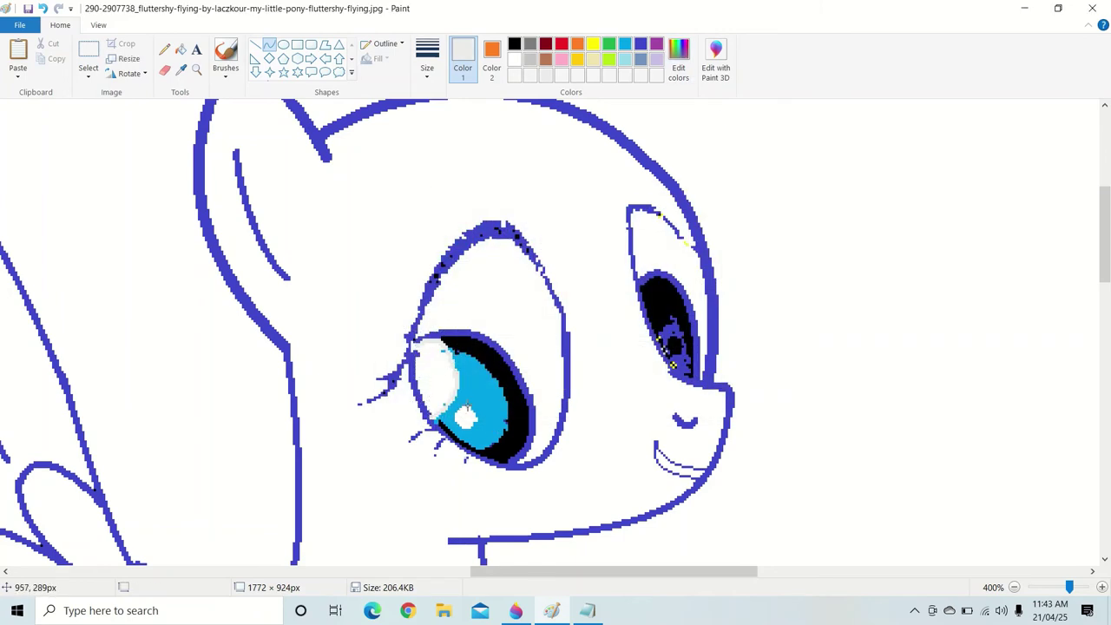
Draw an off-white ellipse about 13 × 12 px around the round white spot in the large eye
{"action": "left_click", "coordinate": [283, 45]}
{"action": "mouse_move", "coordinate": [443, 378]}
{"action": "left_mouse_down"}
{"action": "mouse_move", "coordinate": [508, 441]}
{"action": "mouse_move", "coordinate": [446, 401]}
{"action": "left_mouse_up"}
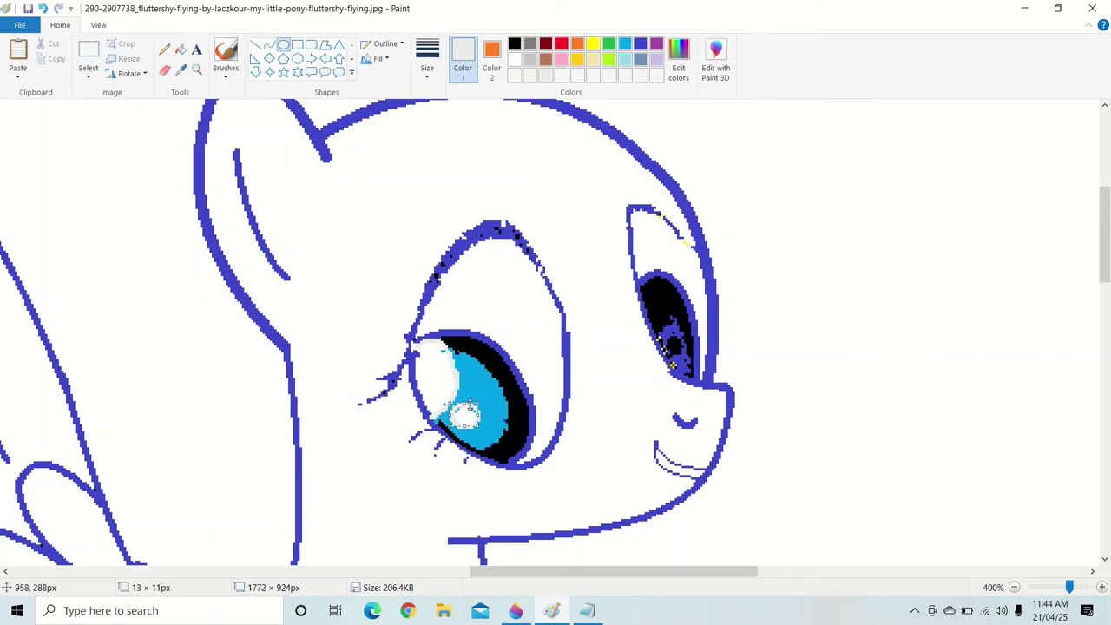
{"action": "left_click", "coordinate": [683, 72]}
{"action": "left_click", "coordinate": [418, 398]}
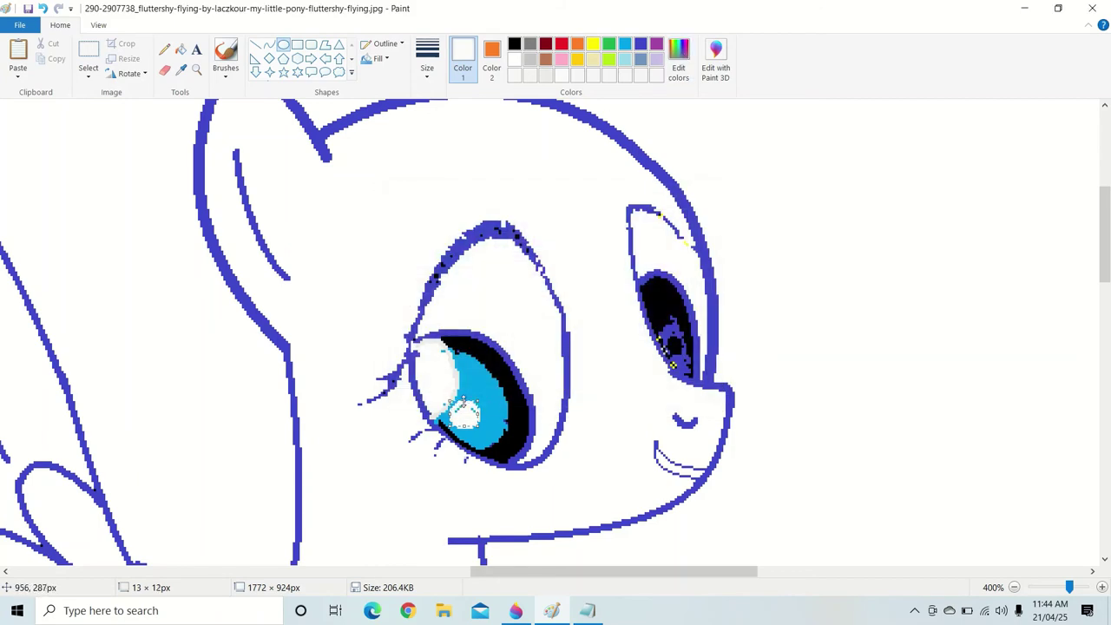
{"action": "left_click_drag", "start_coordinate": [463, 403], "coordinate": [477, 416]}
{"action": "left_click", "coordinate": [665, 445]}
Cover the yellow specks on the small eye's upper lid with a white curve and redraw the lid line in indigo
{"action": "scroll", "coordinate": [699, 384], "scroll_direction": "right", "scroll_amount": 3}
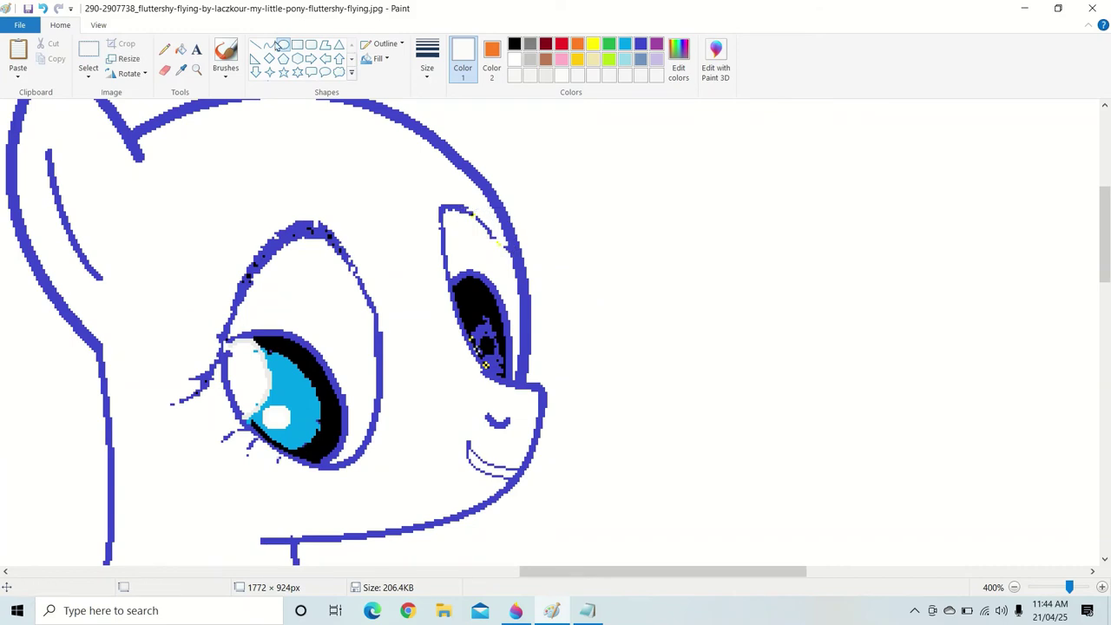
{"action": "left_click", "coordinate": [269, 44]}
{"action": "left_click_drag", "start_coordinate": [577, 306], "coordinate": [483, 225]}
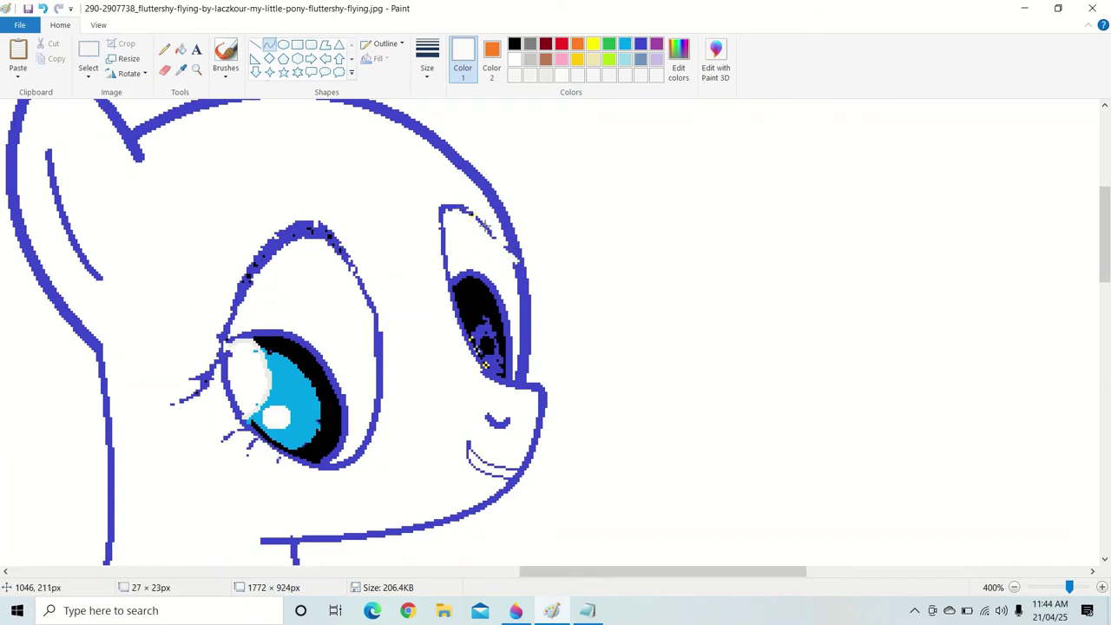
{"action": "left_click", "coordinate": [640, 44]}
{"action": "left_click", "coordinate": [572, 304]}
Try red and purple fills on the black ring of the large eye
{"action": "left_click", "coordinate": [181, 49]}
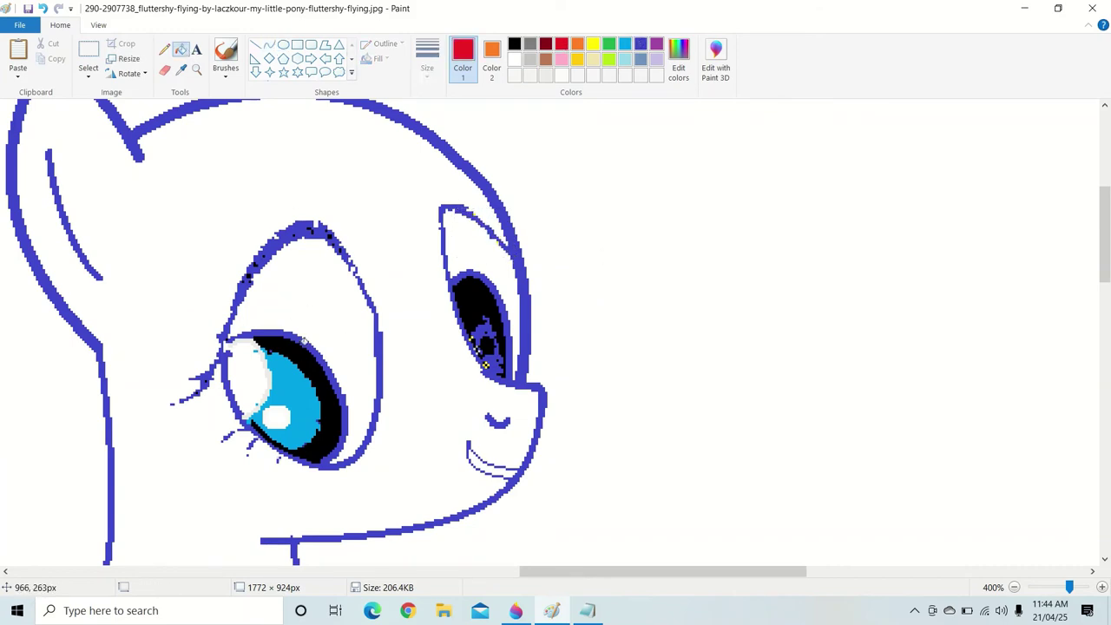
{"action": "left_click", "coordinate": [328, 404]}
{"action": "left_click", "coordinate": [656, 43]}
{"action": "left_click", "coordinate": [321, 343]}
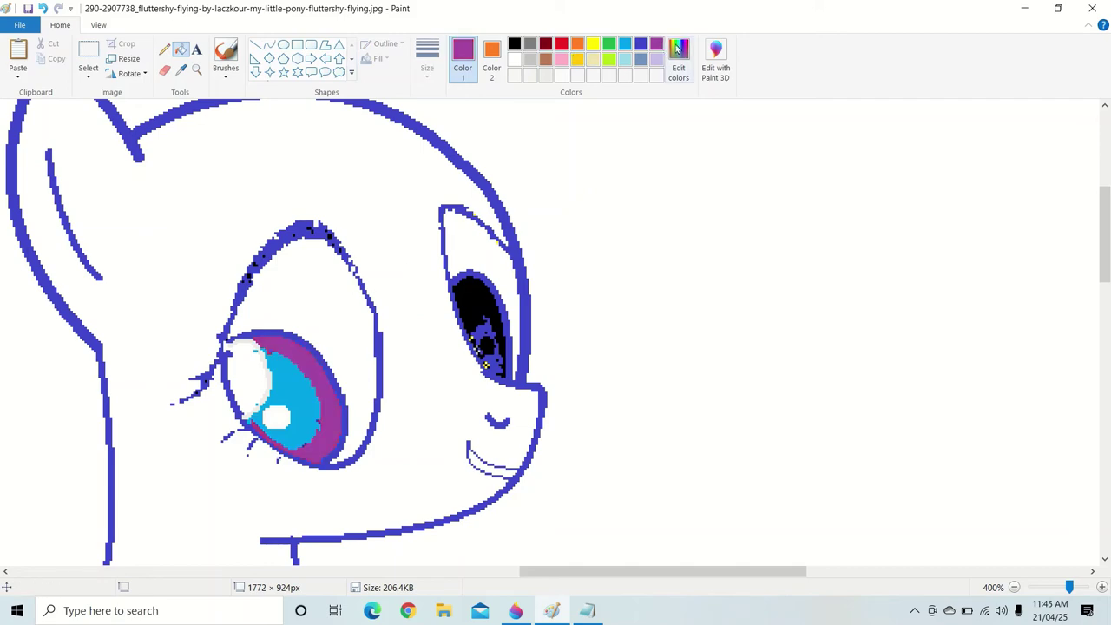
Mix a light orange (red 245, green 155, blue 82) and fill the large eye's purple ring with it
{"action": "left_click", "coordinate": [678, 62]}
{"action": "left_click", "coordinate": [569, 219]}
{"action": "left_click", "coordinate": [711, 253]}
{"action": "left_click", "coordinate": [413, 400]}
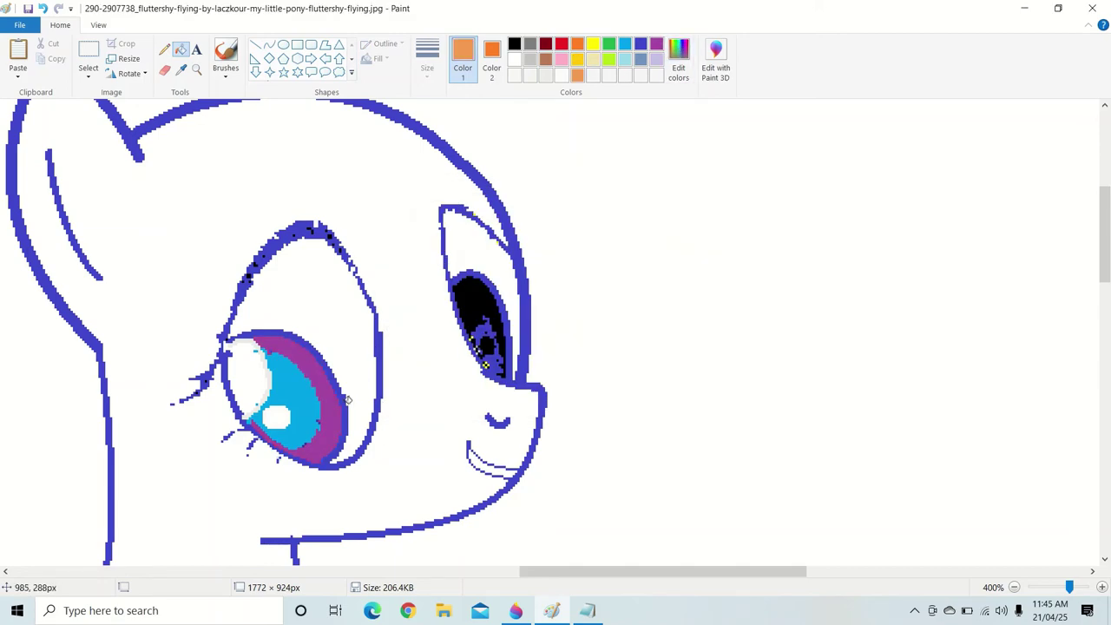
{"action": "left_click", "coordinate": [334, 403]}
Fill the pony's body, head and wings with the same light orange
{"action": "scroll", "coordinate": [349, 400], "scroll_direction": "left", "scroll_amount": 3}
{"action": "scroll", "coordinate": [372, 363], "scroll_direction": "down", "scroll_amount": 5}
{"action": "left_click", "coordinate": [372, 363]}
{"action": "scroll", "coordinate": [408, 400], "scroll_direction": "up", "scroll_amount": 5}
{"action": "scroll", "coordinate": [434, 425], "scroll_direction": "left", "scroll_amount": 3}
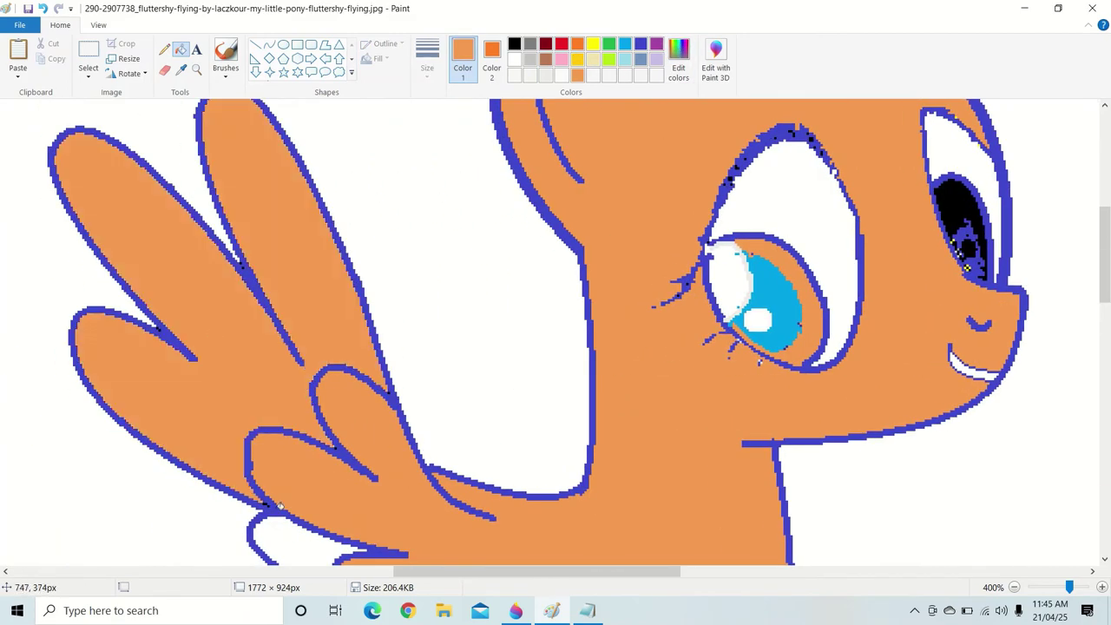
{"action": "scroll", "coordinate": [446, 440], "scroll_direction": "down", "scroll_amount": 5}
{"action": "scroll", "coordinate": [447, 437], "scroll_direction": "up", "scroll_amount": 5}
{"action": "scroll", "coordinate": [447, 438], "scroll_direction": "right", "scroll_amount": 3}
{"action": "scroll", "coordinate": [447, 437], "scroll_direction": "up", "scroll_amount": 3}
Mix a stronger orange (red 250, green 151, blue 69) and fill the pony's body with it
{"action": "left_click", "coordinate": [678, 62]}
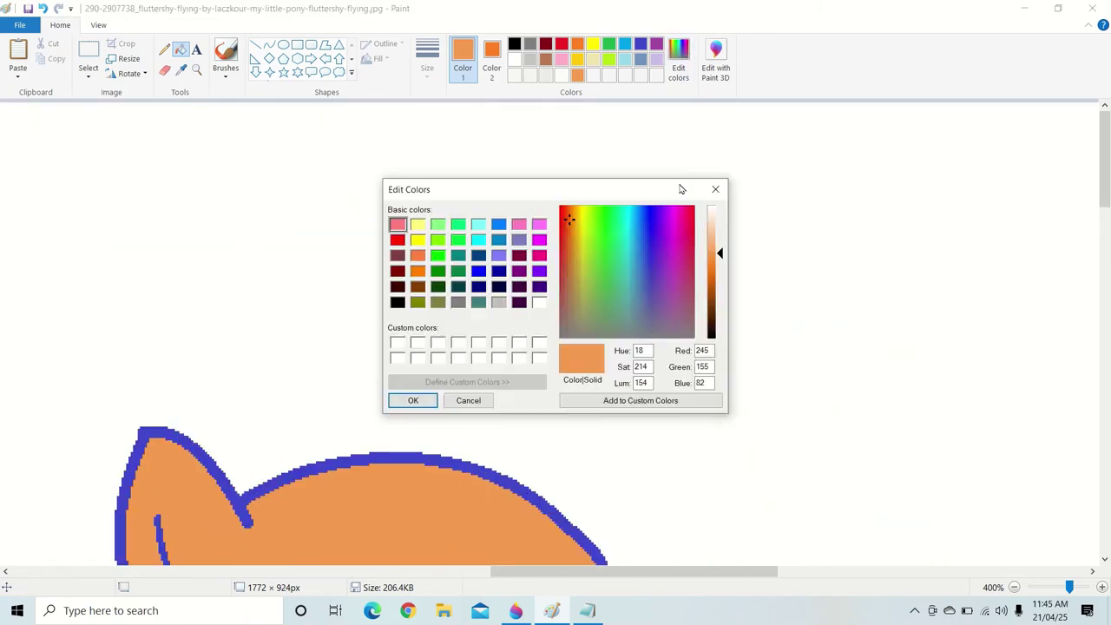
{"action": "left_click", "coordinate": [565, 217]}
{"action": "left_click", "coordinate": [569, 212]}
{"action": "left_click", "coordinate": [720, 248]}
{"action": "left_click", "coordinate": [719, 255]}
{"action": "left_click", "coordinate": [413, 400]}
{"action": "scroll", "coordinate": [421, 471], "scroll_direction": "down", "scroll_amount": 5}
{"action": "scroll", "coordinate": [422, 486], "scroll_direction": "down", "scroll_amount": 3}
Mix a red-orange and fill the pony's body with it
{"action": "left_click", "coordinate": [678, 63]}
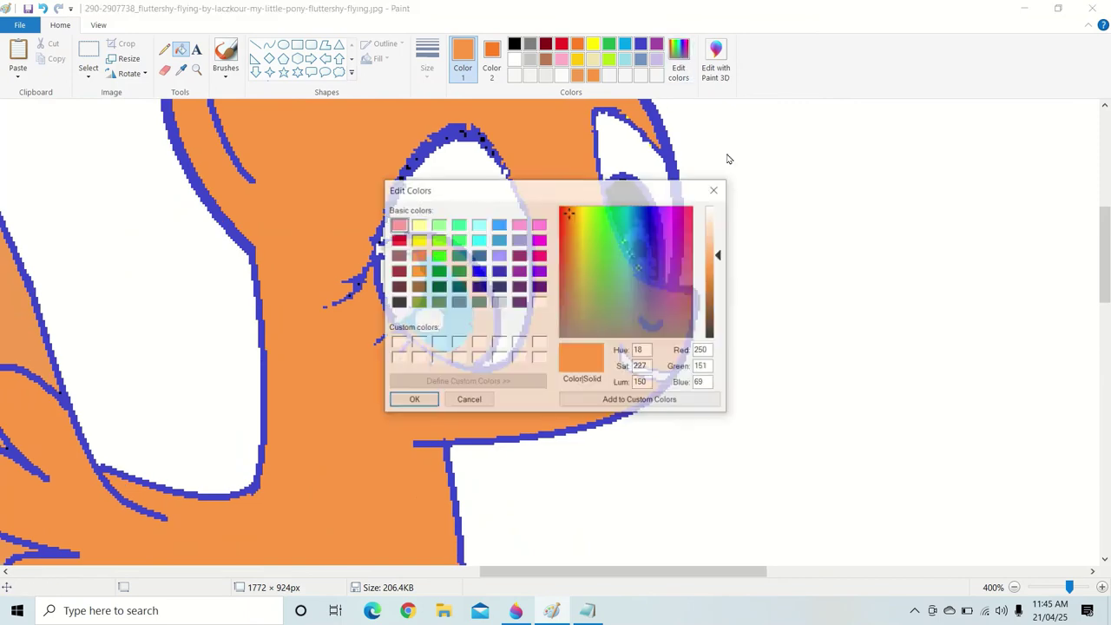
{"action": "left_click", "coordinate": [565, 215]}
{"action": "left_click", "coordinate": [565, 212]}
{"action": "left_click", "coordinate": [565, 216]}
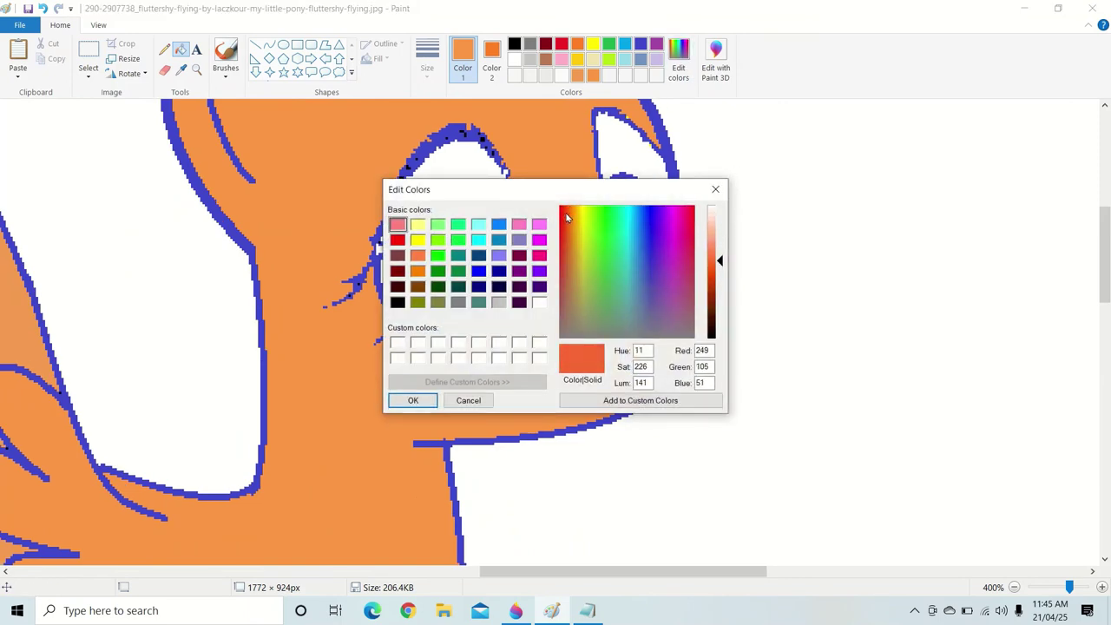
{"action": "left_click", "coordinate": [565, 216]}
{"action": "left_click", "coordinate": [413, 400]}
{"action": "left_click", "coordinate": [406, 398]}
Mix a vivid orange and fill the pony's body and wing feathers with it
{"action": "left_click", "coordinate": [678, 68]}
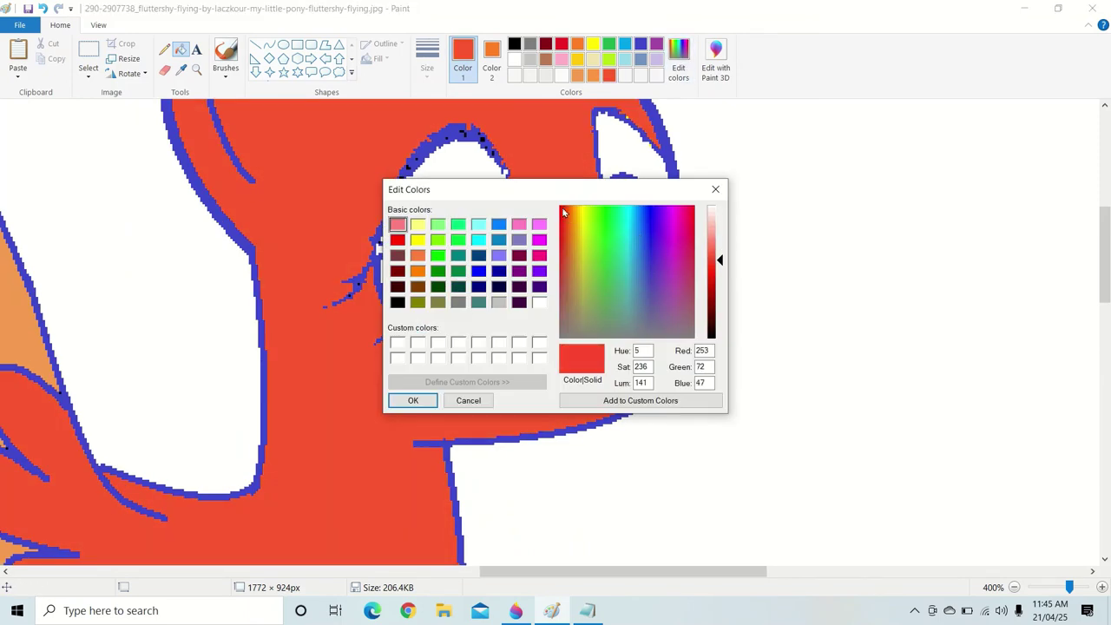
{"action": "left_click", "coordinate": [566, 212]}
{"action": "left_click", "coordinate": [720, 246]}
{"action": "left_click_drag", "start_coordinate": [720, 247], "coordinate": [719, 264]}
{"action": "left_click", "coordinate": [414, 400]}
{"action": "left_click", "coordinate": [409, 403]}
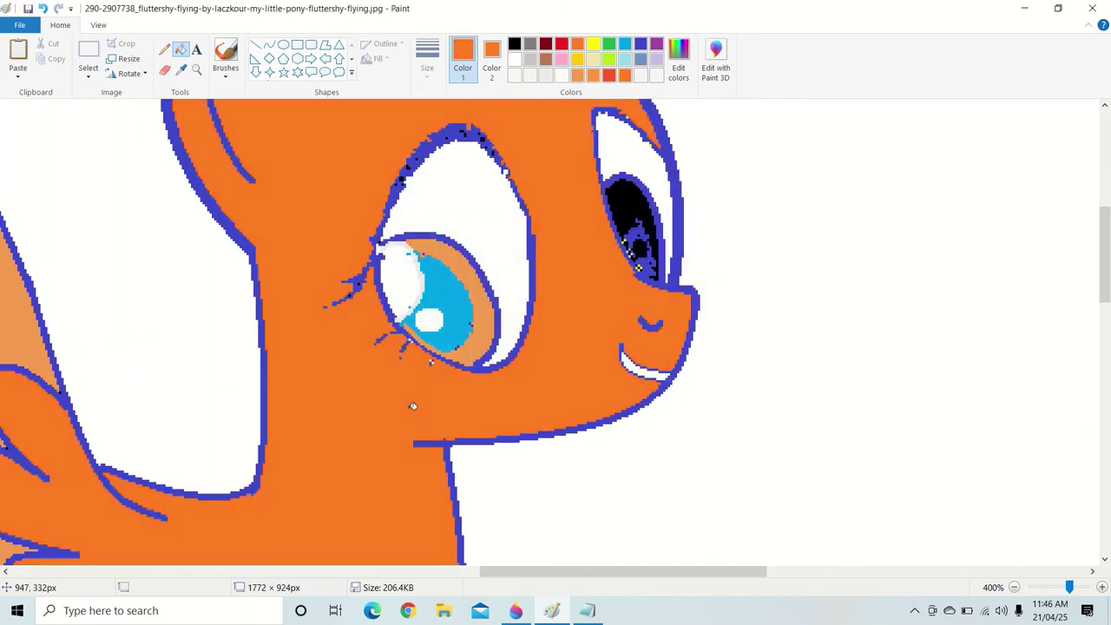
{"action": "scroll", "coordinate": [408, 404], "scroll_direction": "left", "scroll_amount": 3}
{"action": "scroll", "coordinate": [428, 379], "scroll_direction": "down", "scroll_amount": 5}
{"action": "left_click", "coordinate": [428, 379]}
{"action": "scroll", "coordinate": [429, 379], "scroll_direction": "up", "scroll_amount": 10}
{"action": "scroll", "coordinate": [429, 380], "scroll_direction": "right", "scroll_amount": 3}
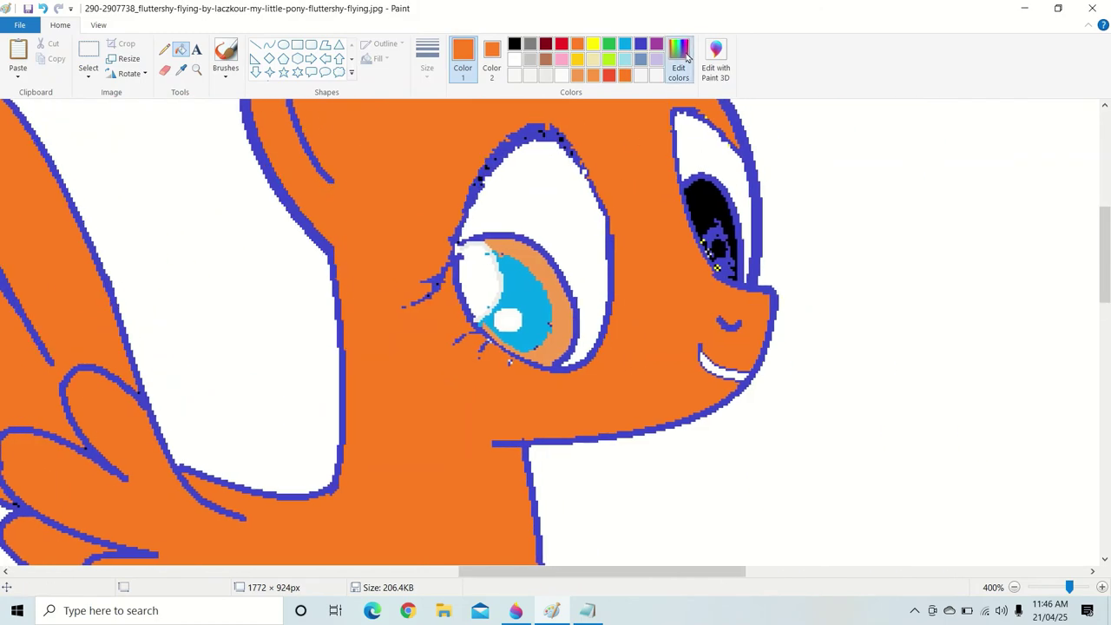
{"action": "left_click", "coordinate": [678, 68]}
{"action": "left_click", "coordinate": [571, 211]}
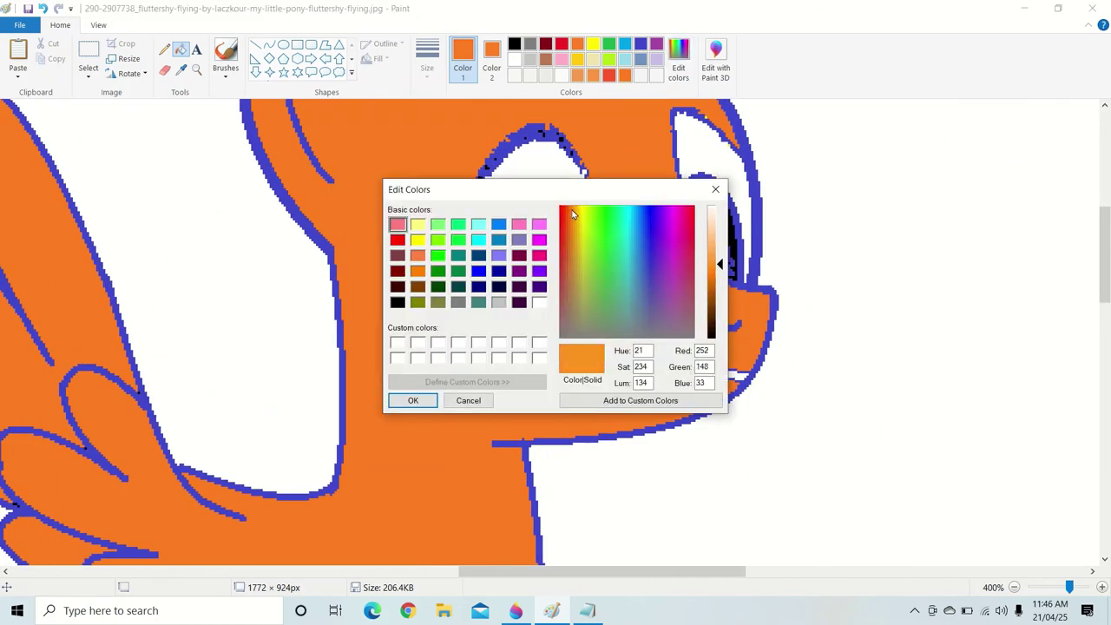
{"action": "left_click", "coordinate": [468, 401]}
Fill the pony's body, head and wings with the light turquoise from the palette
{"action": "scroll", "coordinate": [468, 400], "scroll_direction": "left", "scroll_amount": 3}
{"action": "left_click", "coordinate": [624, 58]}
{"action": "left_click", "coordinate": [647, 139]}
{"action": "left_click", "coordinate": [304, 260]}
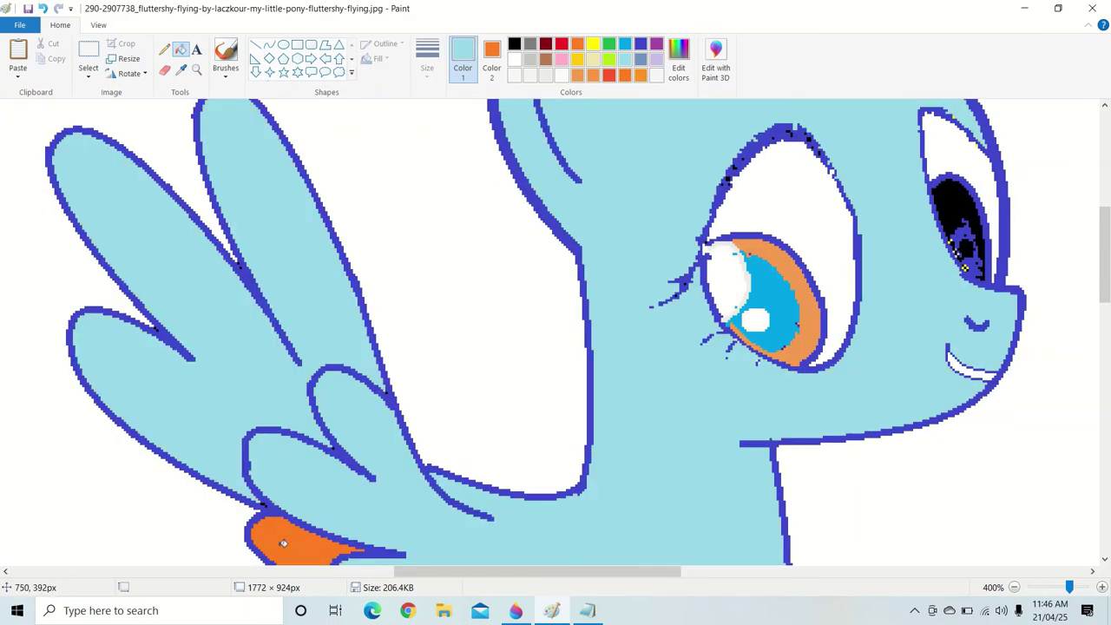
{"action": "scroll", "coordinate": [486, 373], "scroll_direction": "down", "scroll_amount": 5}
Try to recolor the pony's outline with a darker custom turquoise, and undo the fill
{"action": "scroll", "coordinate": [486, 373], "scroll_direction": "up", "scroll_amount": 8}
{"action": "left_click", "coordinate": [678, 68]}
{"action": "left_click_drag", "start_coordinate": [718, 238], "coordinate": [718, 254]}
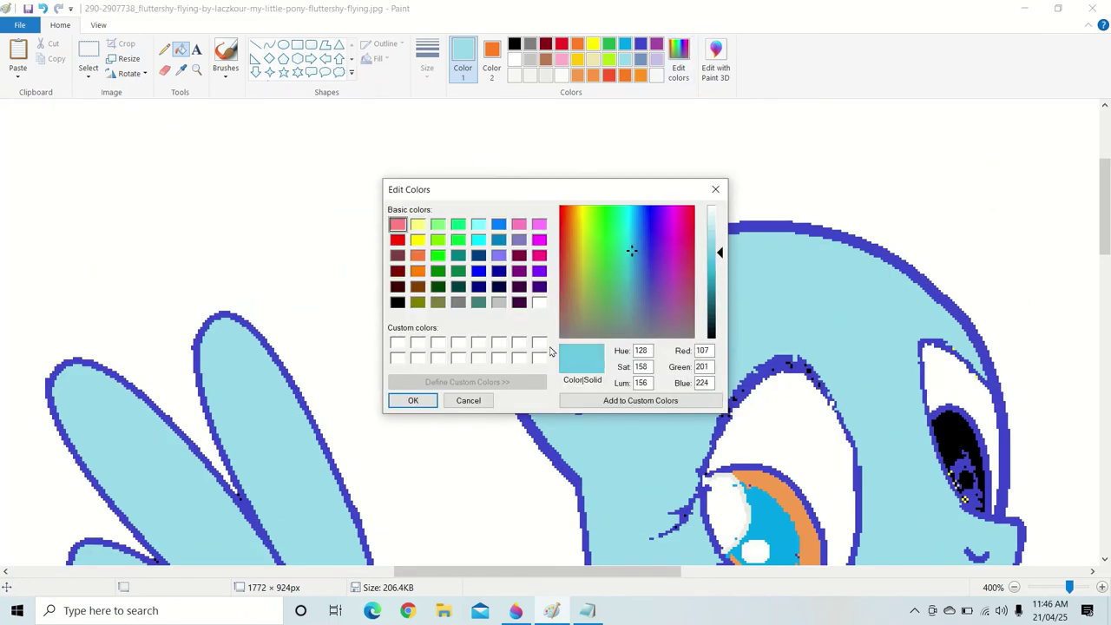
{"action": "left_click", "coordinate": [413, 400]}
{"action": "left_click", "coordinate": [507, 261]}
{"action": "key", "text": "ctrl+z"}
Try further outline fills, including one with a newly mixed blue, and undo each of them
{"action": "left_click", "coordinate": [678, 67]}
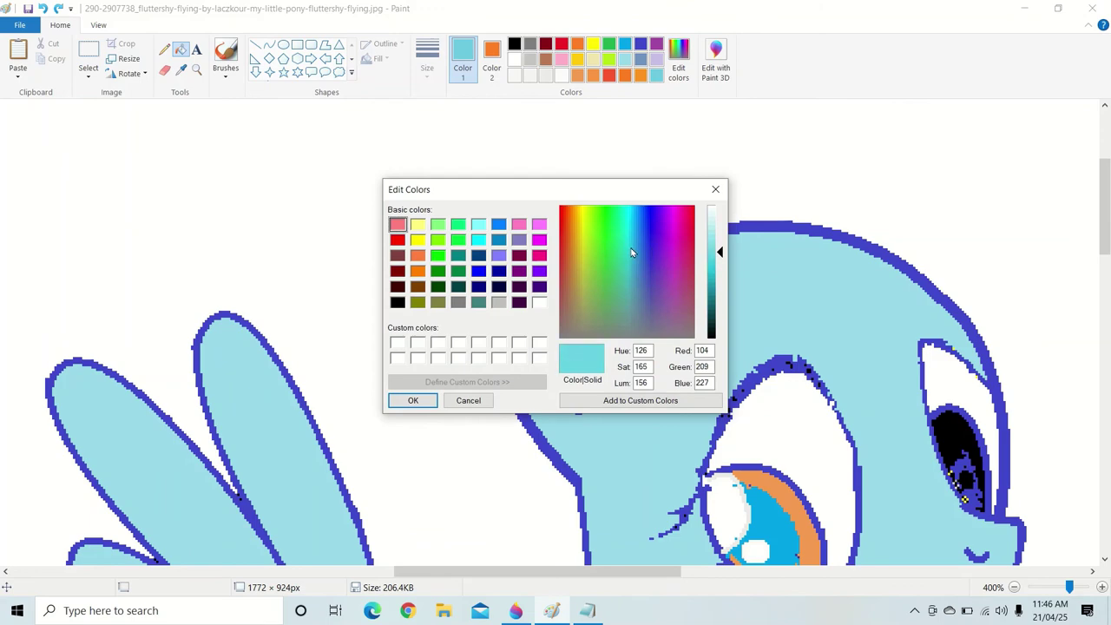
{"action": "left_click", "coordinate": [468, 400]}
{"action": "left_click", "coordinate": [503, 374]}
{"action": "key", "text": "ctrl+z"}
{"action": "left_click", "coordinate": [678, 58]}
{"action": "left_click_drag", "start_coordinate": [719, 253], "coordinate": [718, 260]}
{"action": "left_click", "coordinate": [410, 400]}
{"action": "left_click", "coordinate": [495, 339]}
{"action": "key", "text": "ctrl+z"}
Mix a deeper blue (red 65, green 150, blue 226) and fill the pony's outline with it
{"action": "left_click", "coordinate": [678, 58]}
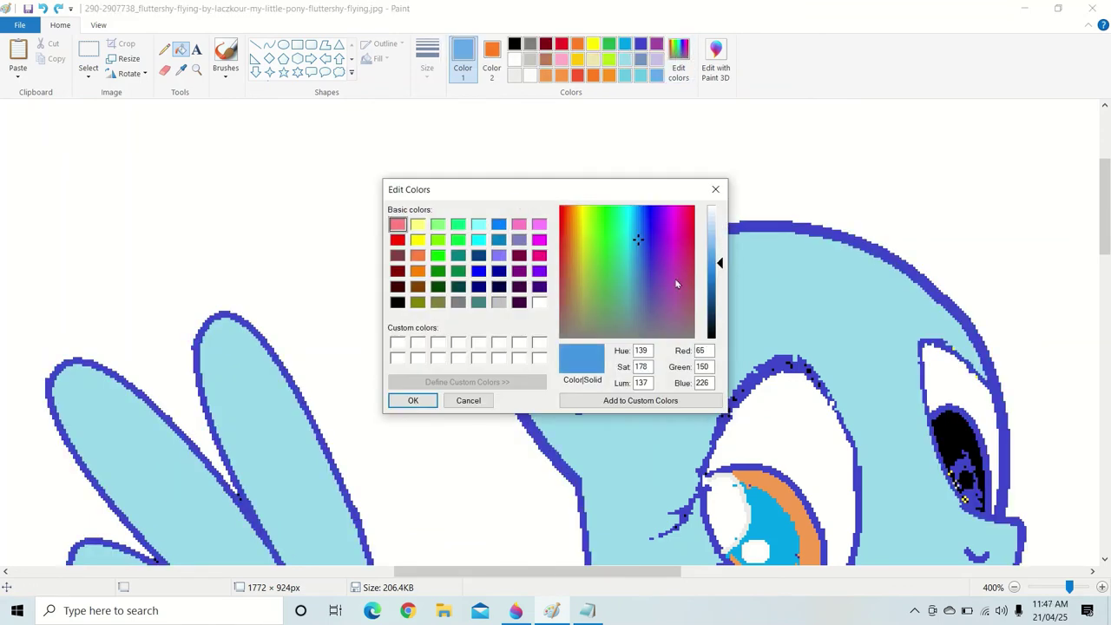
{"action": "left_click", "coordinate": [411, 400]}
{"action": "left_click", "coordinate": [538, 340]}
{"action": "scroll", "coordinate": [540, 336], "scroll_direction": "right", "scroll_amount": 2}
{"action": "scroll", "coordinate": [540, 336], "scroll_direction": "right", "scroll_amount": 2}
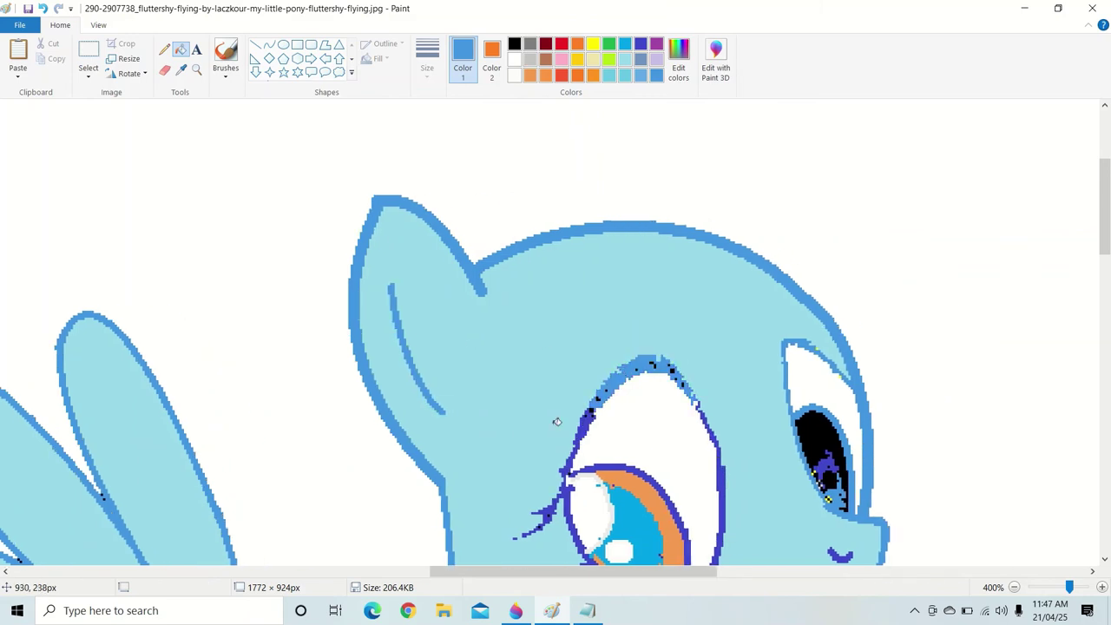
Try to fill the large eye's remaining indigo outline with the deeper blue, and undo the fill
{"action": "left_click", "coordinate": [708, 439]}
{"action": "key", "text": "ctrl+z"}
{"action": "scroll", "coordinate": [708, 438], "scroll_direction": "up", "scroll_amount": 2}
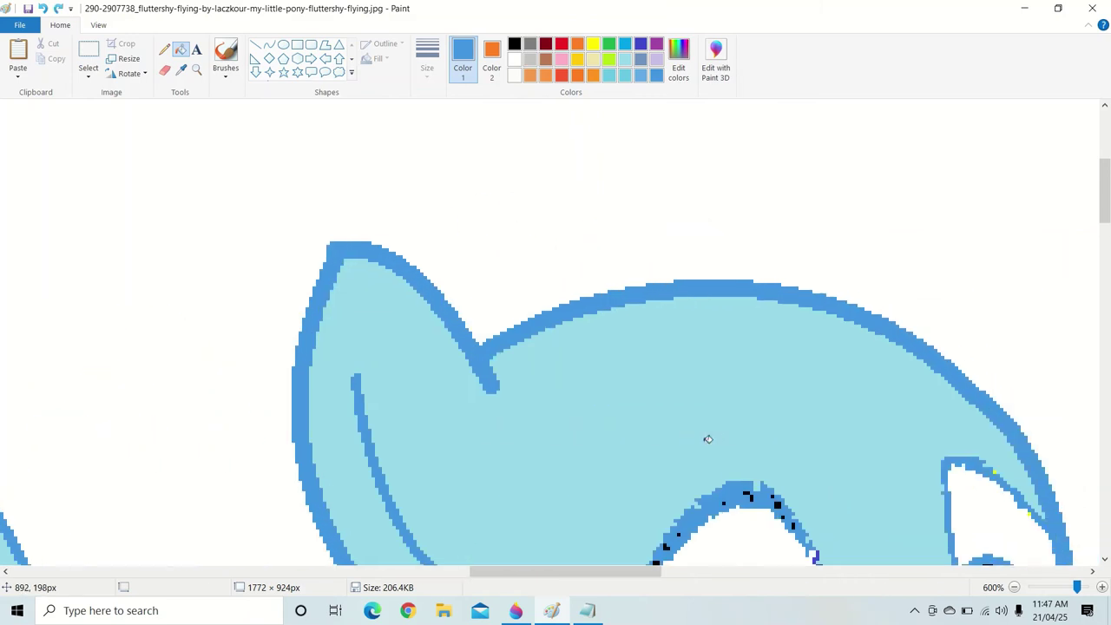
Try another blue fill on the large eye's outline, and undo the recent outline fills
{"action": "left_click", "coordinate": [855, 343]}
{"action": "key", "text": "ctrl+z"}
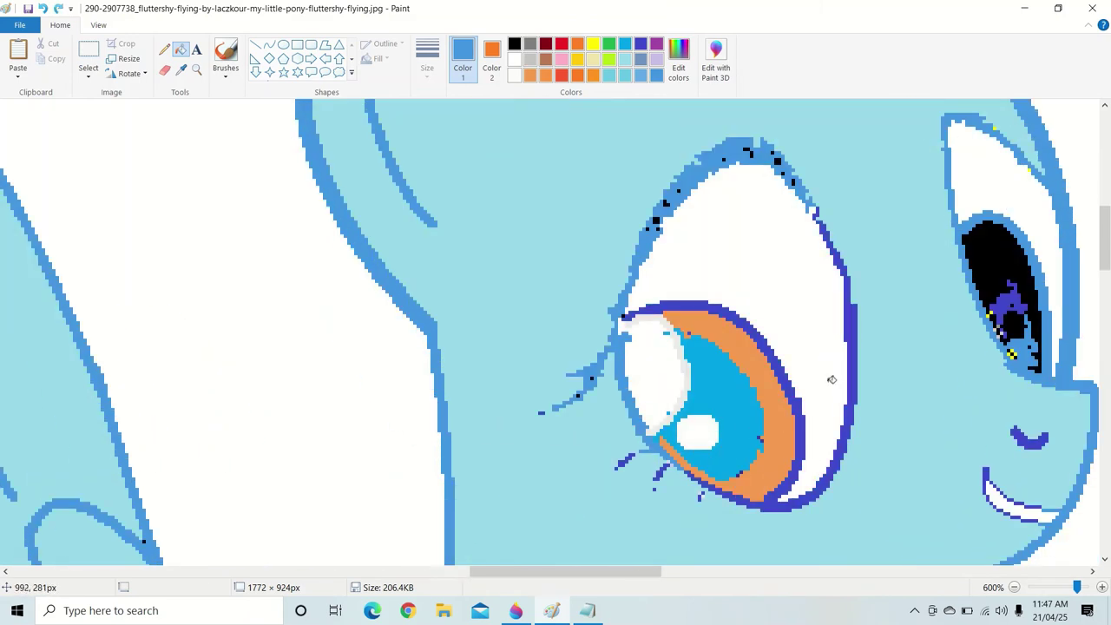
{"action": "key", "text": "ctrl+z"}
Mix a new, more saturated medium blue and fill the large eye's iris with it
{"action": "left_click", "coordinate": [678, 61]}
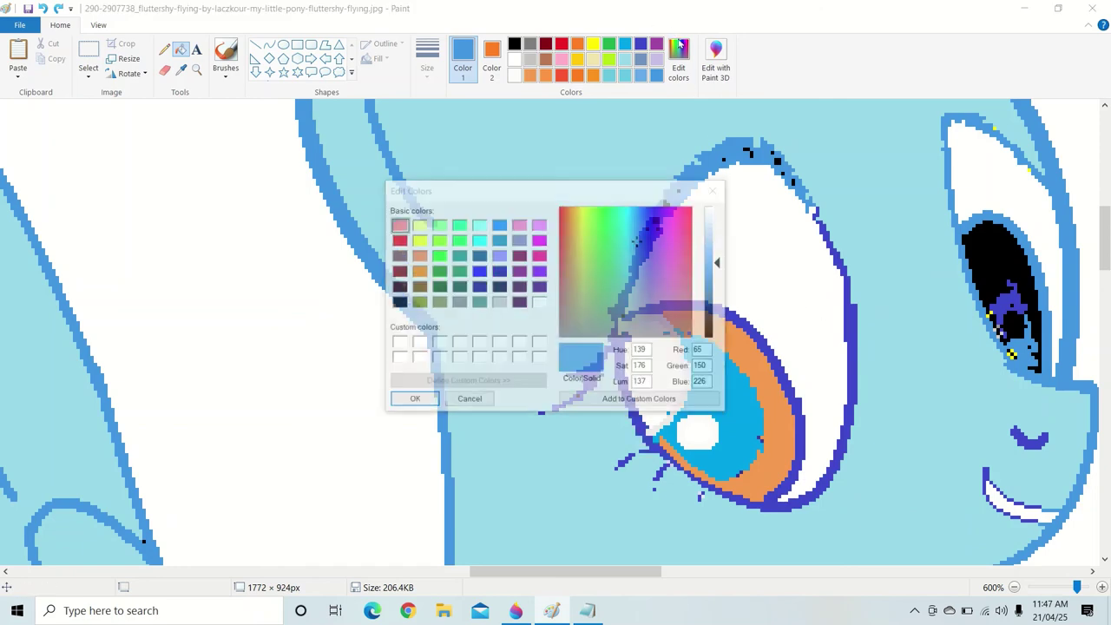
{"action": "left_click", "coordinate": [422, 400]}
{"action": "left_click", "coordinate": [729, 382]}
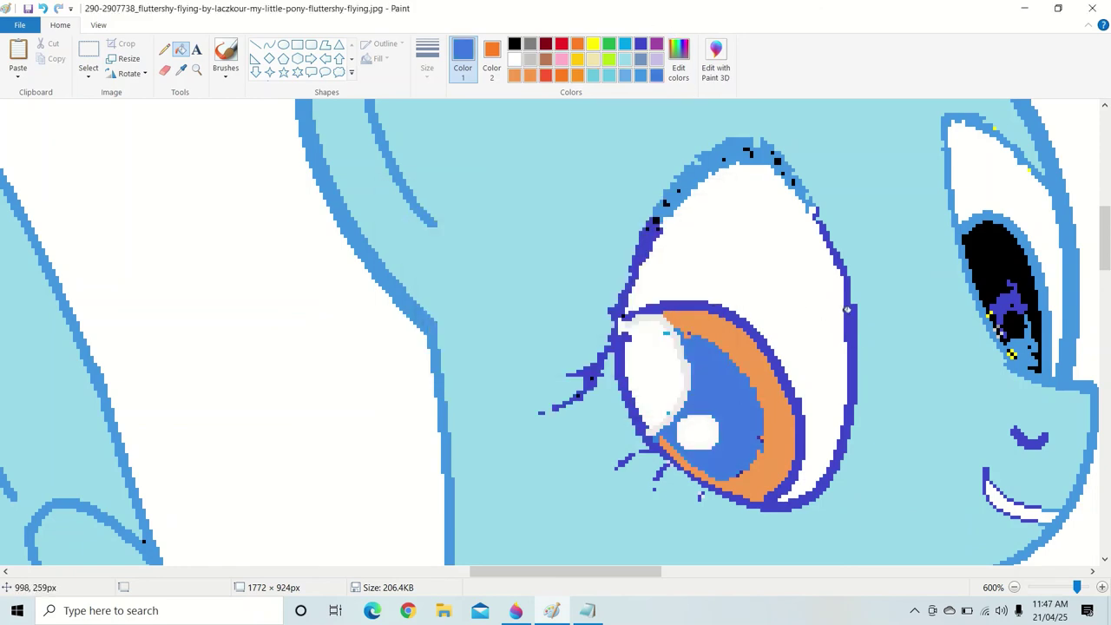
Try filling the large eye's indigo outline and lashes with the body outline's blue, and undo the latest fills
{"action": "left_click", "coordinate": [639, 77]}
{"action": "left_click", "coordinate": [846, 265]}
{"action": "left_click", "coordinate": [639, 260]}
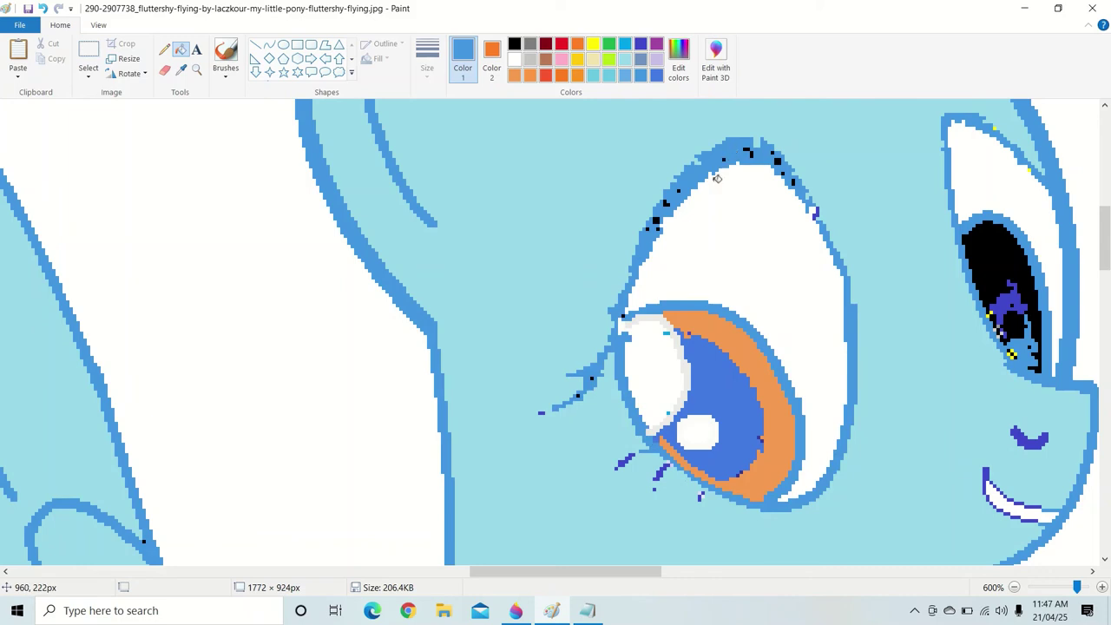
{"action": "key", "text": "ctrl+z"}
{"action": "key", "text": "ctrl+z"}
Try filling the large eye's outline and the iris rim with black, and undo the fills
{"action": "left_click", "coordinate": [679, 299]}
{"action": "left_click", "coordinate": [514, 44]}
{"action": "left_click", "coordinate": [760, 332]}
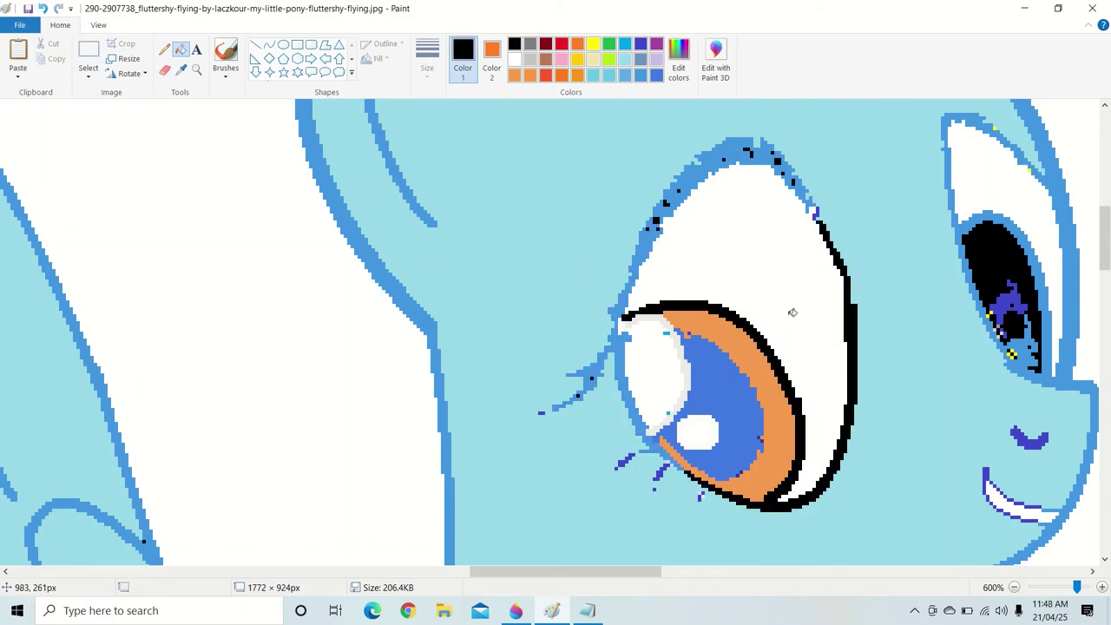
{"action": "key", "text": "ctrl+z"}
{"action": "key", "text": "ctrl+z"}
{"action": "key", "text": "ctrl+z"}
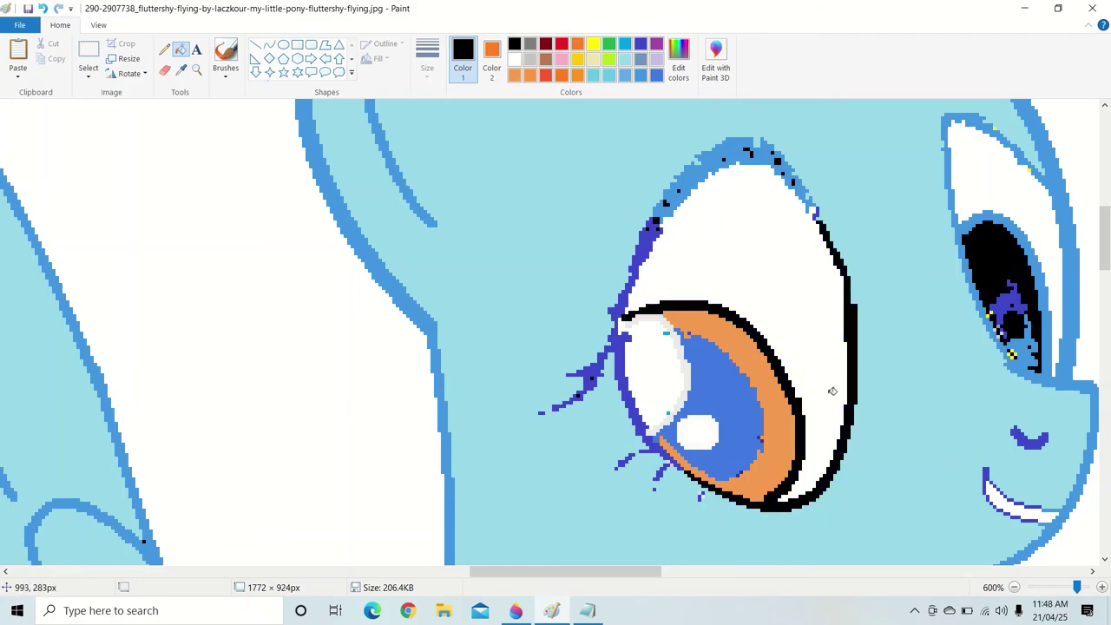
{"action": "key", "text": "ctrl+z"}
Fill the large eye's outline and upper lashes with the same blue as the body outline
{"action": "left_click", "coordinate": [640, 76]}
{"action": "left_click", "coordinate": [651, 269]}
Draw a blue curve across the small eye's black area, separating its upper rim from the iris below
{"action": "scroll", "coordinate": [779, 237], "scroll_direction": "right", "scroll_amount": 5}
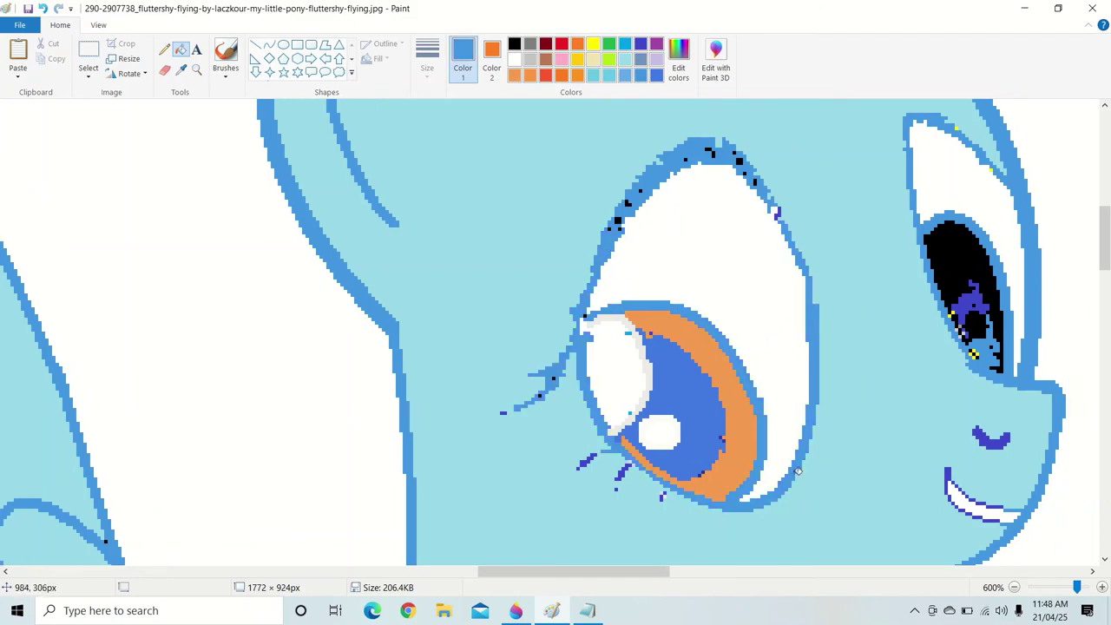
{"action": "scroll", "coordinate": [726, 229], "scroll_direction": "right", "scroll_amount": 6}
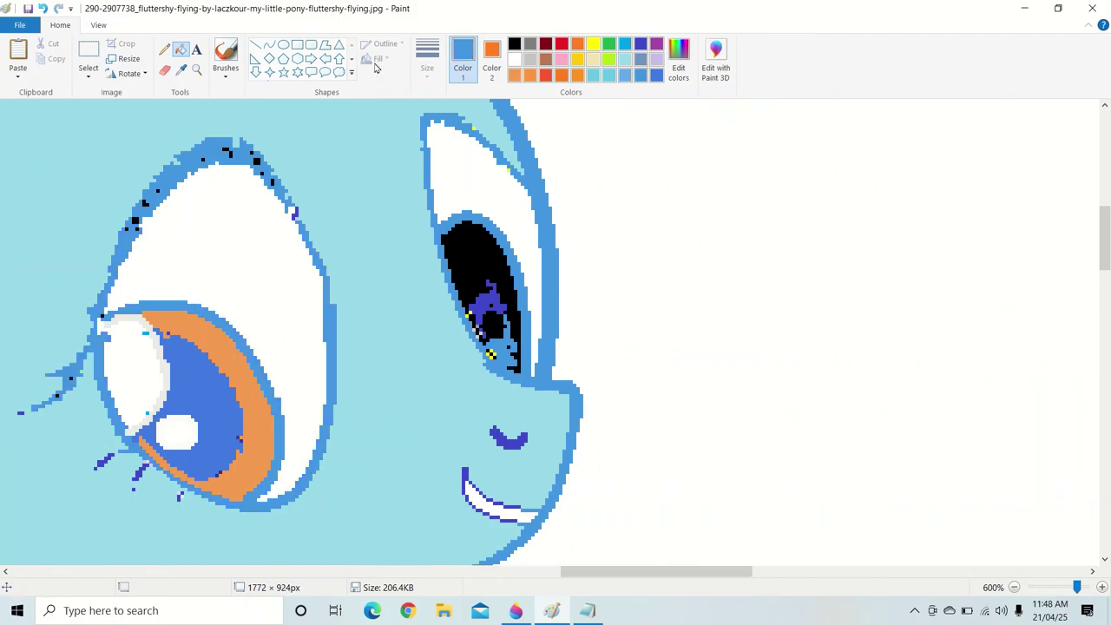
{"action": "left_click", "coordinate": [269, 43]}
{"action": "mouse_move", "coordinate": [447, 250]}
{"action": "left_mouse_down"}
{"action": "mouse_move", "coordinate": [524, 380]}
{"action": "mouse_move", "coordinate": [499, 198]}
{"action": "left_mouse_up"}
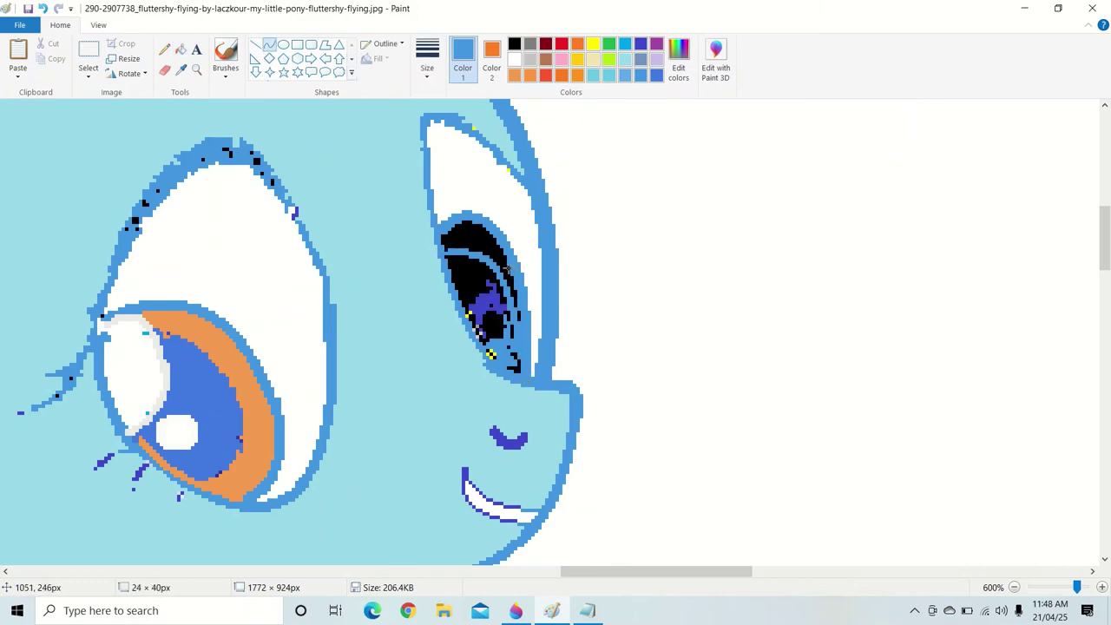
Fill the small eye's upper rim and the large eye's iris ring with a brighter orange
{"action": "left_click", "coordinate": [569, 75]}
{"action": "left_click", "coordinate": [179, 49]}
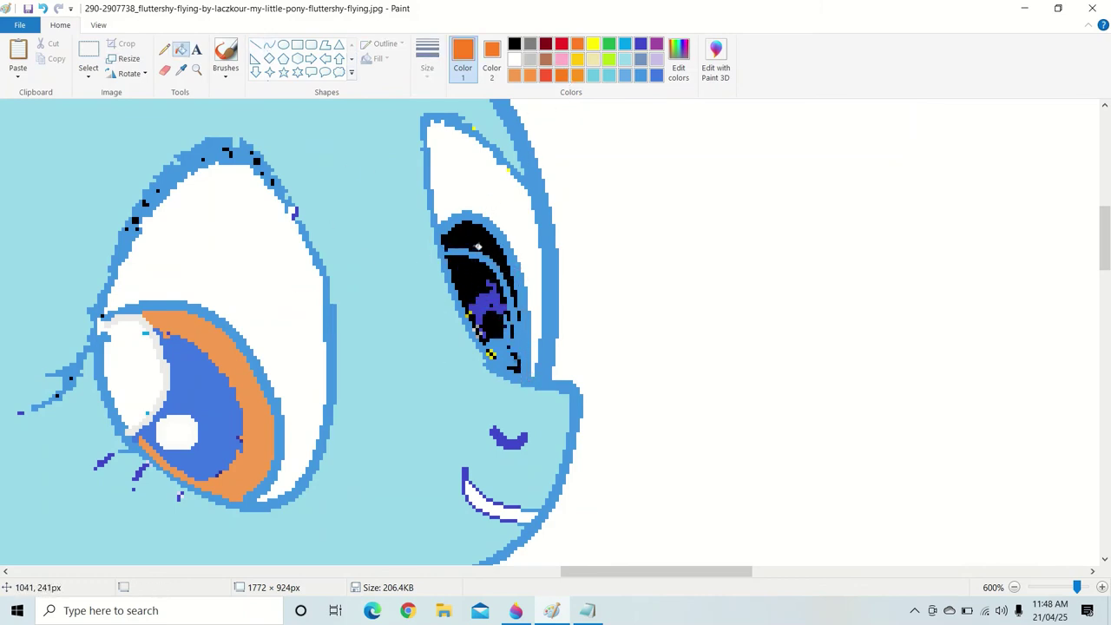
{"action": "left_click", "coordinate": [479, 243]}
{"action": "left_click", "coordinate": [247, 356]}
Sample the large eye's iris blue and fill the black area below the small eye's curve with it
{"action": "scroll", "coordinate": [274, 315], "scroll_direction": "right", "scroll_amount": 2}
{"action": "left_click", "coordinate": [186, 73]}
{"action": "left_click", "coordinate": [126, 391]}
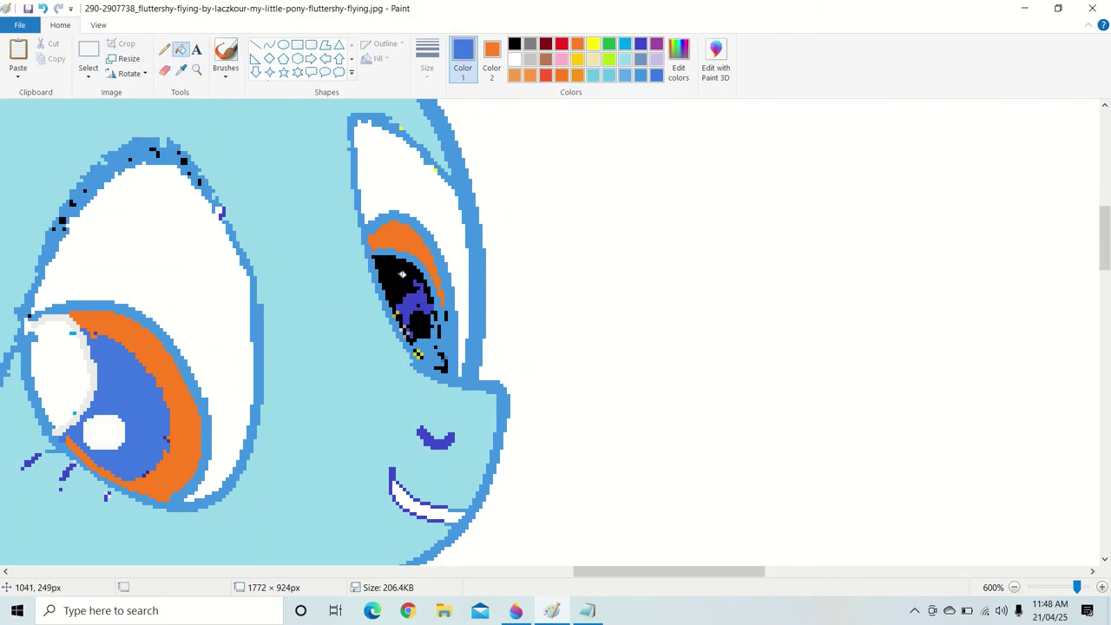
{"action": "left_click", "coordinate": [395, 278]}
Undo the iris-blue fill on the mouth and fill the mouth line with the body outline's blue instead
{"action": "scroll", "coordinate": [422, 322], "scroll_direction": "right", "scroll_amount": 5}
{"action": "left_click", "coordinate": [219, 503]}
{"action": "key", "text": "ctrl+z"}
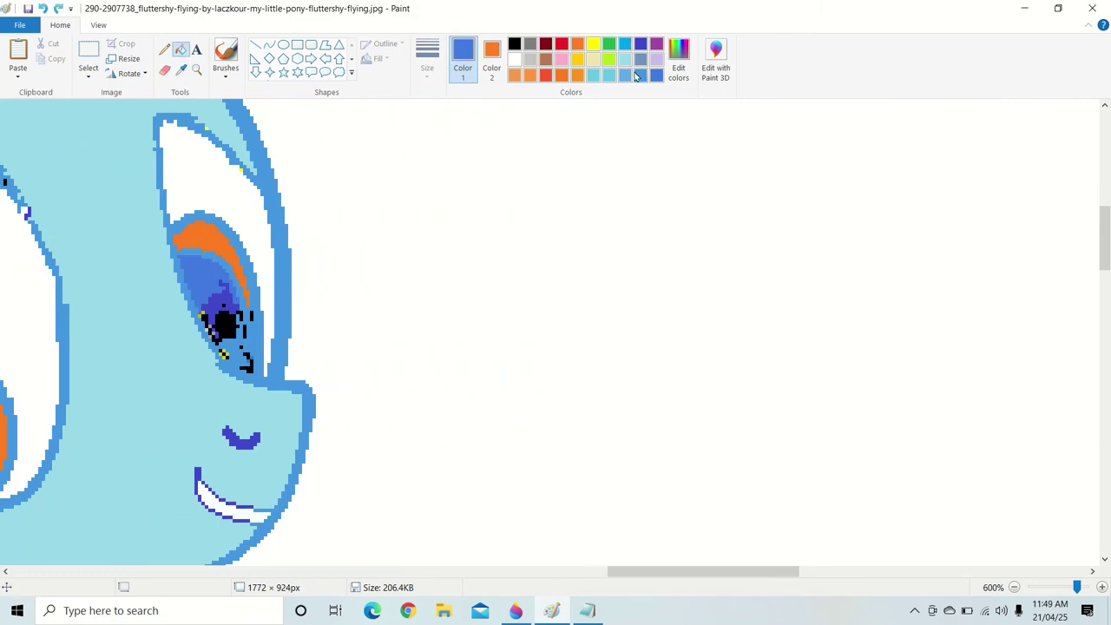
{"action": "left_click", "coordinate": [212, 487]}
Zoom out to 100% on the whole pony and switch to the untitled Notepad note
{"action": "scroll", "coordinate": [377, 486], "scroll_direction": "down", "scroll_amount": 7}
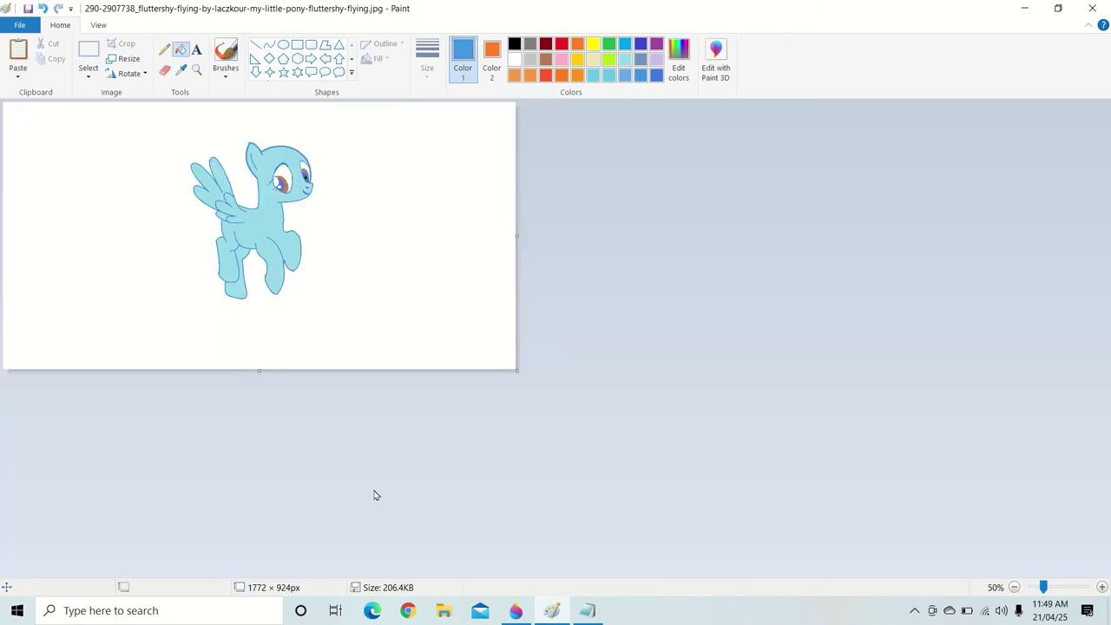
{"action": "left_click", "coordinate": [1058, 588]}
{"action": "left_click", "coordinate": [588, 611]}
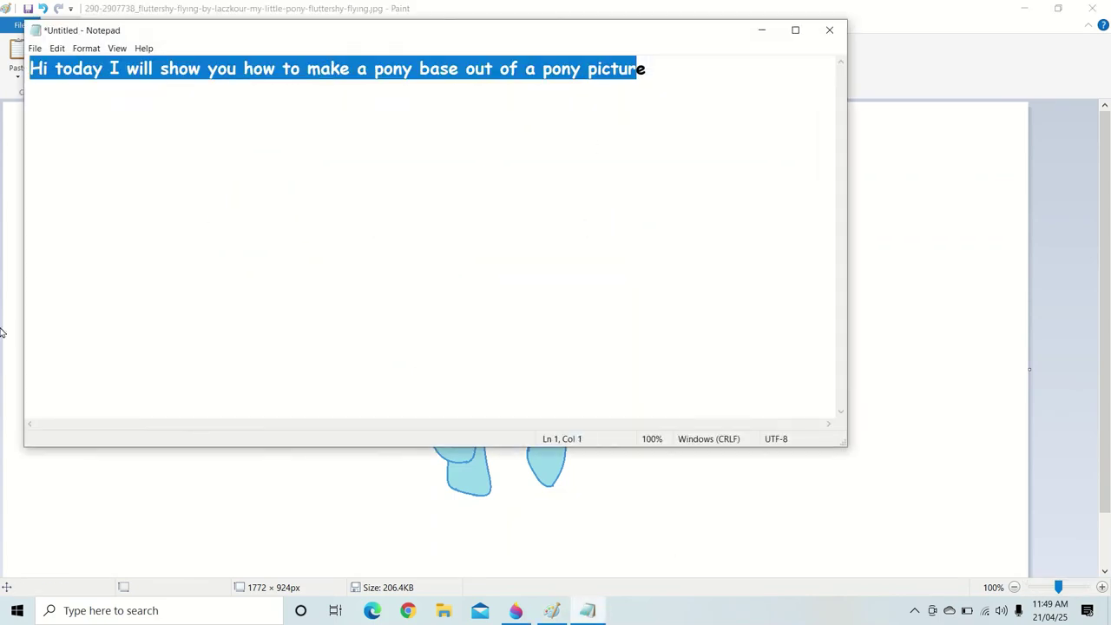